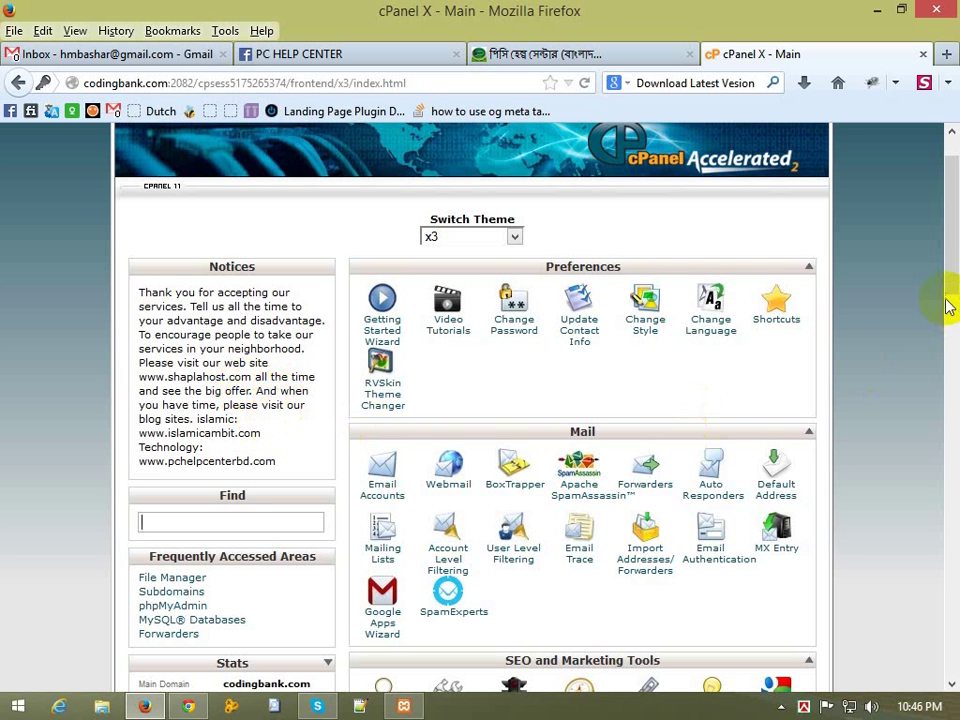
Step: Move the Mail section above Preferences and back, glance at Email Trace, then return to the main page
{"action": "left_click_drag", "start_coordinate": [952, 265], "coordinate": [955, 205]}
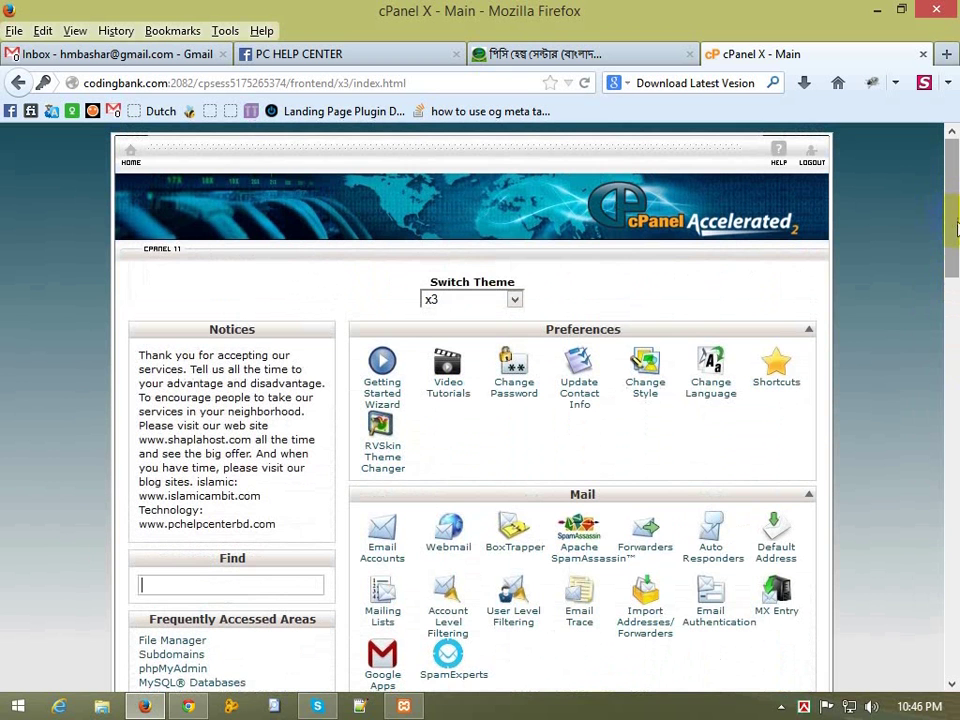
{"action": "mouse_move", "coordinate": [951, 231]}
{"action": "left_mouse_down"}
{"action": "mouse_move", "coordinate": [953, 262]}
{"action": "mouse_move", "coordinate": [953, 253]}
{"action": "left_mouse_up"}
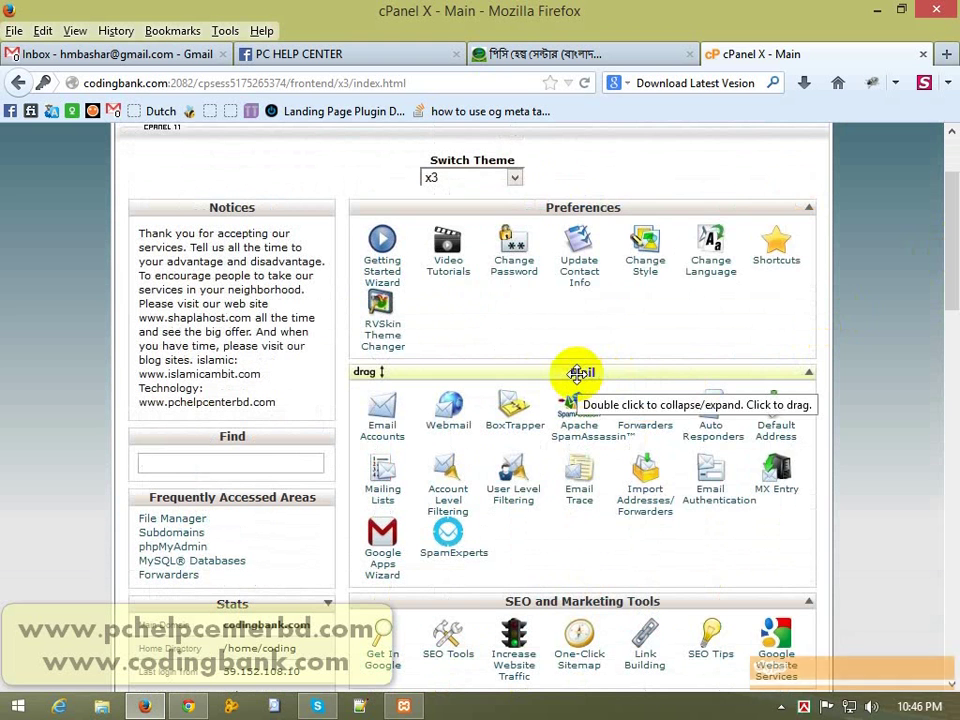
{"action": "left_click_drag", "start_coordinate": [578, 373], "coordinate": [574, 208]}
{"action": "left_click_drag", "start_coordinate": [576, 437], "coordinate": [585, 463]}
{"action": "left_click", "coordinate": [585, 463]}
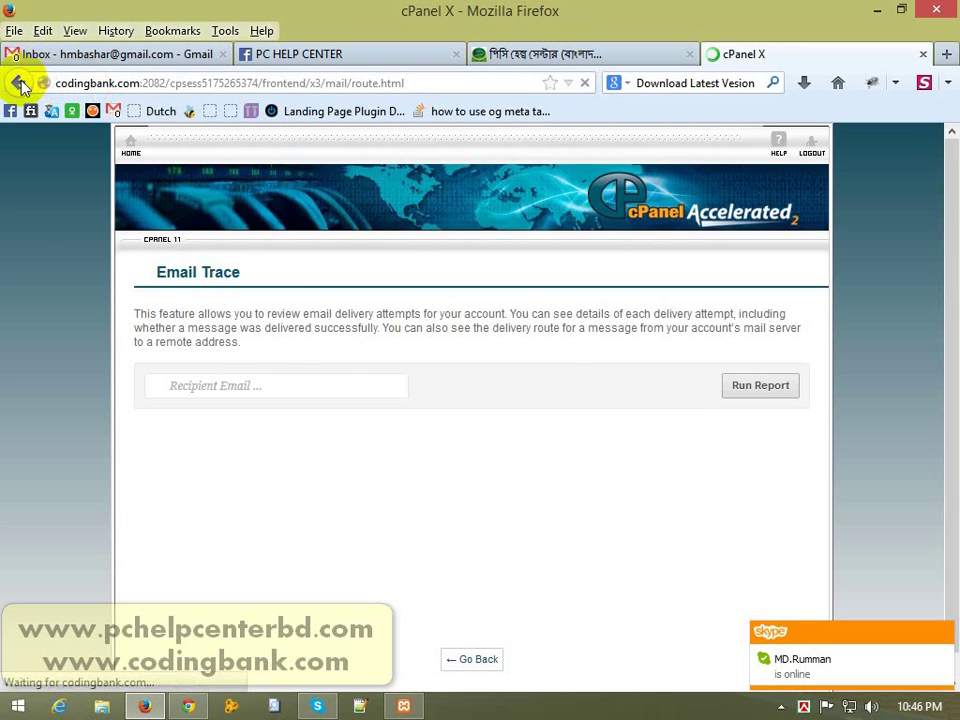
{"action": "left_click", "coordinate": [20, 84]}
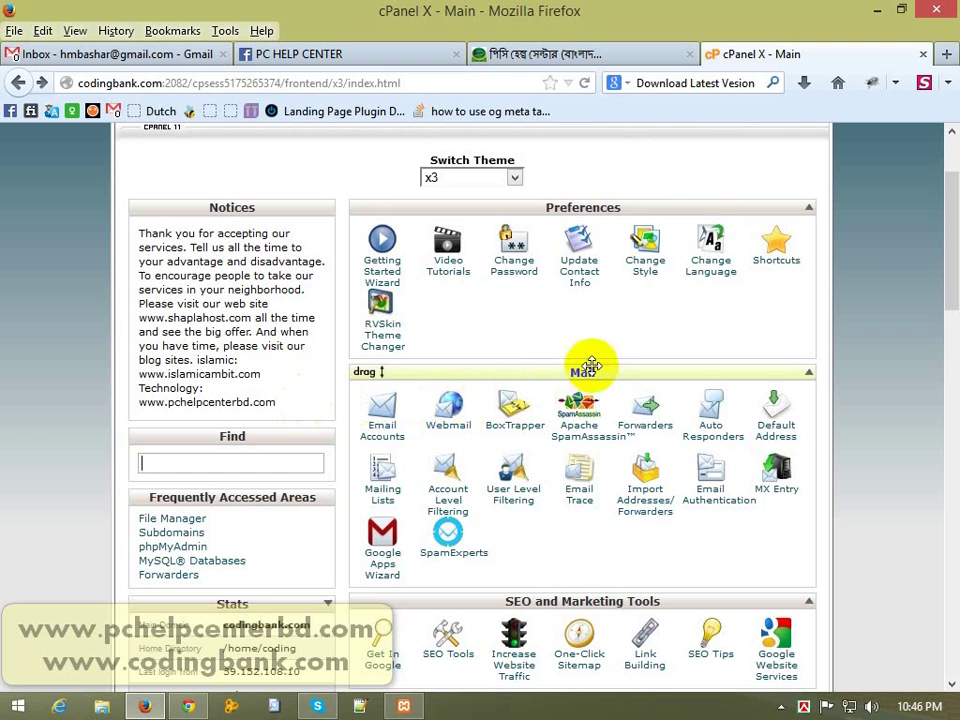
Step: Check which account is signed in to Gmail, then go back to the cPanel X main tab
{"action": "left_click", "coordinate": [115, 52]}
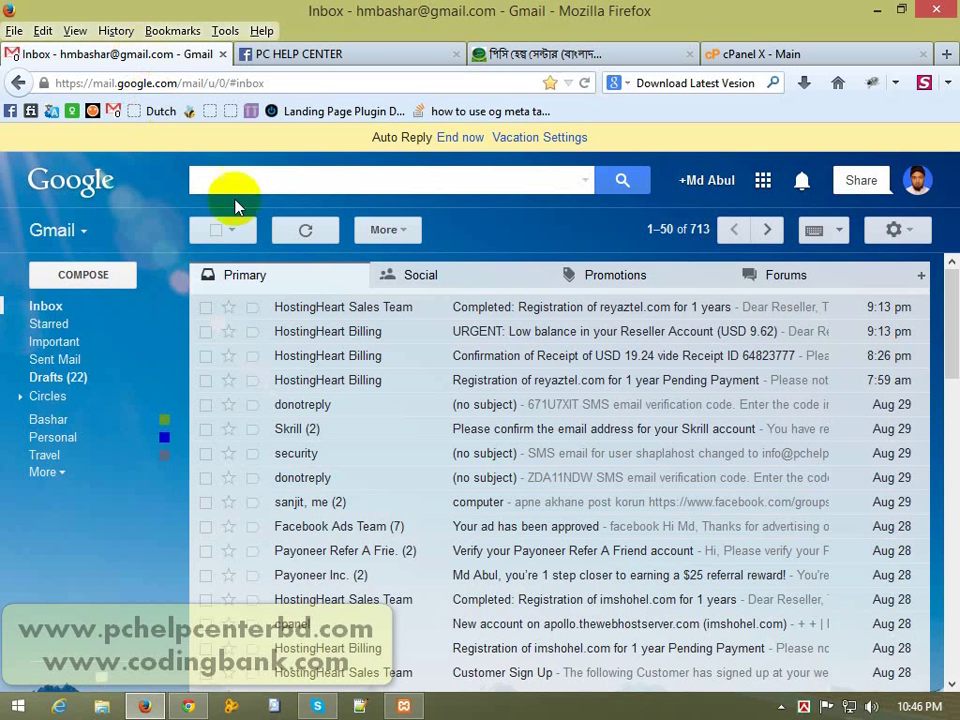
{"action": "left_click", "coordinate": [918, 182]}
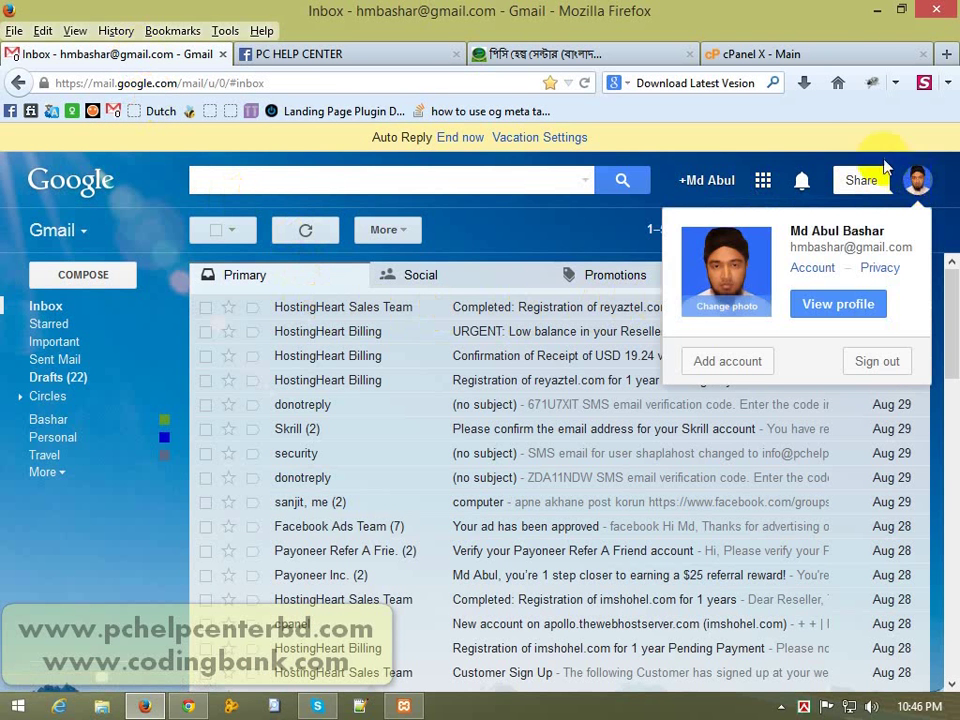
{"action": "left_click", "coordinate": [797, 55]}
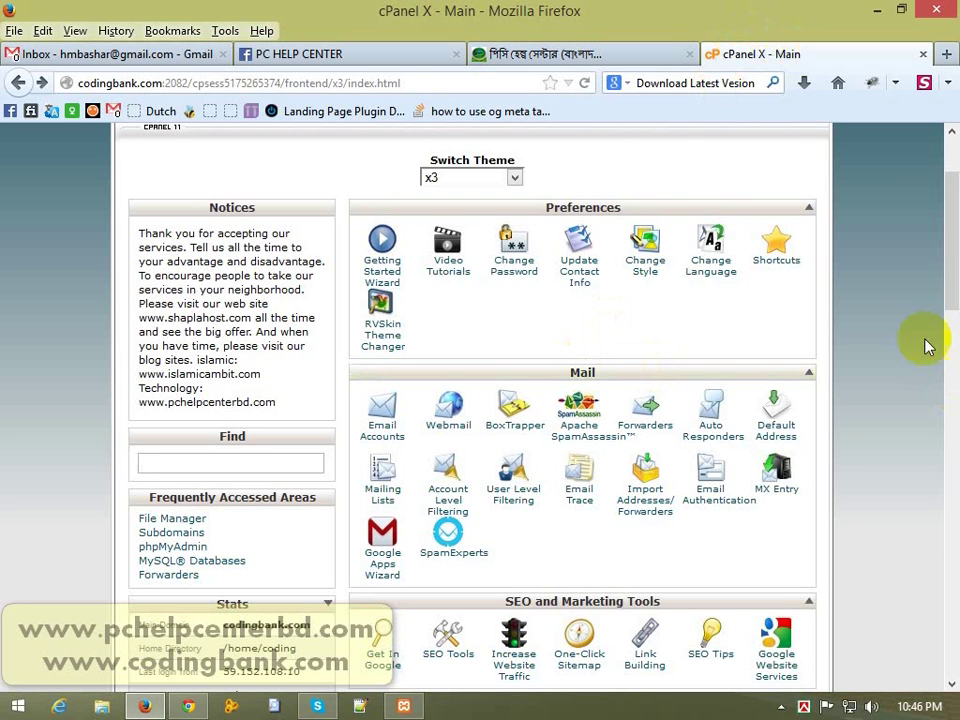
{"action": "mouse_move", "coordinate": [950, 255]}
{"action": "left_mouse_down"}
{"action": "mouse_move", "coordinate": [951, 208]}
{"action": "mouse_move", "coordinate": [948, 266]}
{"action": "left_mouse_up"}
Step: Dismiss the Skype online notification and briefly highlight the codingbank.com domain name
{"action": "left_click", "coordinate": [885, 497]}
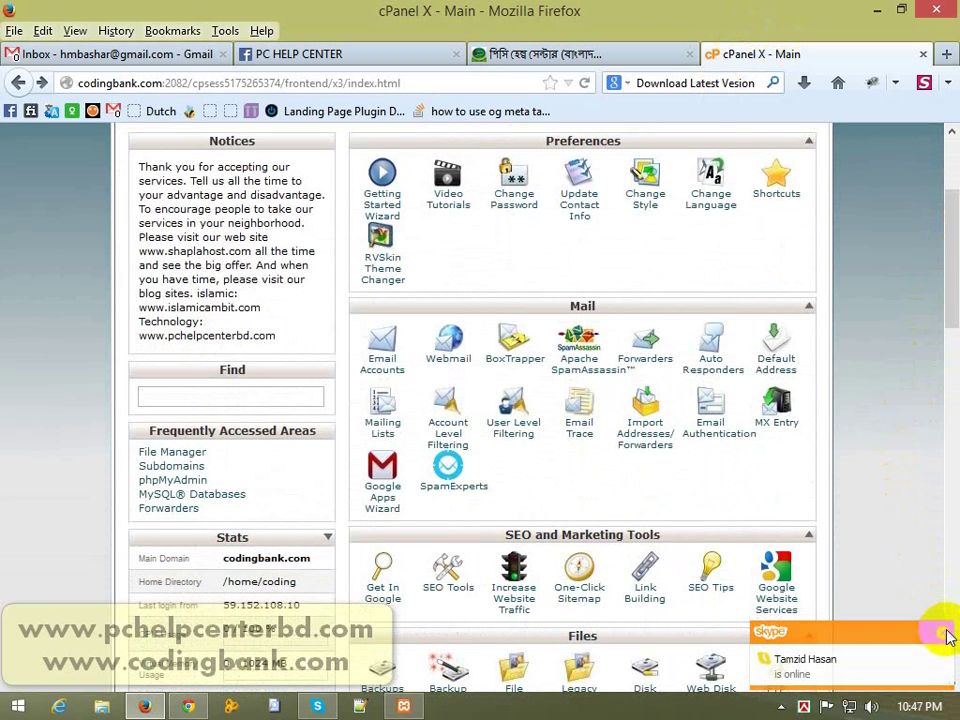
{"action": "left_click", "coordinate": [946, 634]}
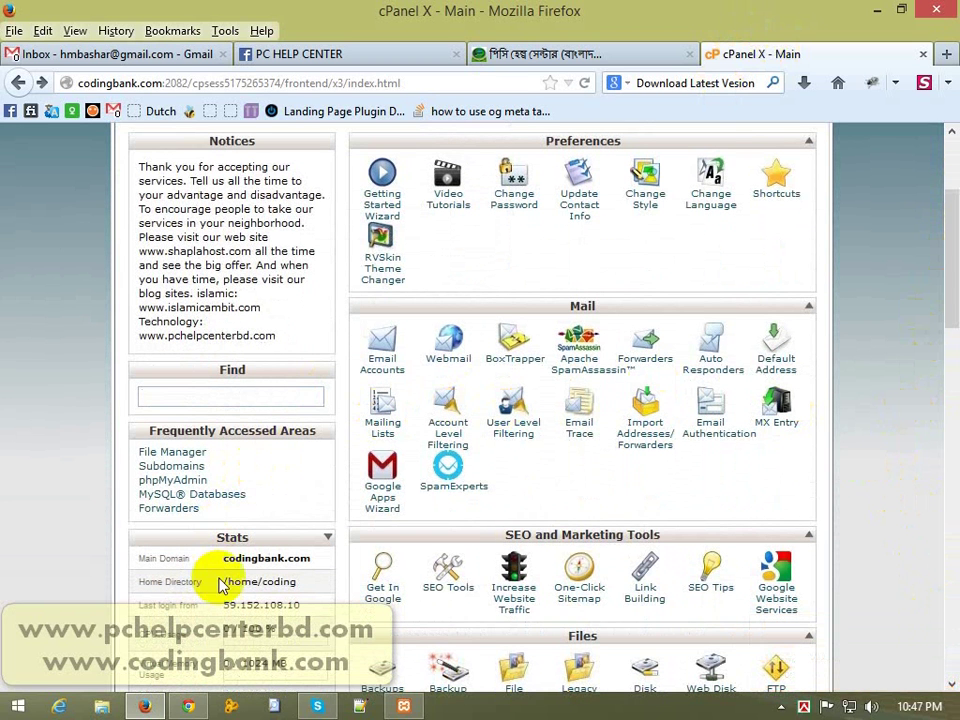
{"action": "left_click_drag", "start_coordinate": [224, 559], "coordinate": [309, 558]}
{"action": "left_click", "coordinate": [302, 558]}
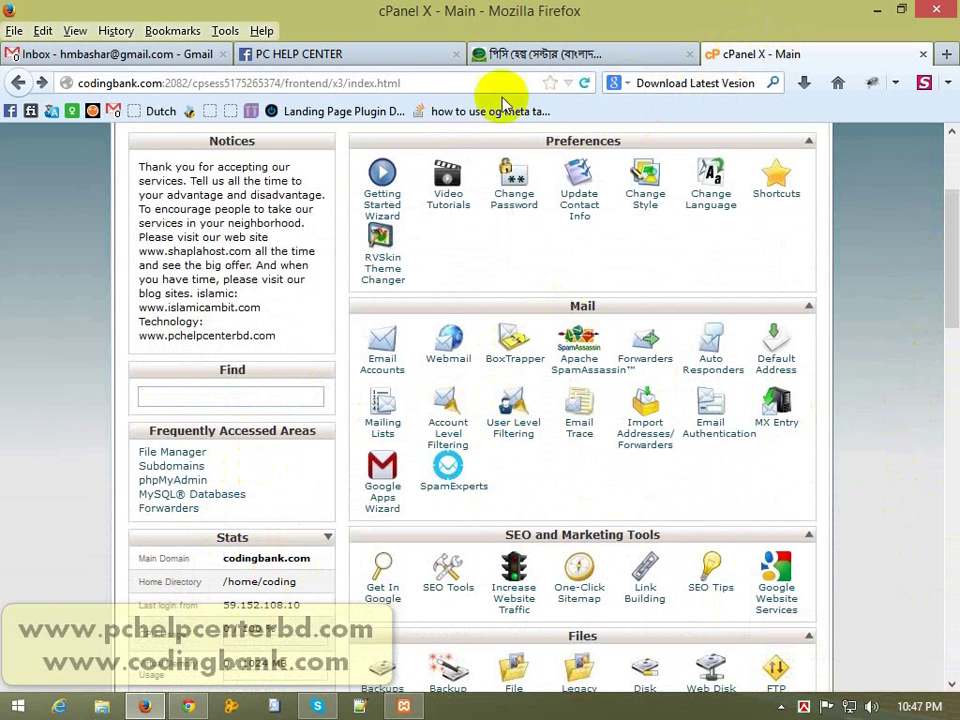
{"action": "left_click", "coordinate": [678, 80]}
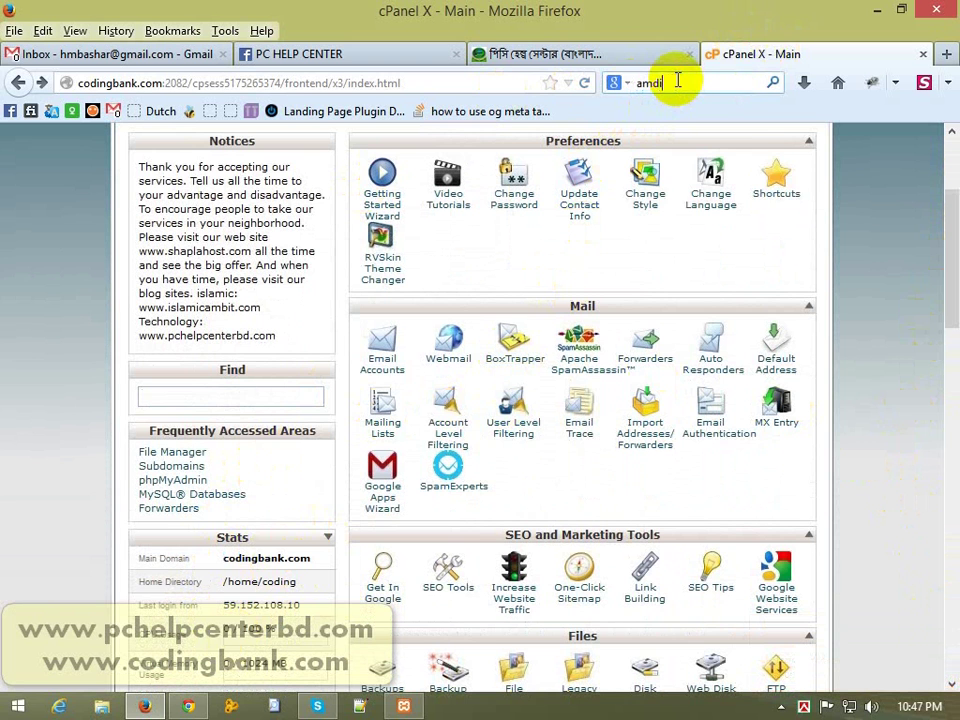
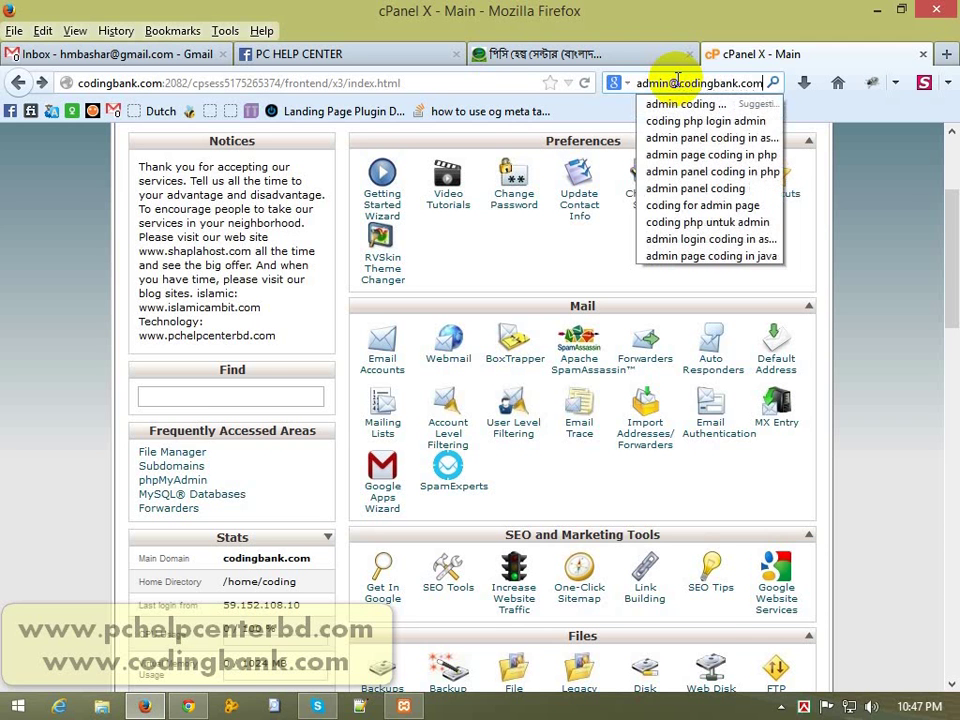
{"action": "left_click", "coordinate": [678, 81]}
{"action": "key", "text": "ctrl+a"}
{"action": "key", "text": "ctrl+c"}
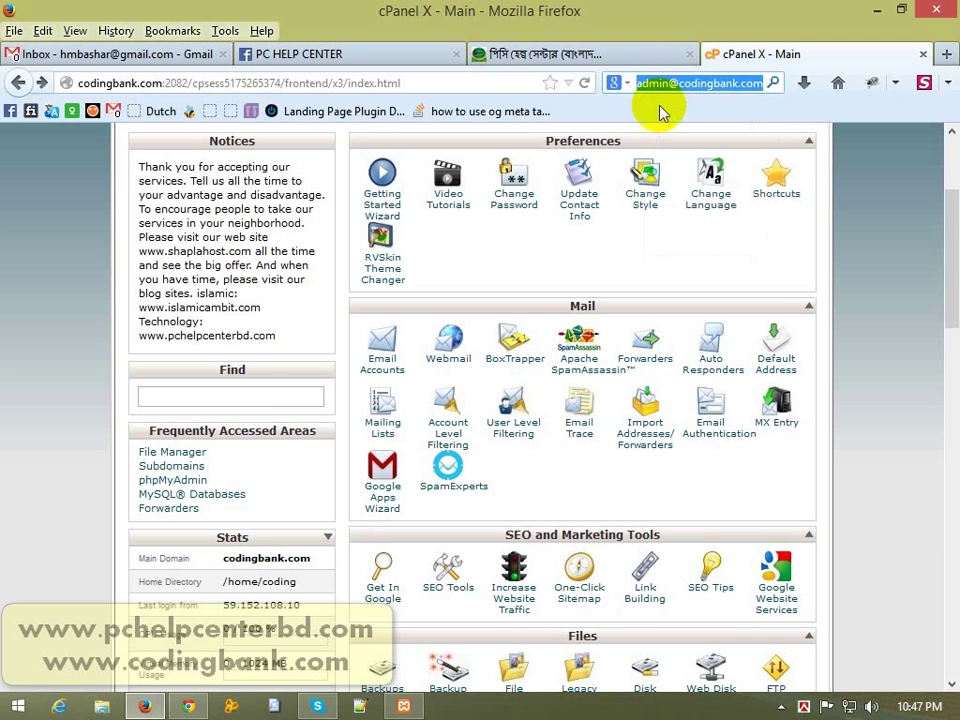
{"action": "left_click", "coordinate": [360, 706]}
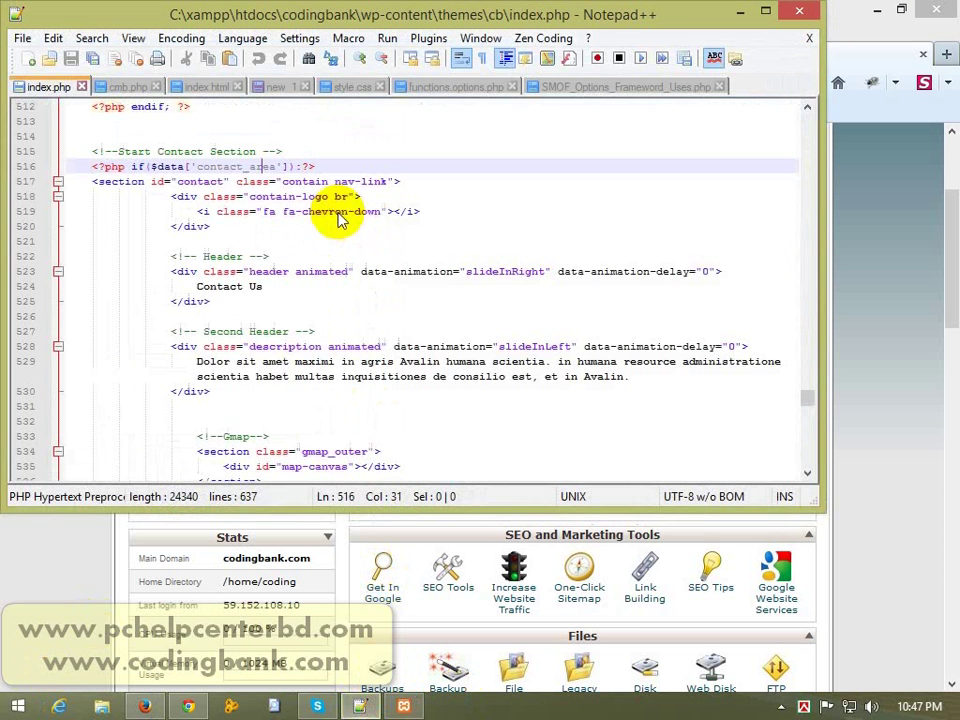
{"action": "left_click", "coordinate": [29, 56]}
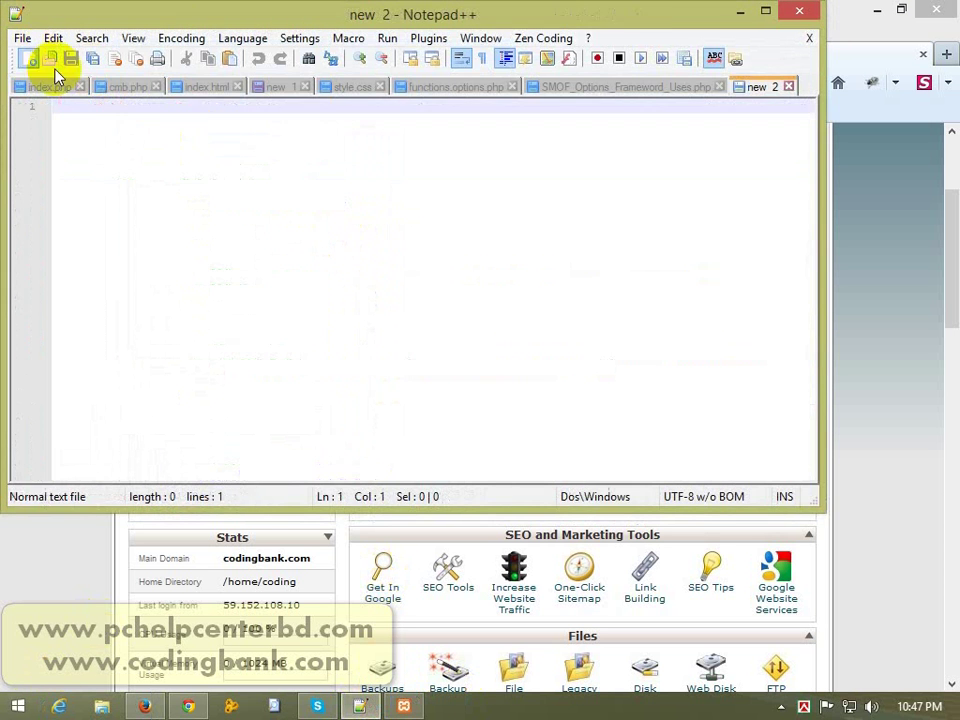
{"action": "key", "text": "ctrl+v"}
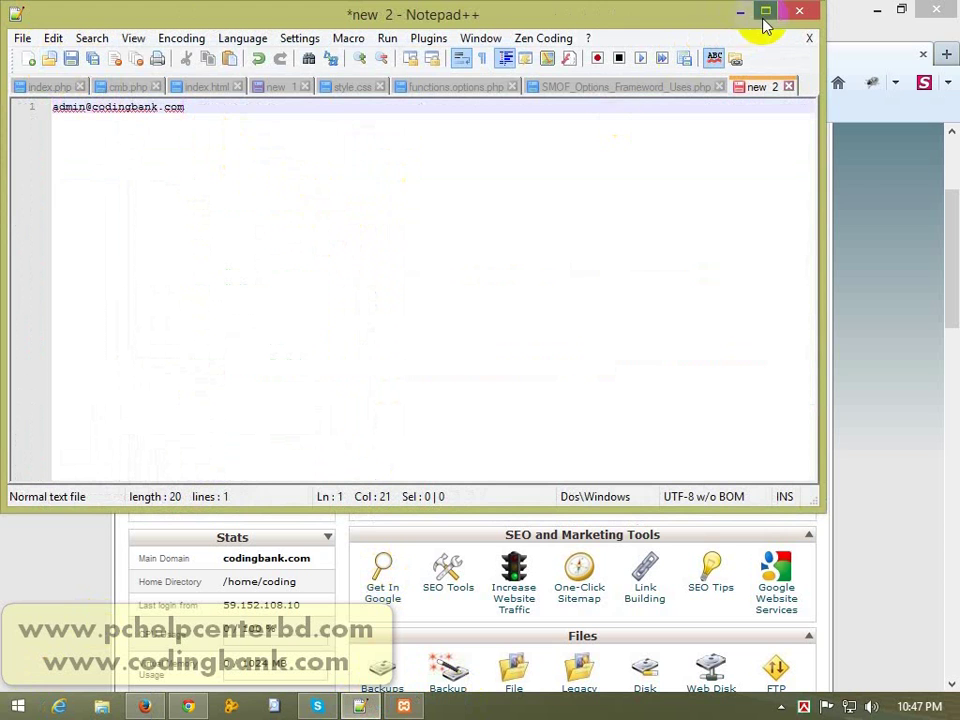
{"action": "left_click", "coordinate": [765, 10]}
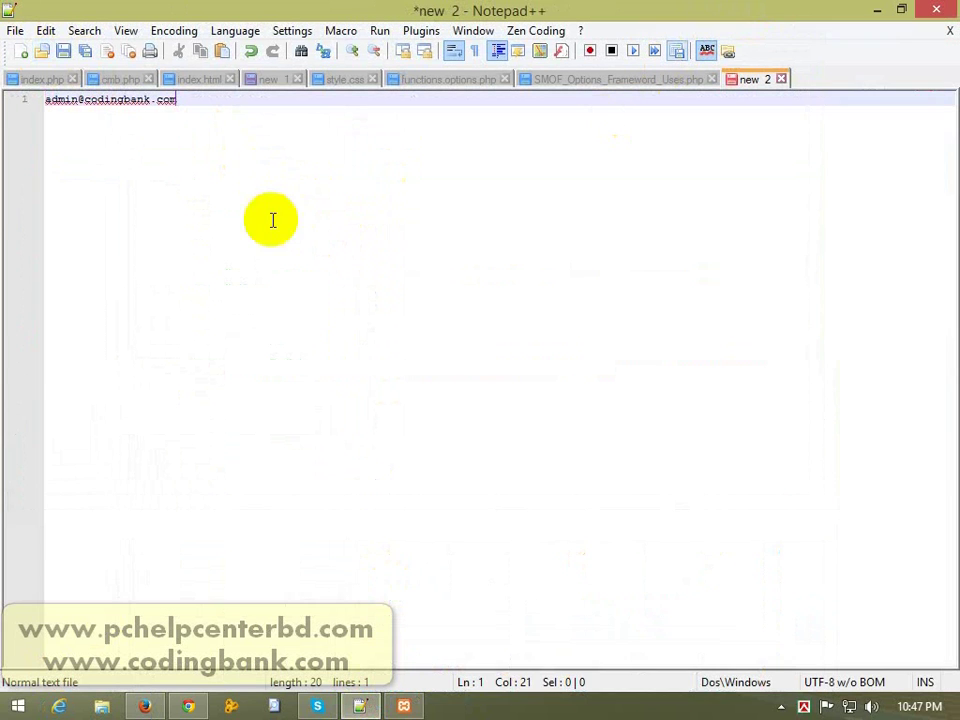
{"action": "left_click_drag", "start_coordinate": [145, 101], "coordinate": [111, 101]}
{"action": "left_click", "coordinate": [190, 110]}
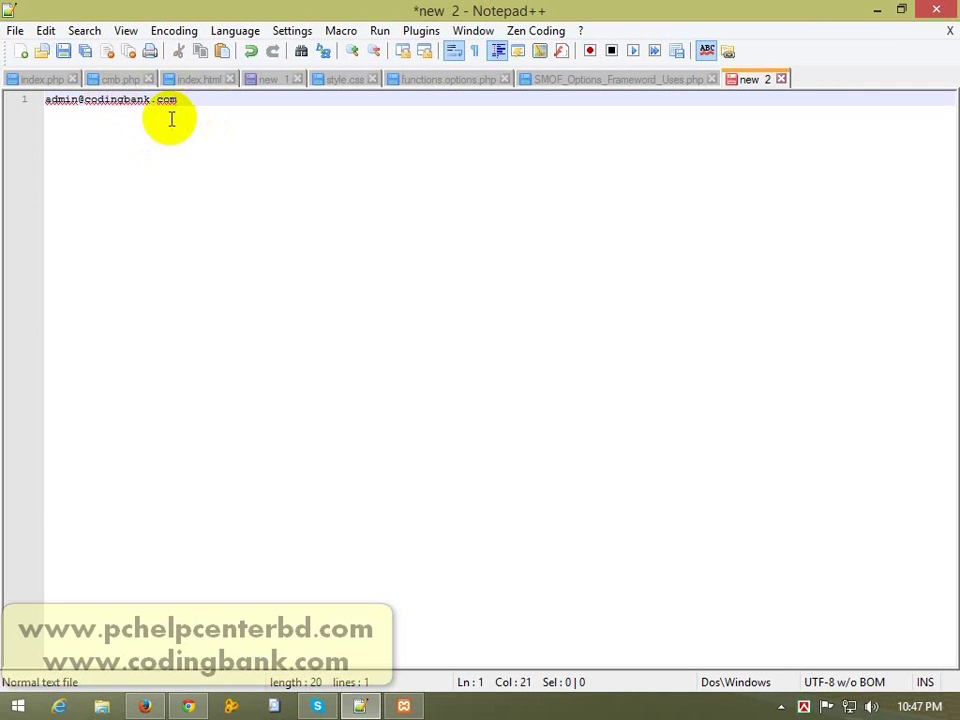
{"action": "scroll", "coordinate": [171, 119], "scroll_direction": "up", "scroll_amount": 5, "text": "ctrl"}
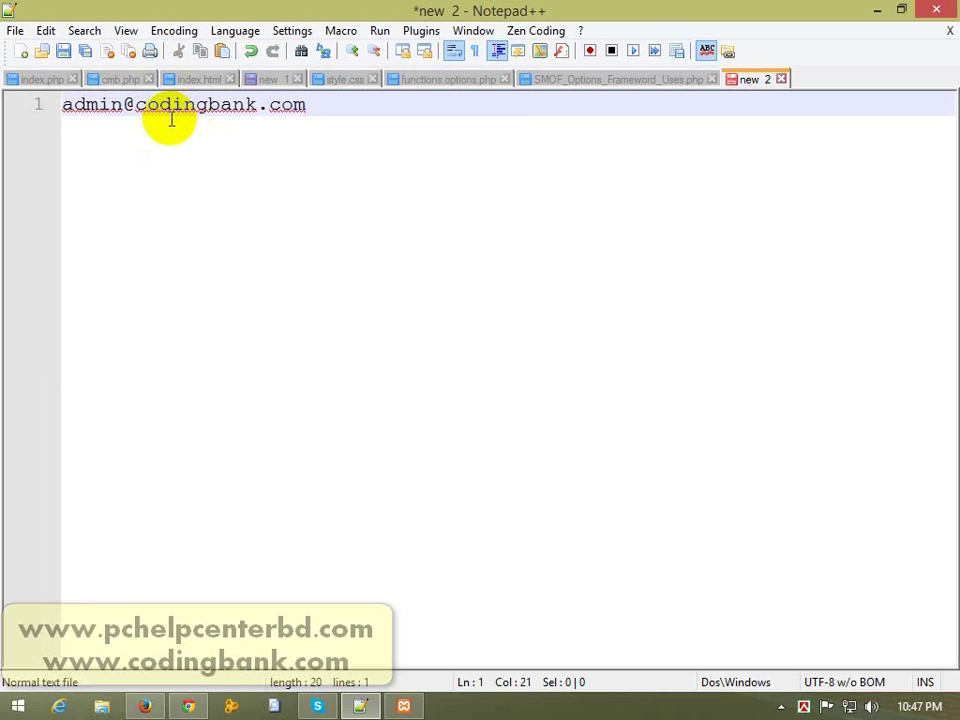
{"action": "left_click", "coordinate": [122, 104]}
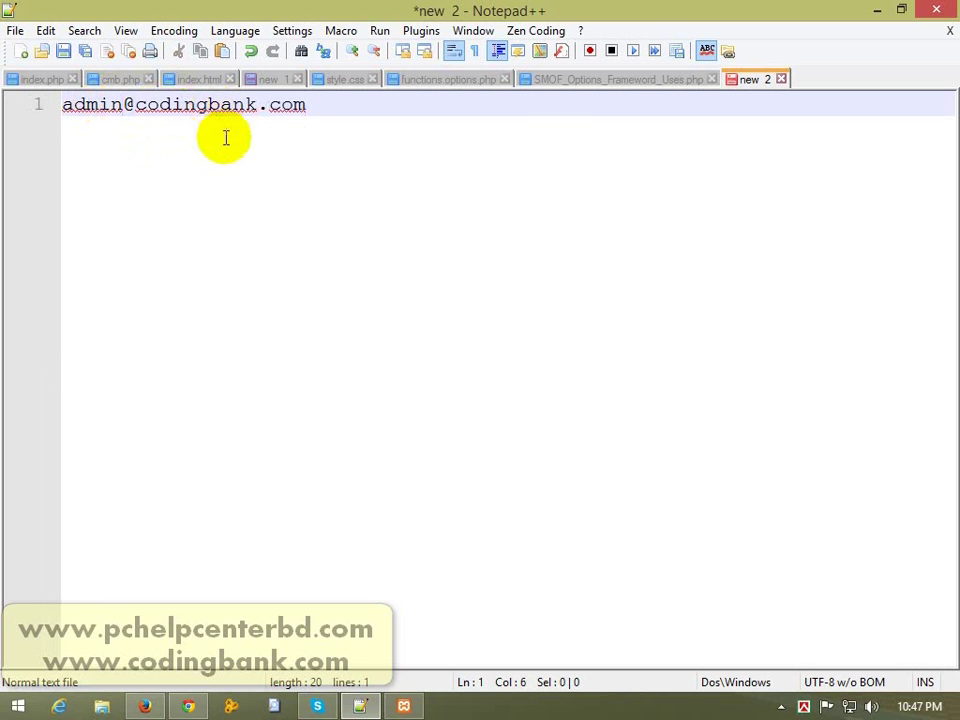
{"action": "key", "text": "ctrl+d"}
{"action": "double_click", "coordinate": [110, 130]}
{"action": "type", "text": "ingbank.com"}
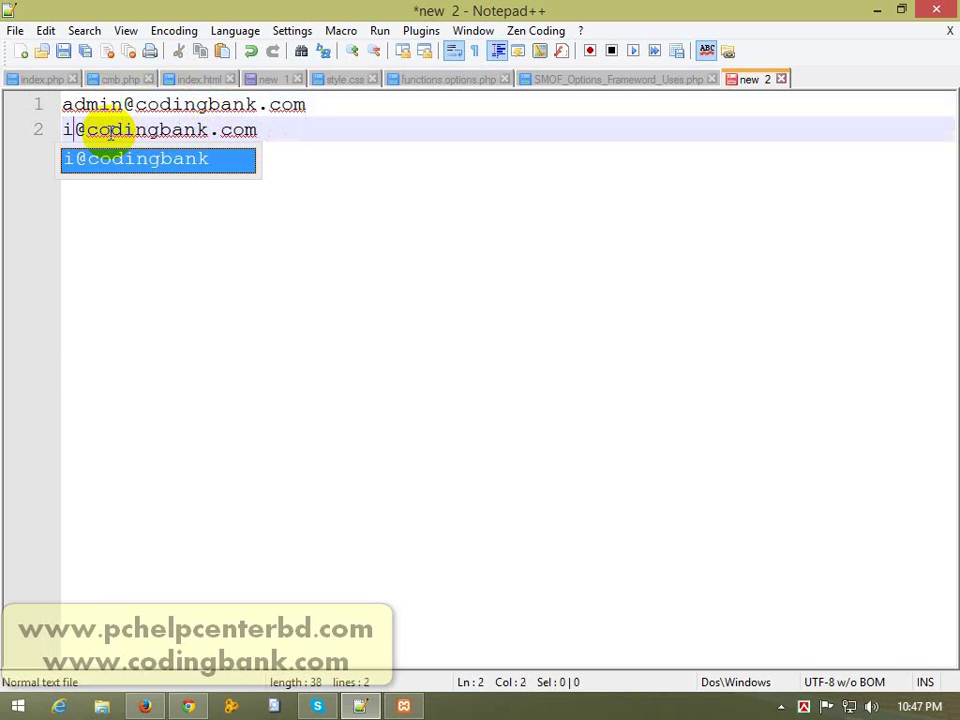
{"action": "type", "text": "fo"}
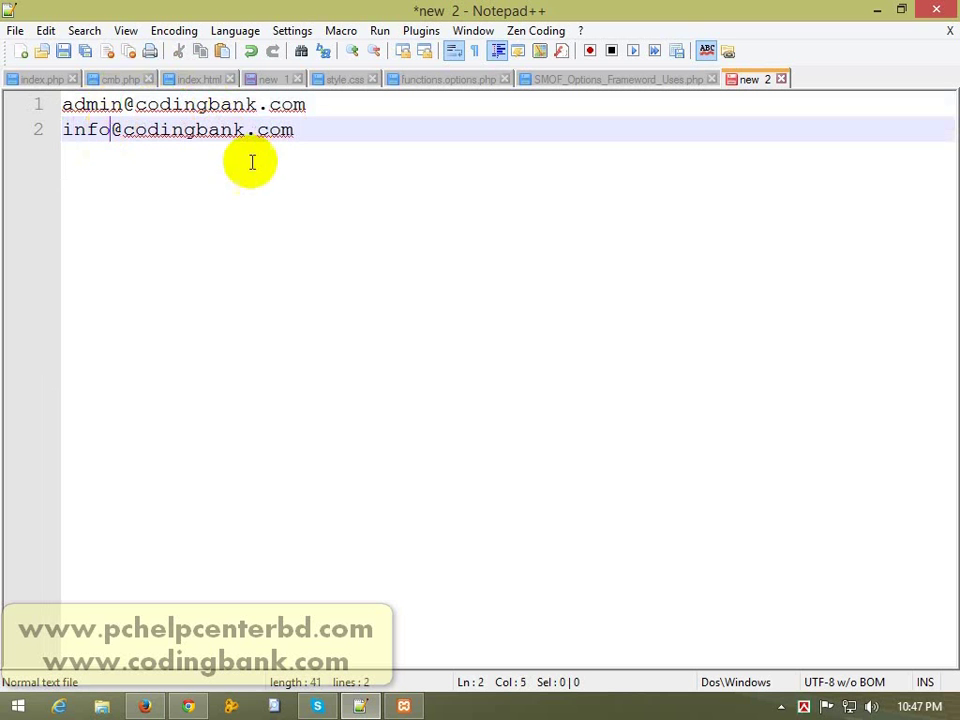
{"action": "key", "text": "End"}
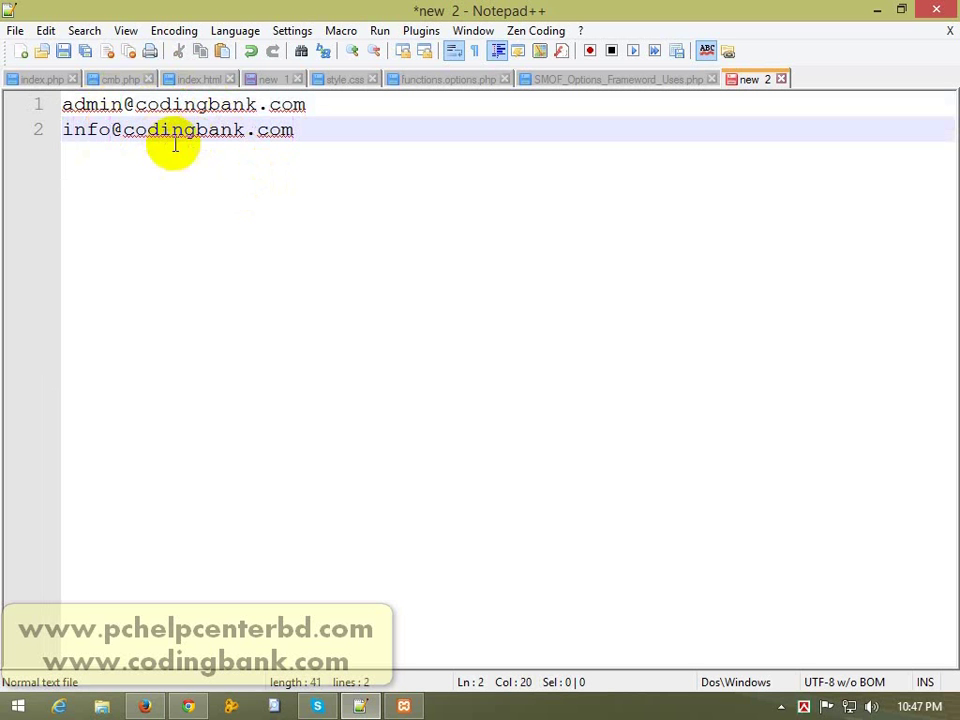
{"action": "double_click", "coordinate": [195, 132]}
{"action": "left_click", "coordinate": [328, 161]}
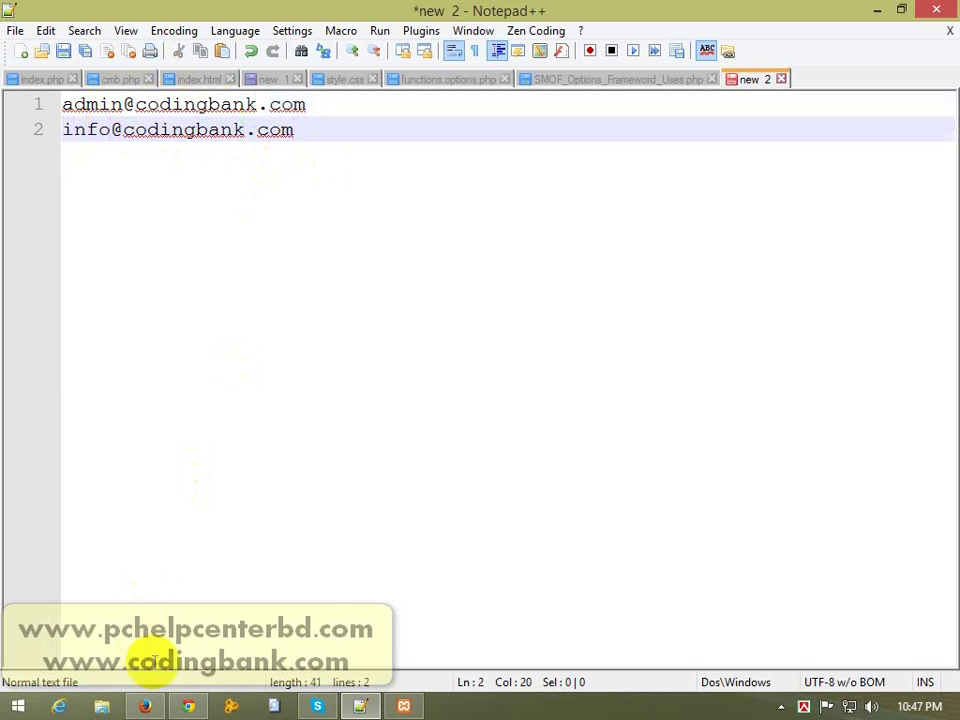
{"action": "left_click", "coordinate": [145, 706]}
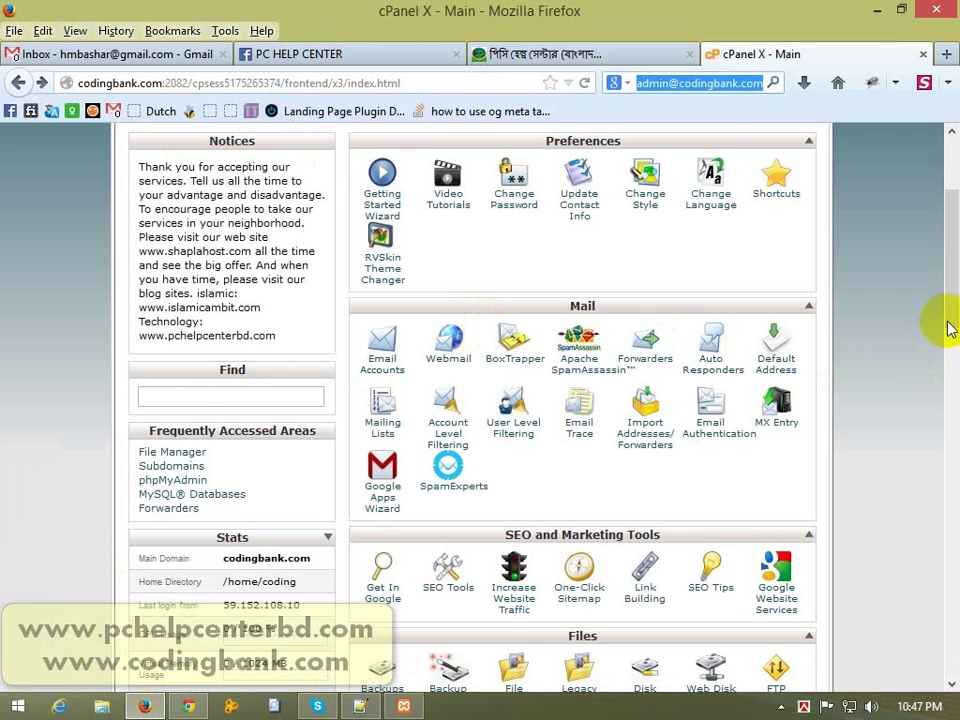
Step: Open Email Accounts and keep codingbank.com as the new mailbox's domain
{"action": "left_click_drag", "start_coordinate": [945, 321], "coordinate": [938, 294]}
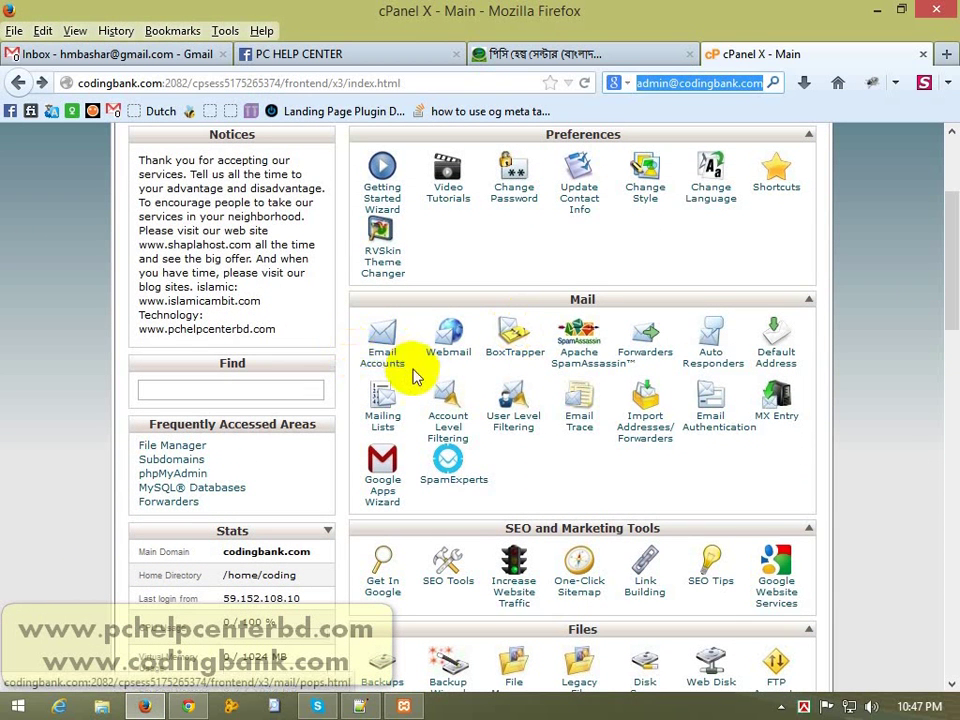
{"action": "left_click", "coordinate": [385, 350]}
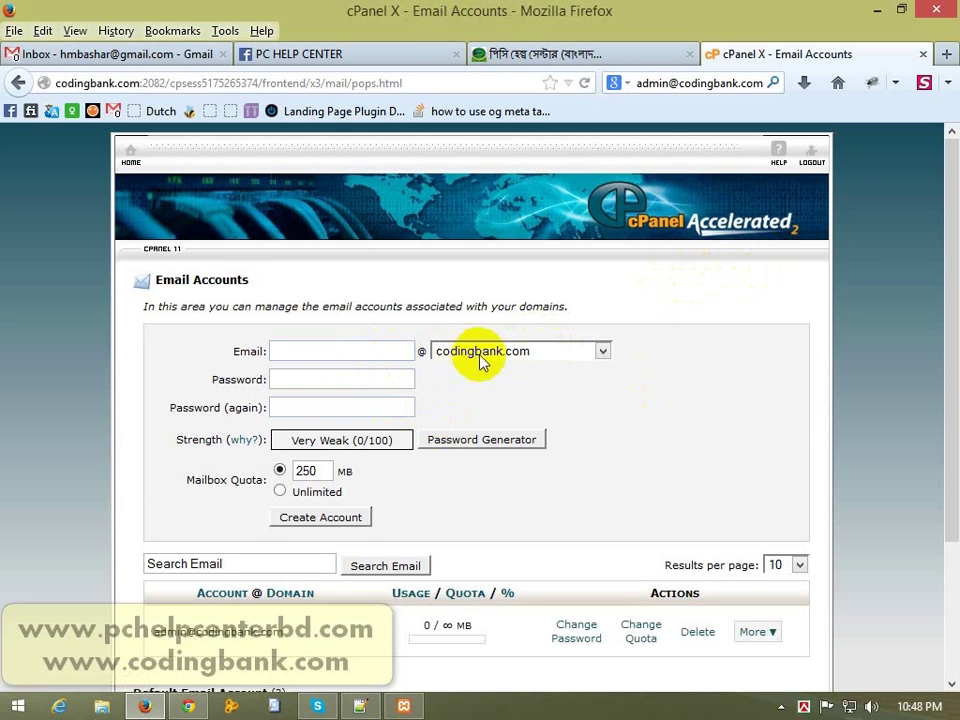
{"action": "left_click", "coordinate": [564, 355]}
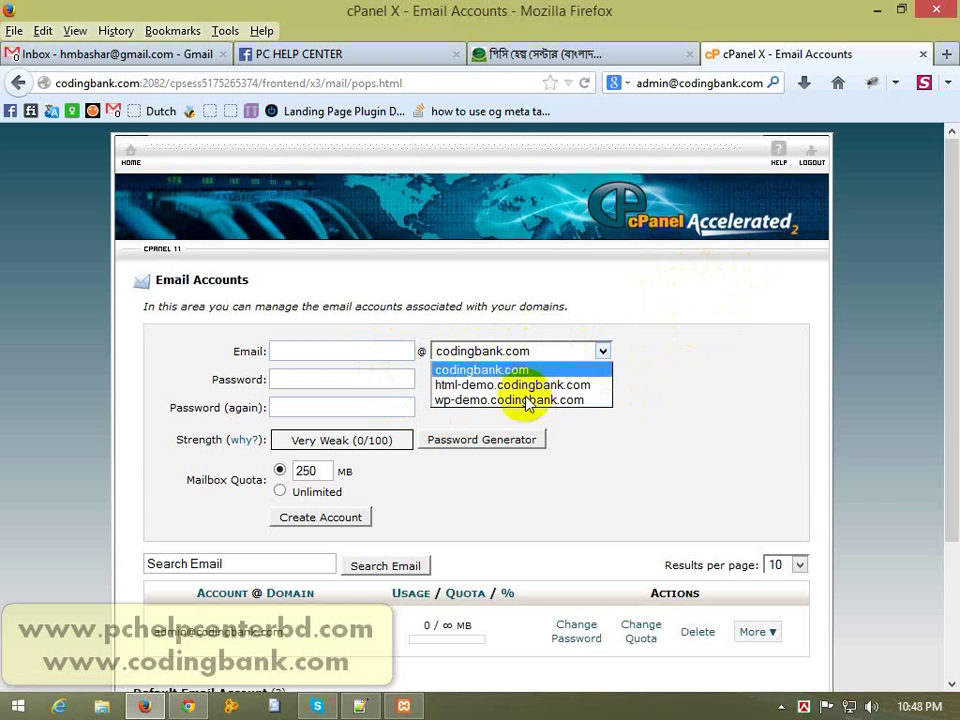
{"action": "left_click", "coordinate": [527, 353]}
{"action": "left_click", "coordinate": [527, 353]}
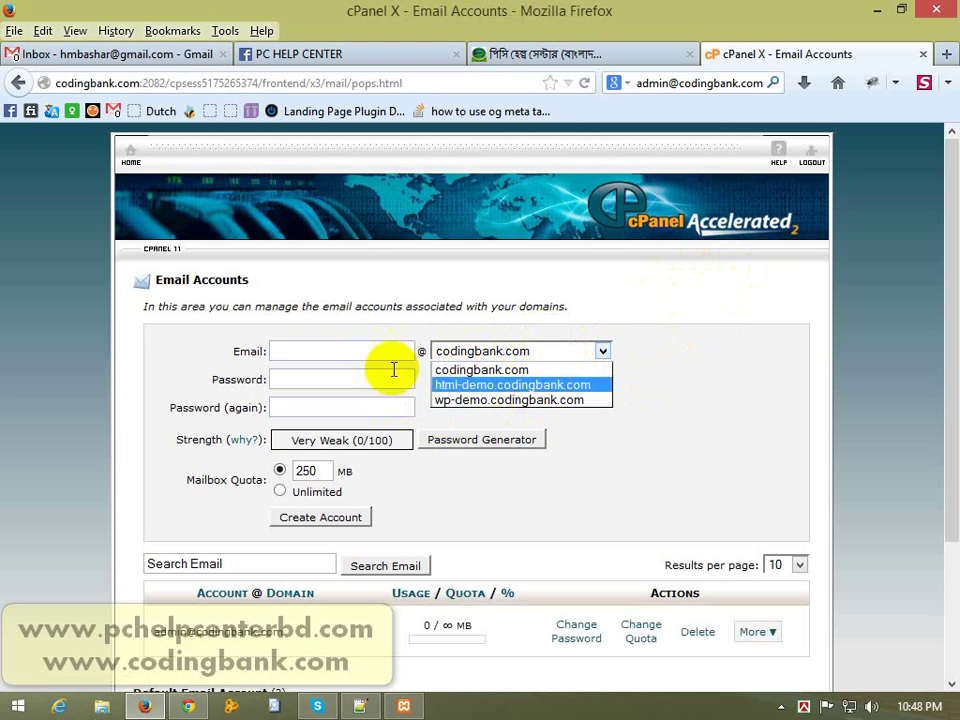
{"action": "left_click", "coordinate": [333, 353]}
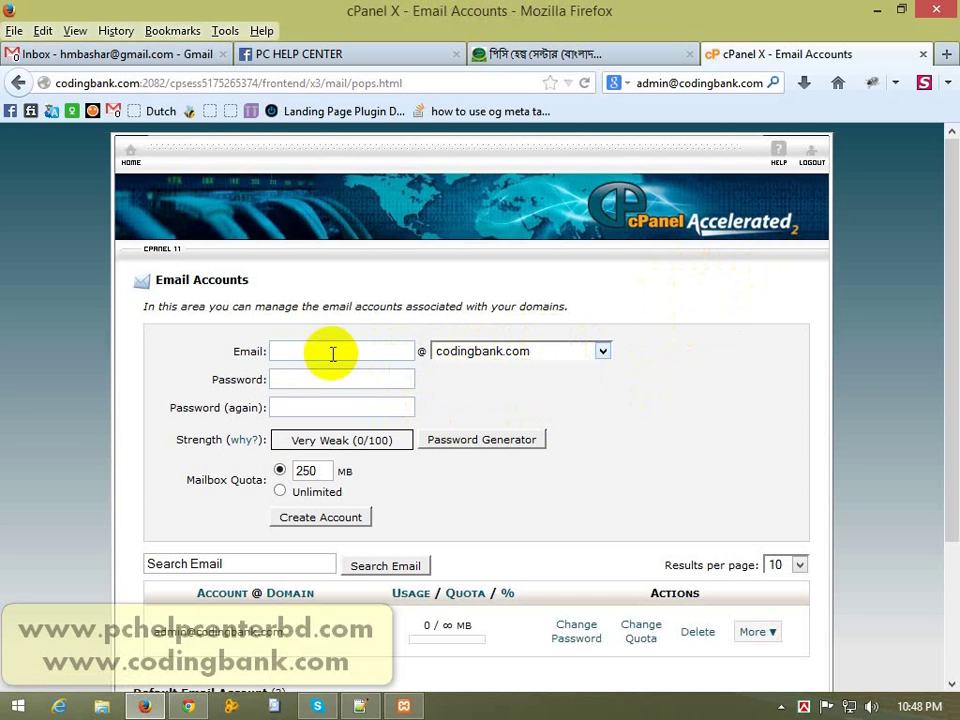
Step: Check the planned admin address in the Notepad++ notes, then begin typing the admin username
{"action": "left_click", "coordinate": [360, 706]}
{"action": "double_click", "coordinate": [93, 106]}
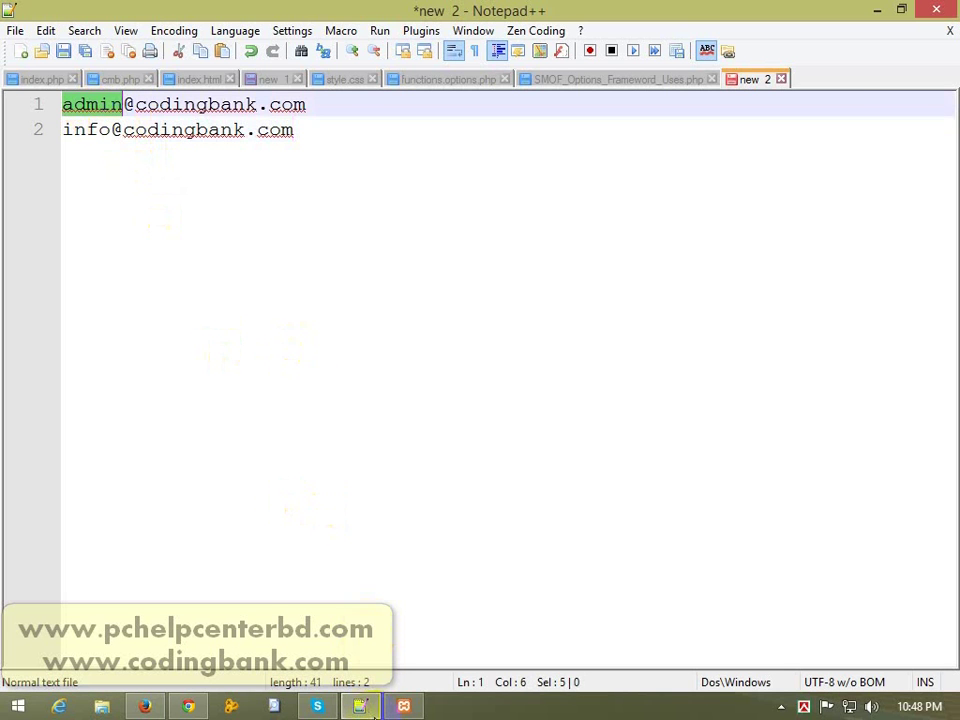
{"action": "key", "text": "alt+Tab"}
{"action": "type", "text": "a"}
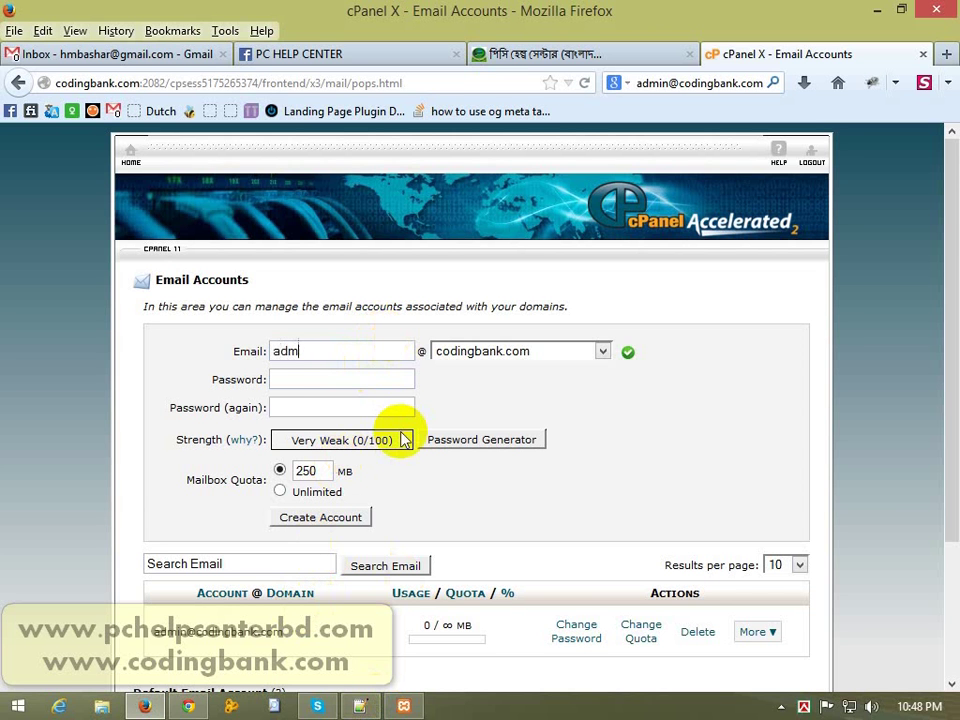
Step: Change the username to 'info', try html-demo.codingbank.com, then reselect codingbank.com as the domain
{"action": "key", "text": "BackSpace"}
{"action": "key", "text": "BackSpace"}
{"action": "key", "text": "BackSpace"}
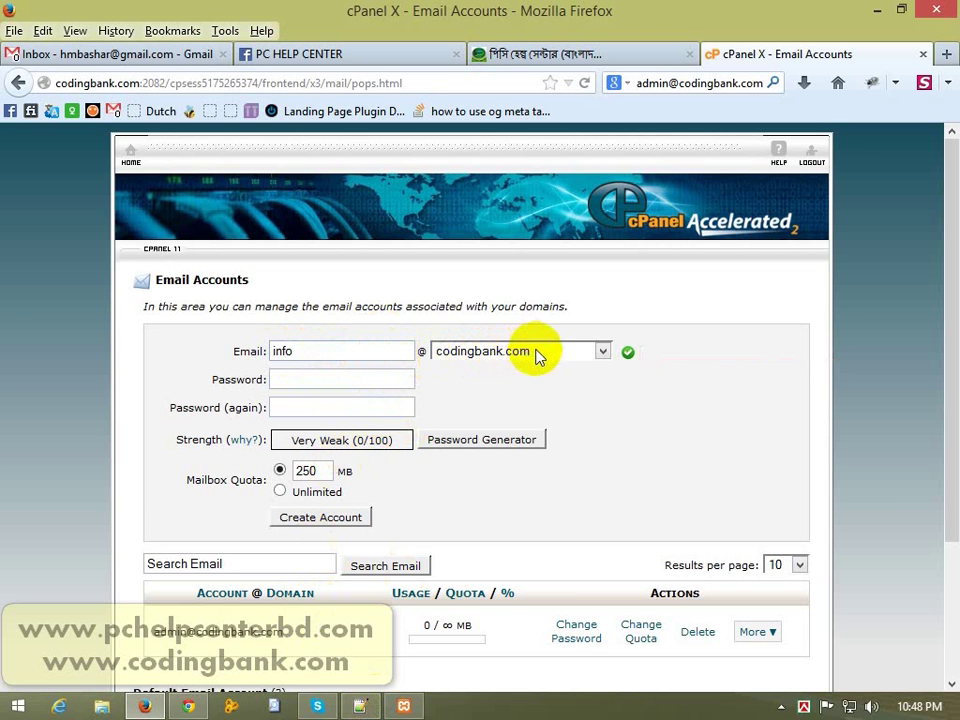
{"action": "left_click", "coordinate": [445, 351]}
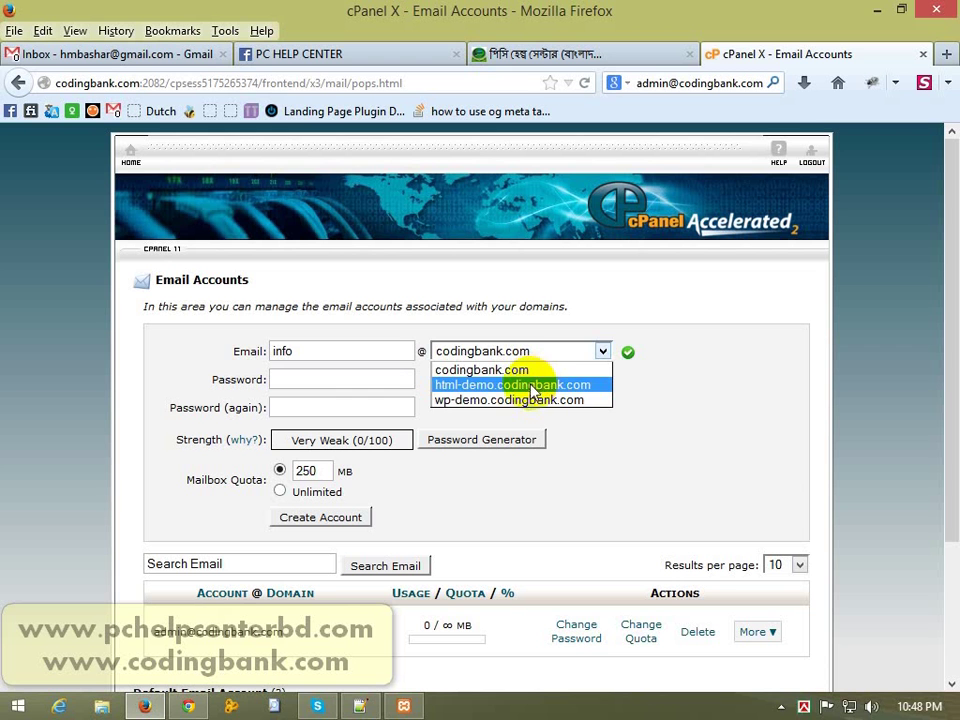
{"action": "left_click", "coordinate": [533, 386]}
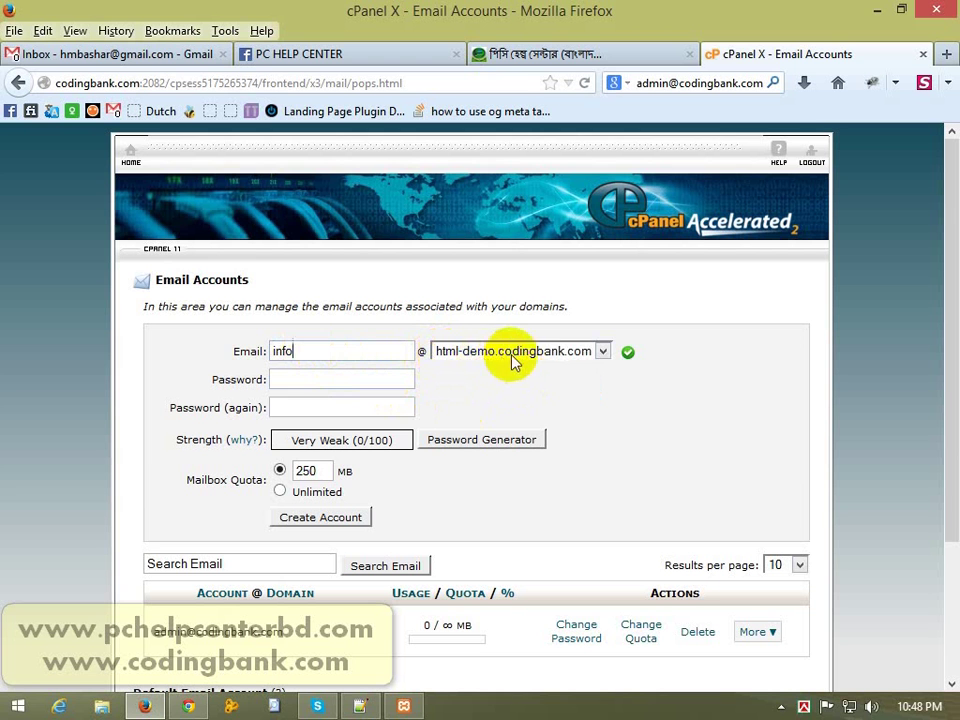
{"action": "left_click", "coordinate": [489, 353]}
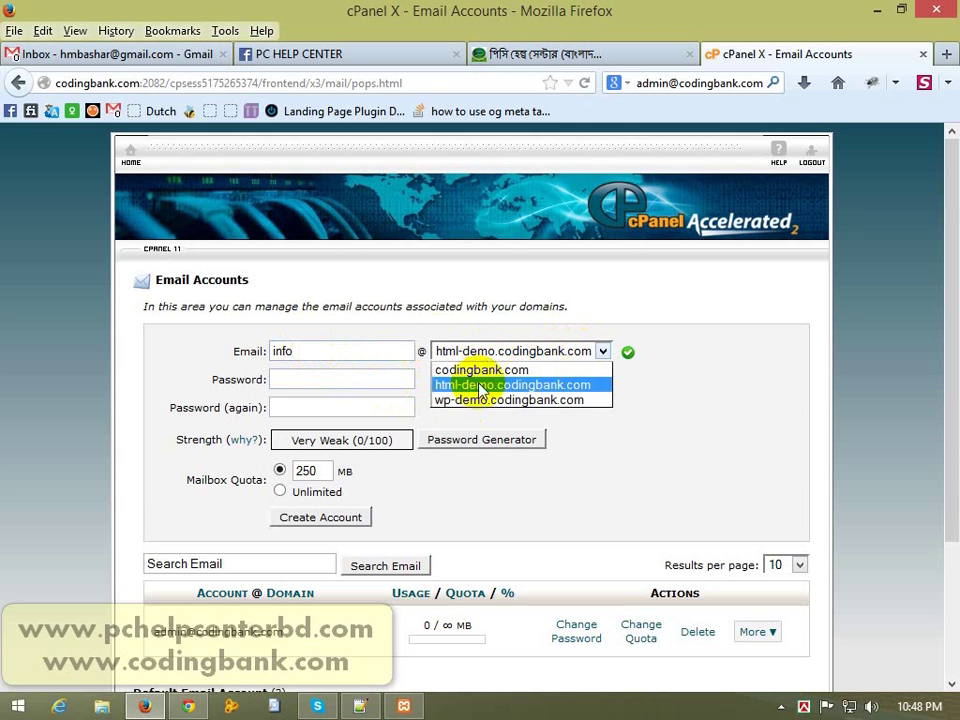
{"action": "left_click", "coordinate": [472, 367]}
{"action": "left_click", "coordinate": [315, 351]}
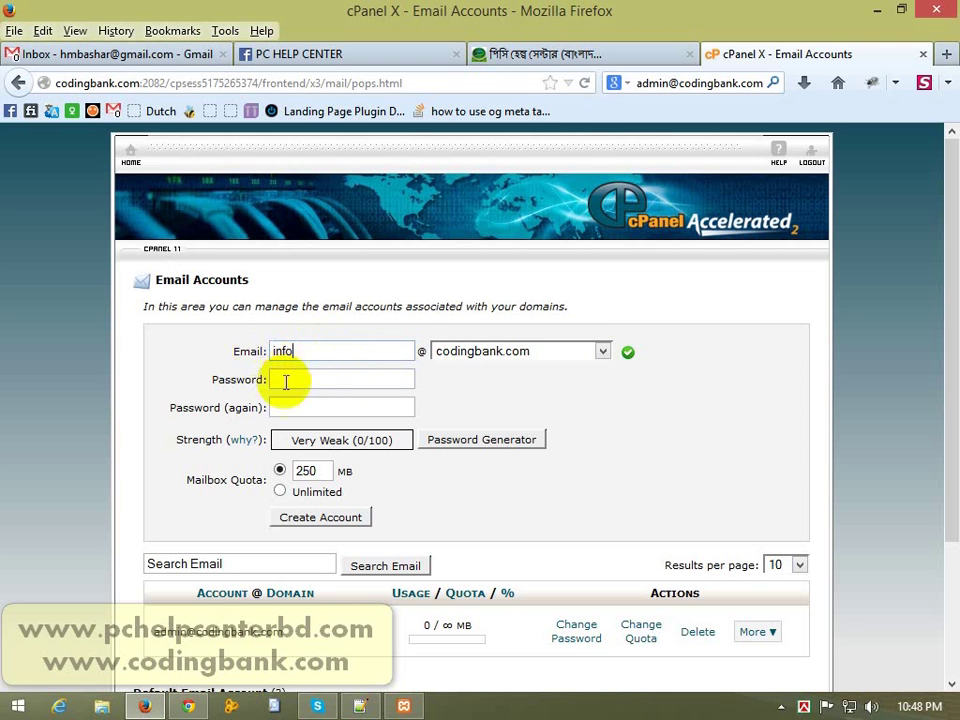
Step: Enter a short trial password rated Very Weak, then delete it
{"action": "left_click", "coordinate": [305, 379]}
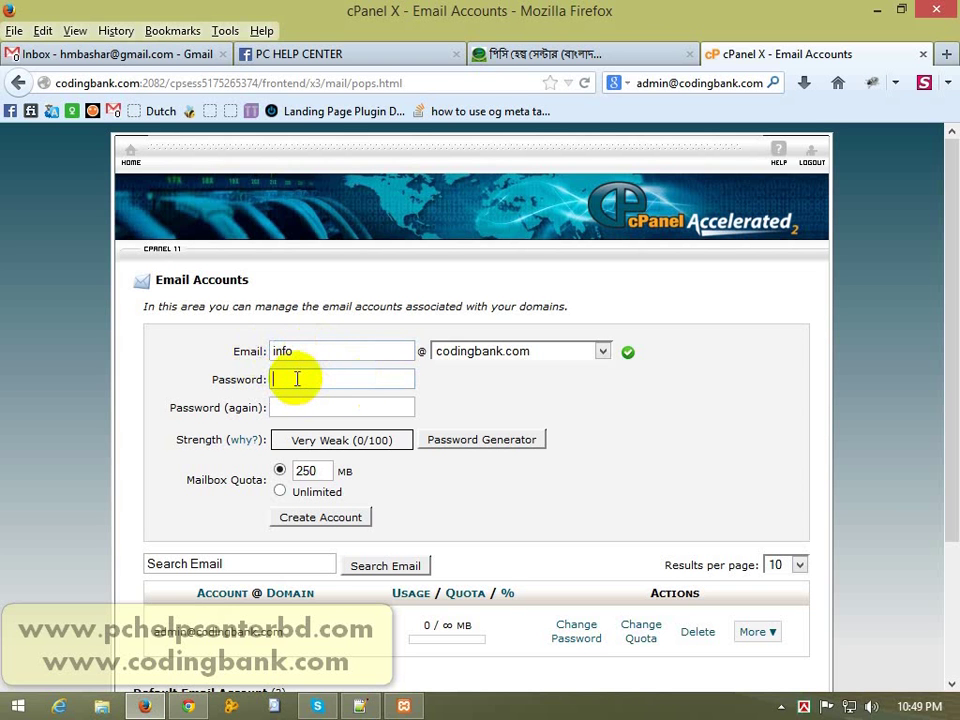
{"action": "type", "text": "*******"}
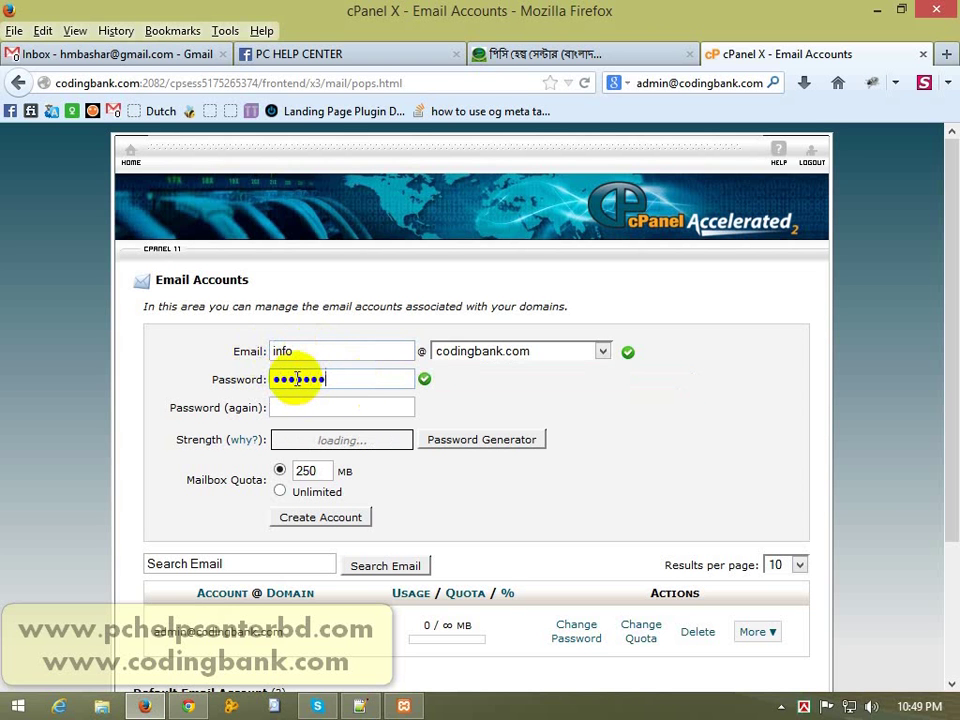
{"action": "key", "text": "BackSpace"}
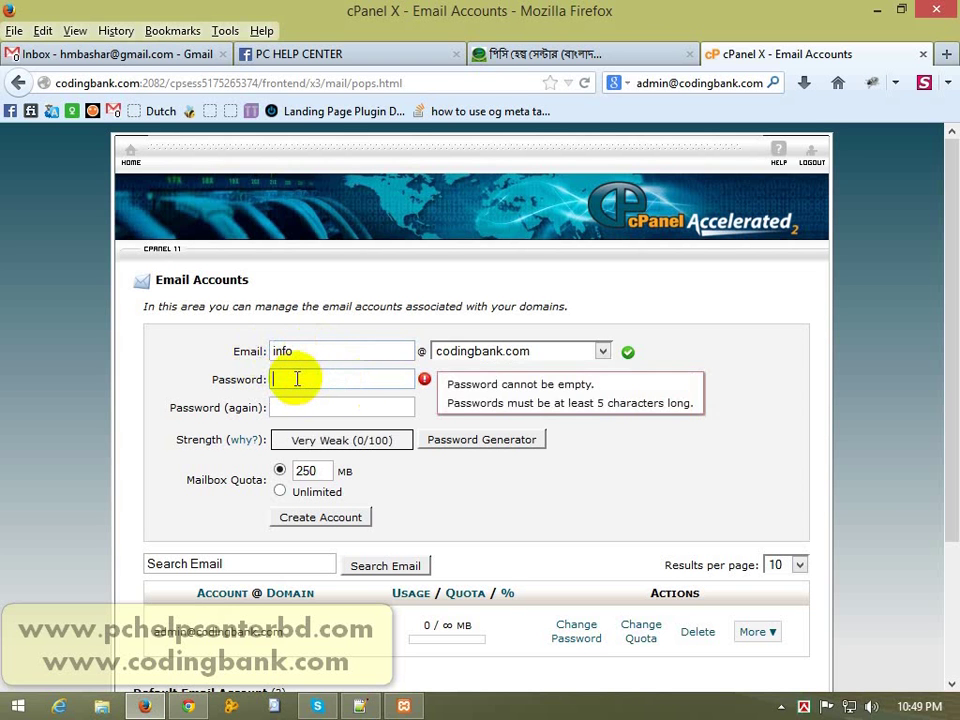
{"action": "type", "text": "*****"}
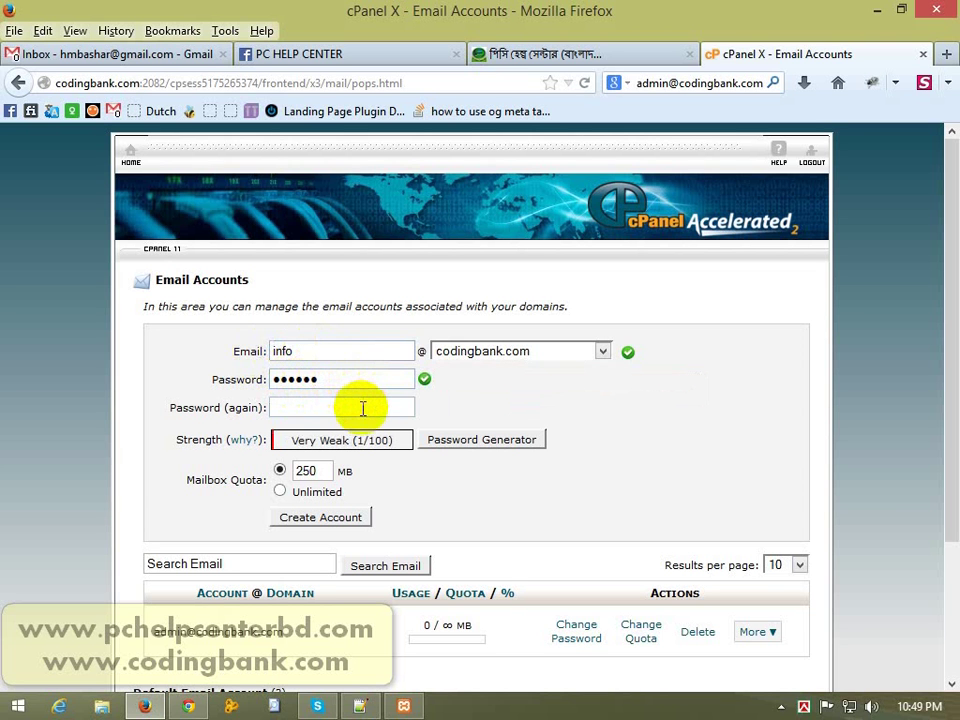
{"action": "key", "text": "ctrl+a"}
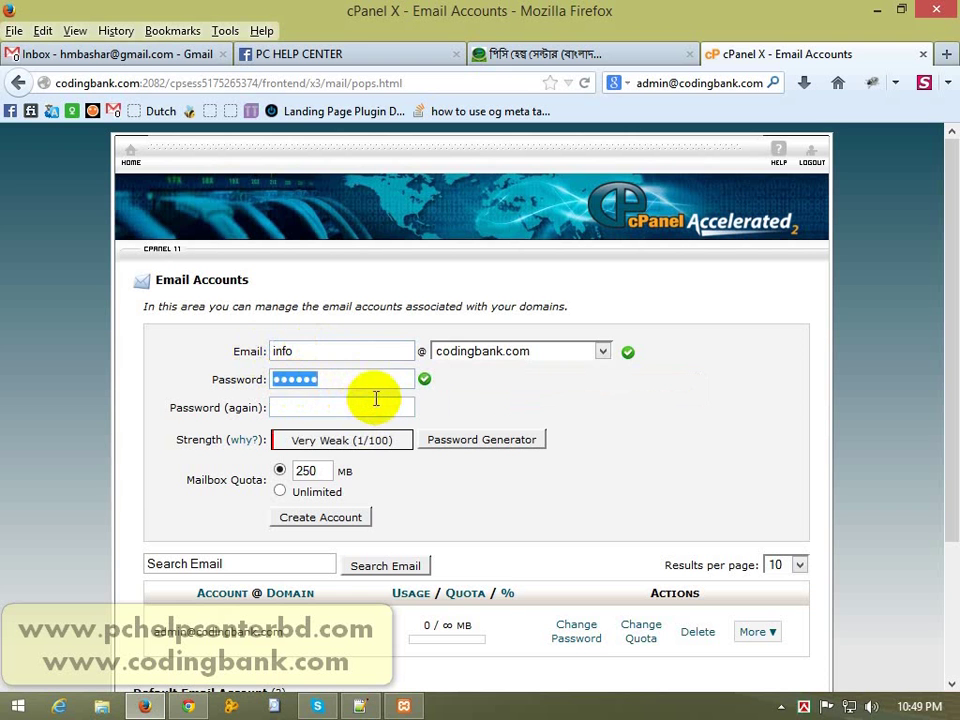
{"action": "key", "text": "BackSpace"}
Step: Generate a Very Strong random password, copy it, confirm it was saved, and apply it to both fields
{"action": "left_click", "coordinate": [447, 445]}
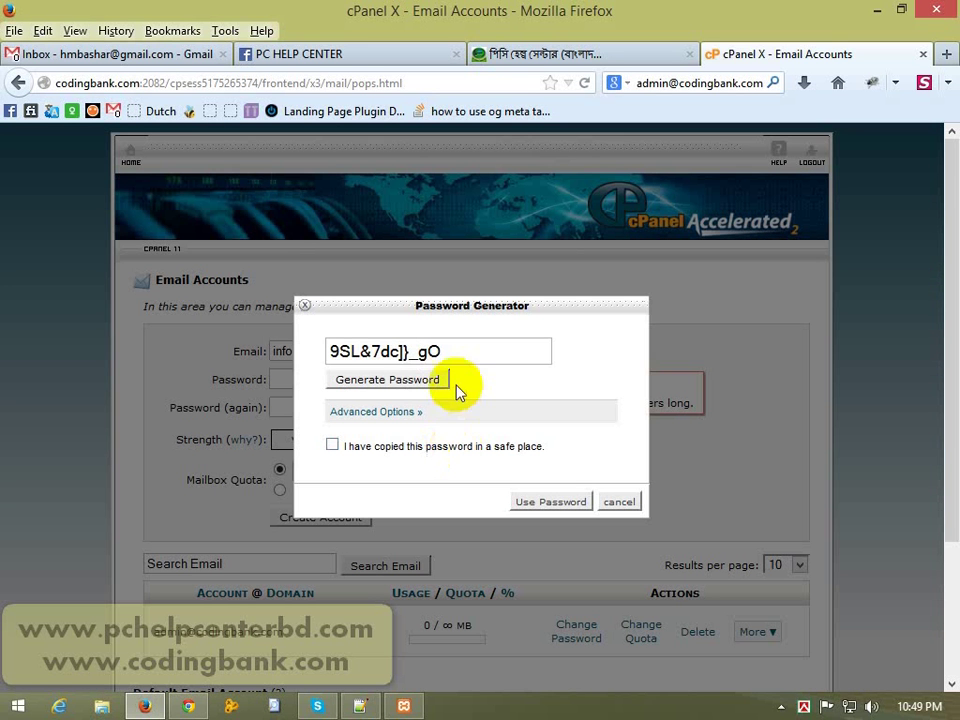
{"action": "left_click", "coordinate": [399, 383]}
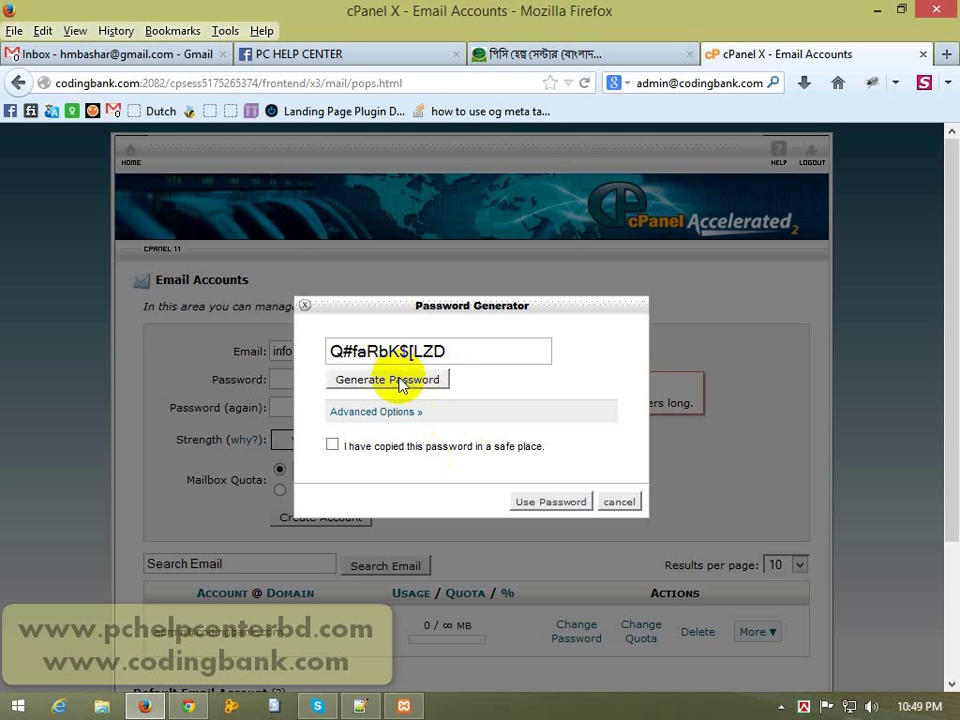
{"action": "left_click", "coordinate": [402, 384]}
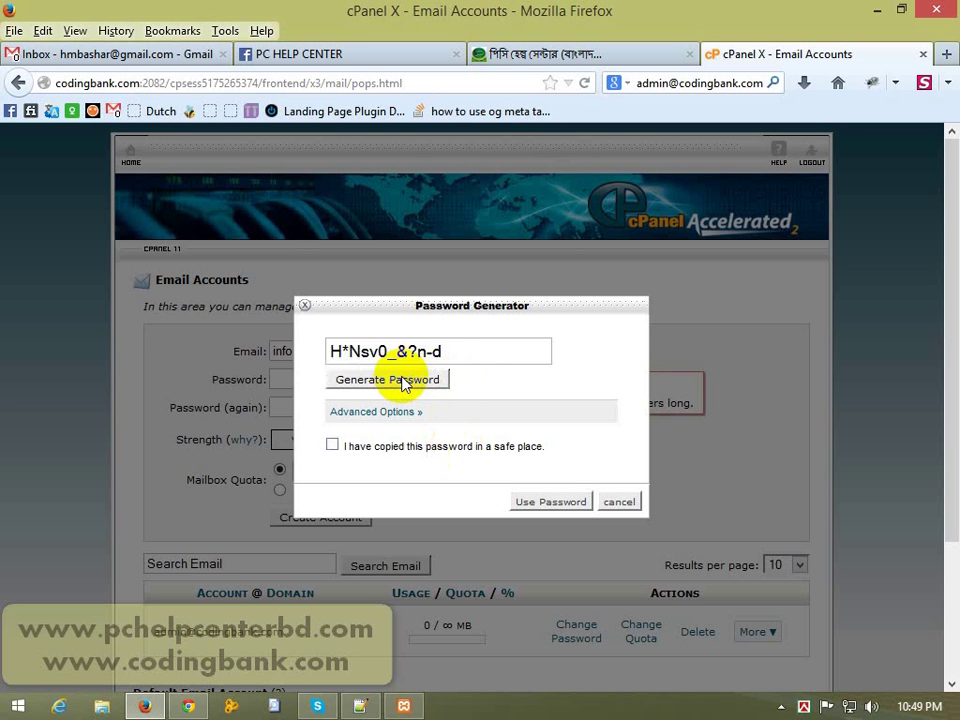
{"action": "triple_click", "coordinate": [465, 352]}
{"action": "key", "text": "ctrl+c"}
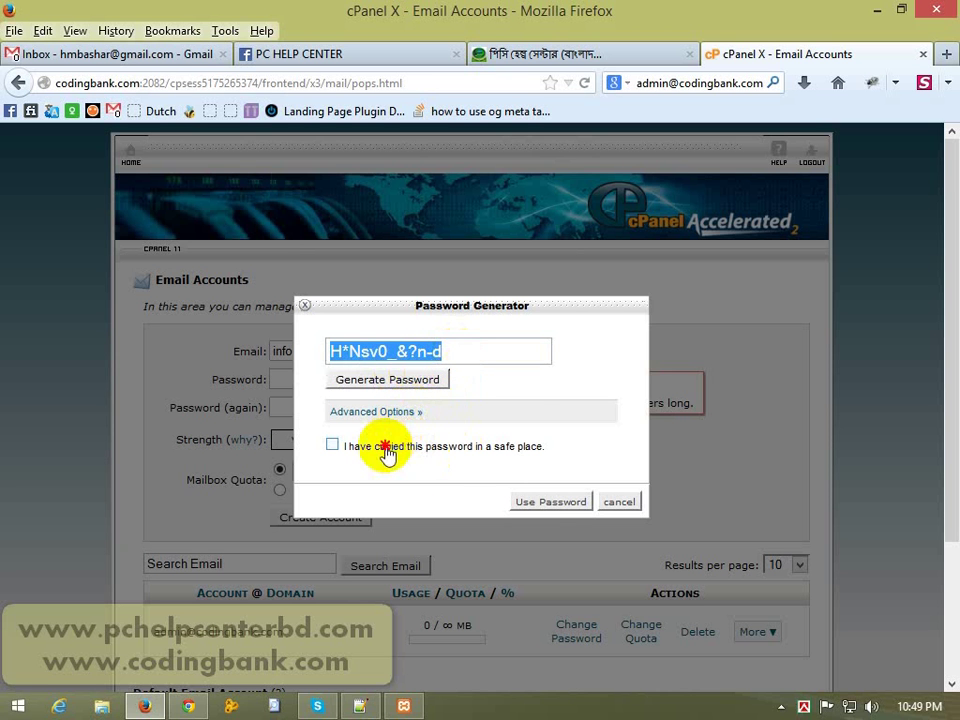
{"action": "left_click", "coordinate": [386, 448]}
{"action": "left_click", "coordinate": [542, 501]}
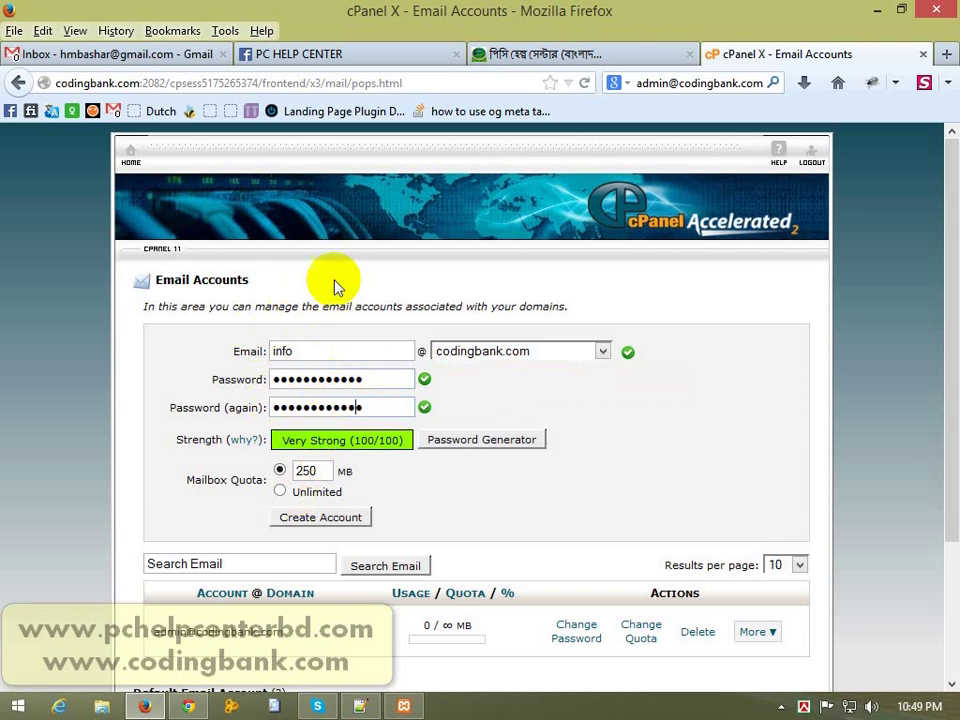
Step: Open the cPanel Home page in a new tab, scroll it, then return to the Email Accounts tab
{"action": "middle_click", "coordinate": [137, 160]}
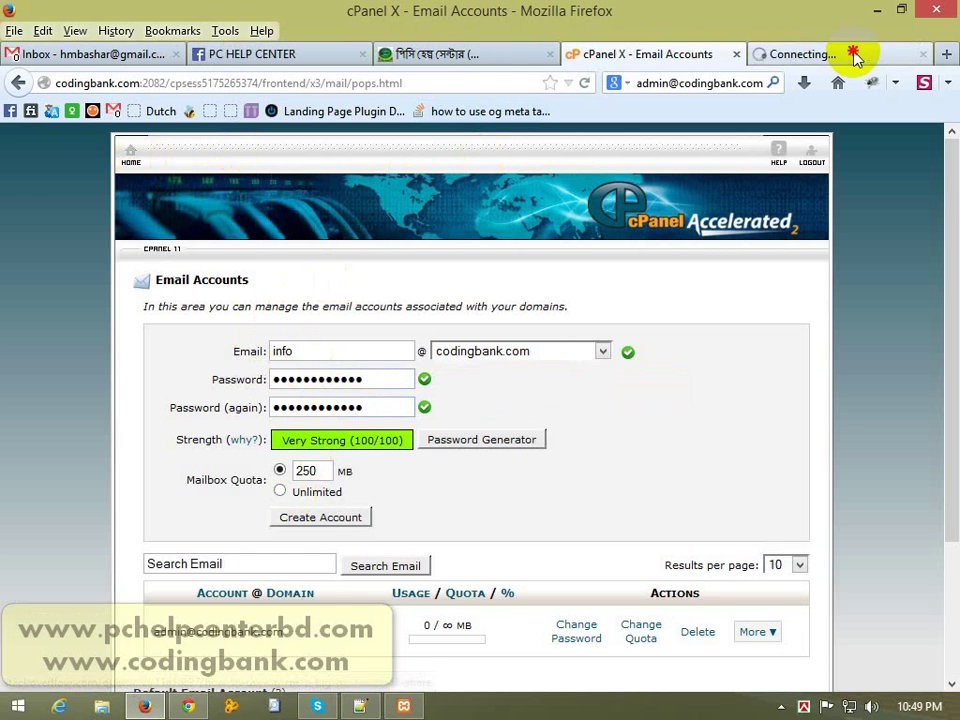
{"action": "left_click", "coordinate": [818, 57]}
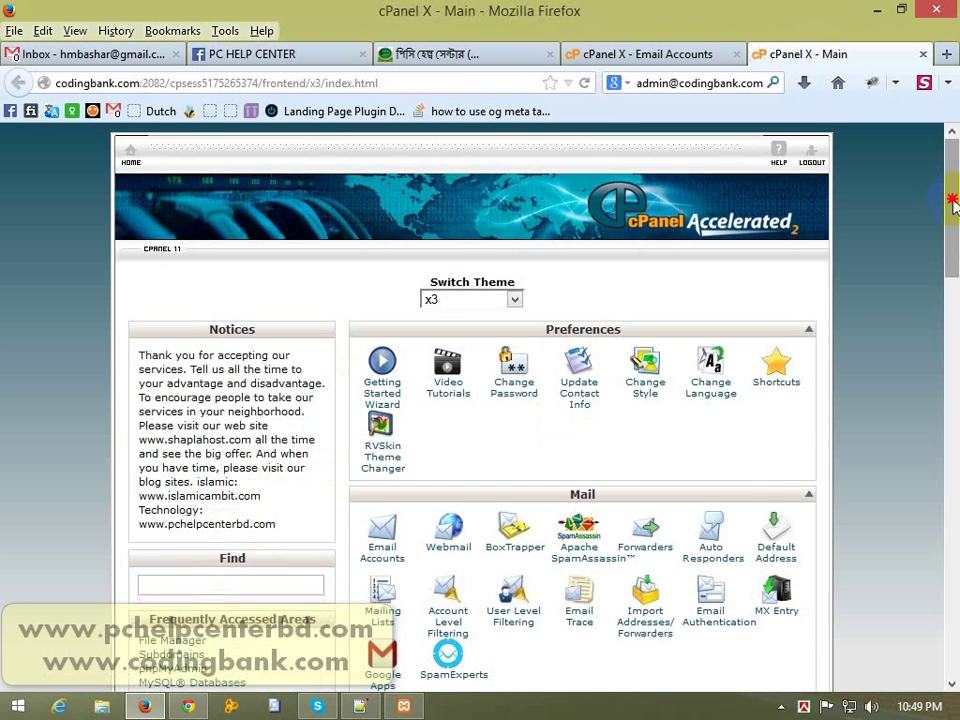
{"action": "left_click_drag", "start_coordinate": [954, 203], "coordinate": [943, 317]}
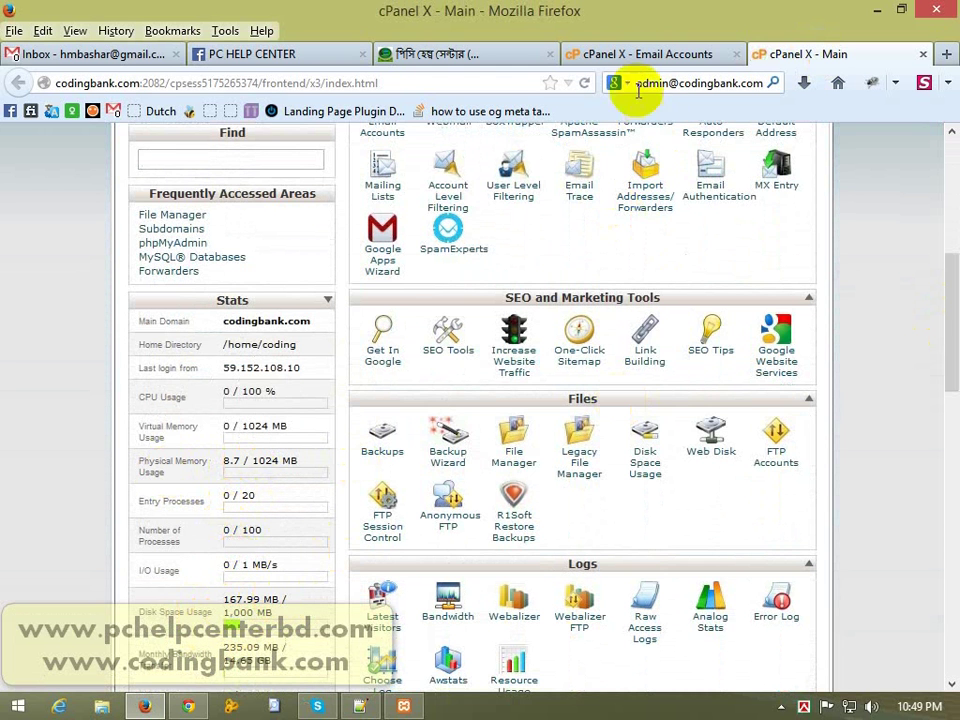
{"action": "left_click", "coordinate": [640, 58]}
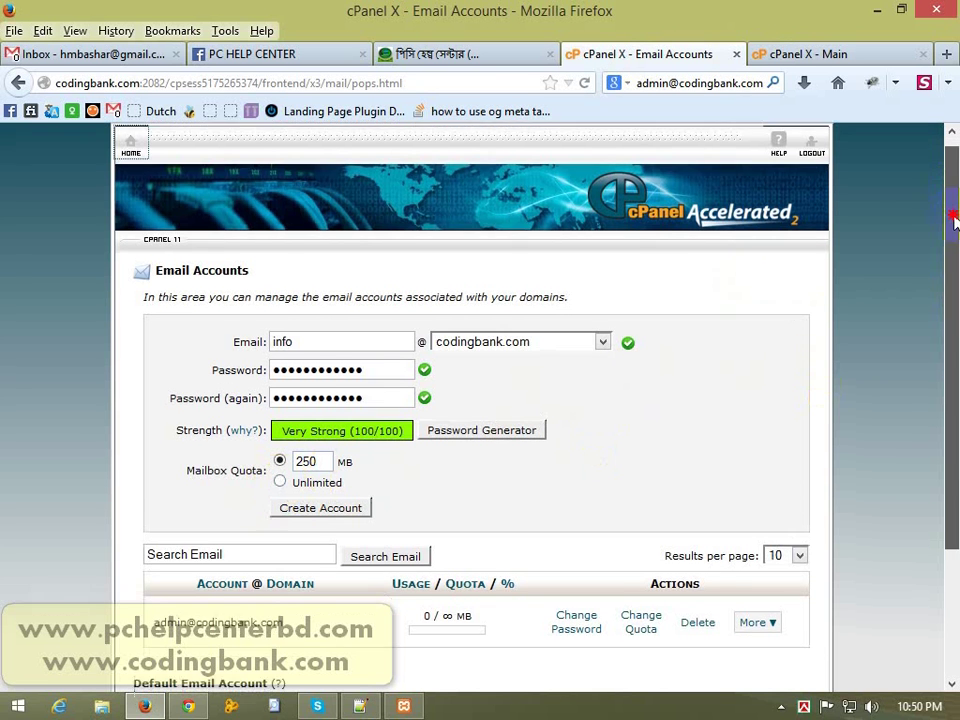
{"action": "left_click_drag", "start_coordinate": [953, 208], "coordinate": [953, 264]}
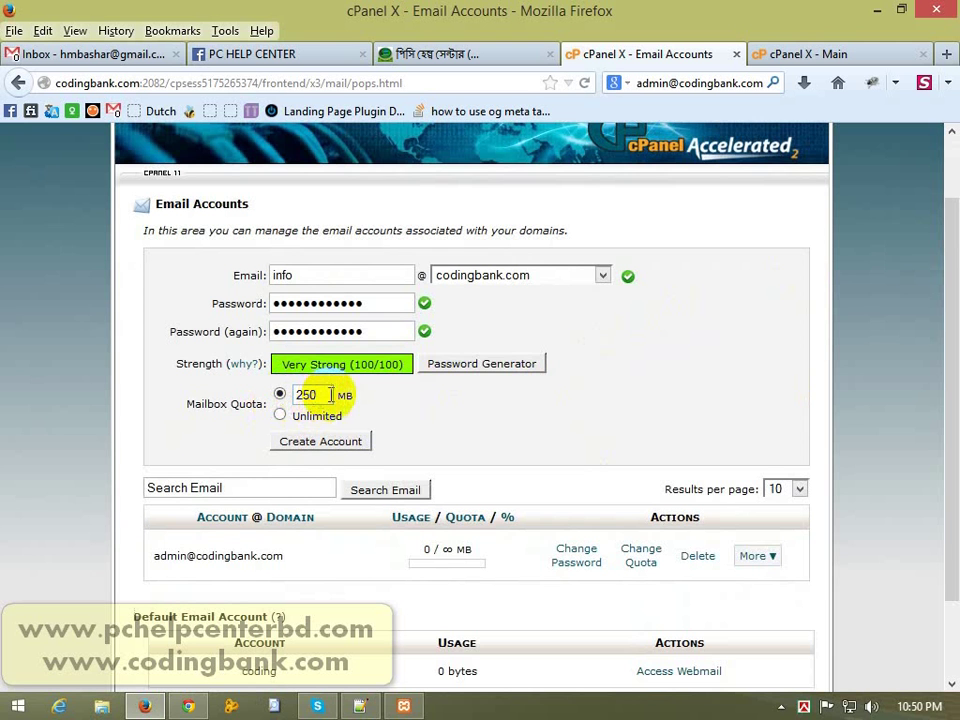
{"action": "left_click", "coordinate": [341, 451]}
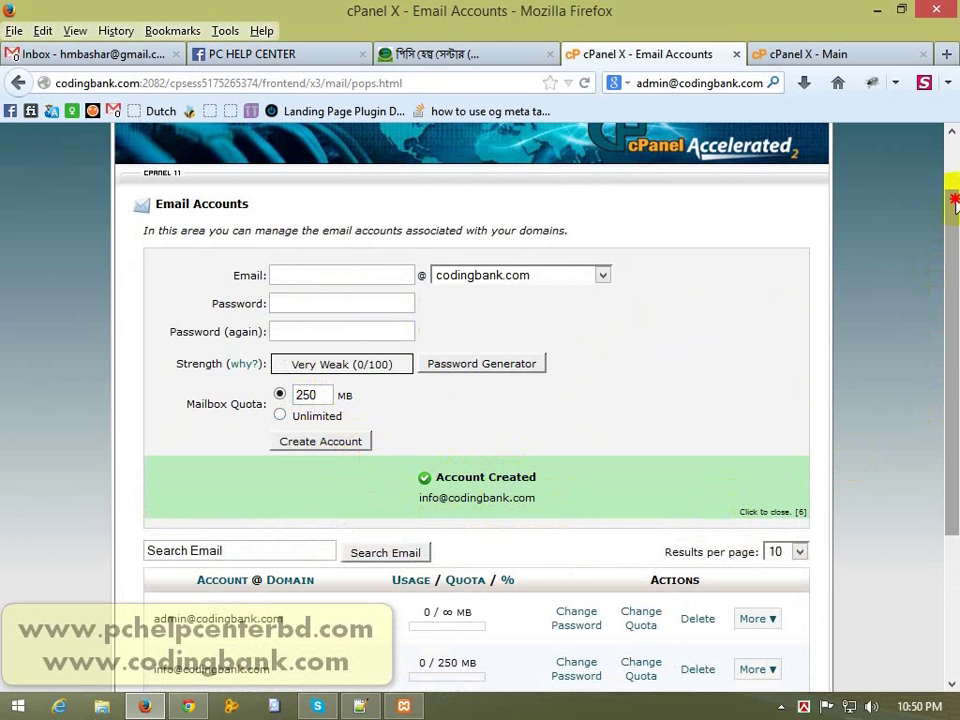
{"action": "left_click_drag", "start_coordinate": [954, 200], "coordinate": [821, 381]}
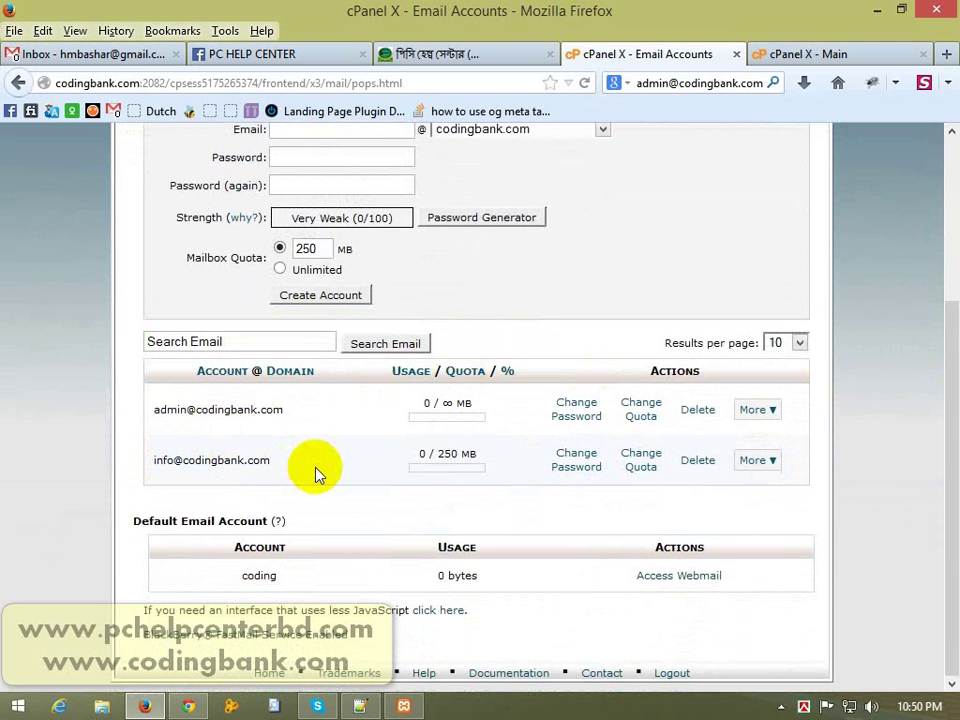
{"action": "left_click", "coordinate": [569, 463]}
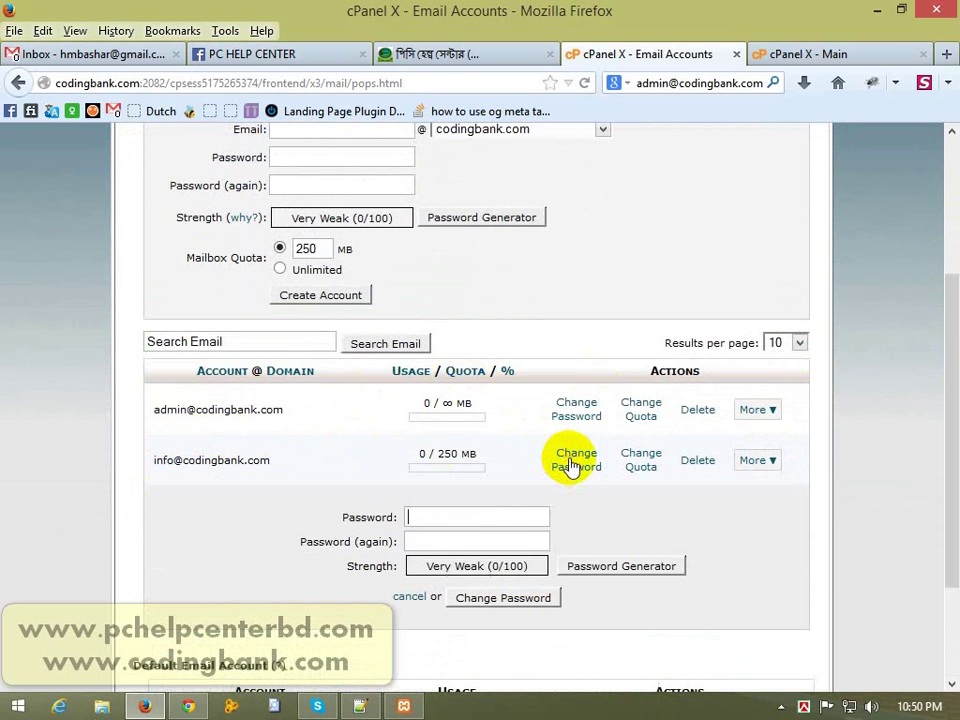
{"action": "left_click", "coordinate": [426, 516]}
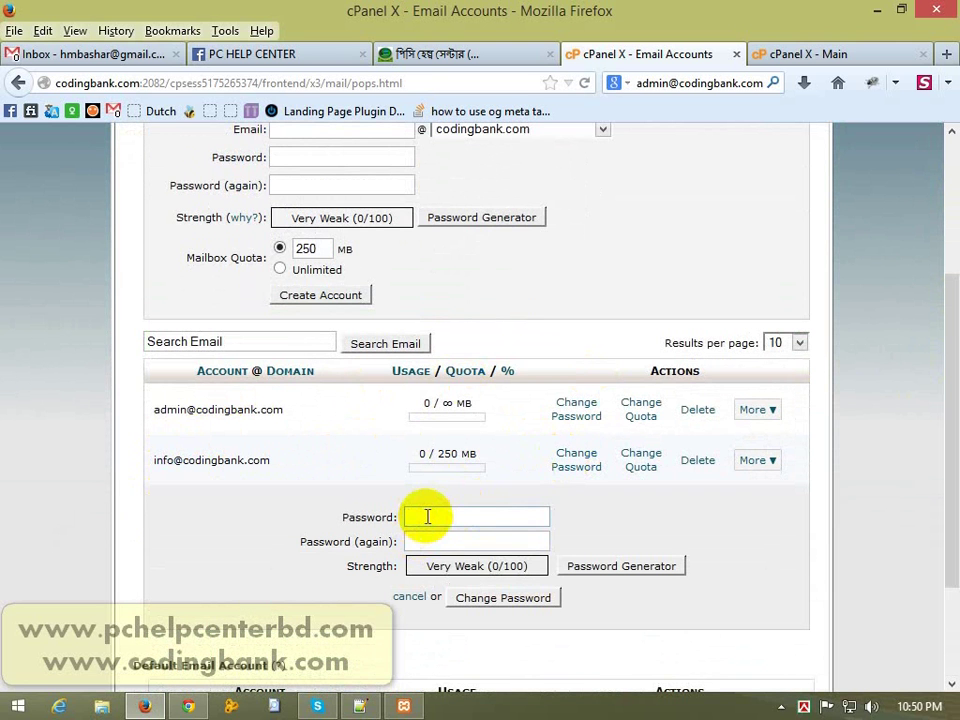
{"action": "left_click", "coordinate": [424, 542]}
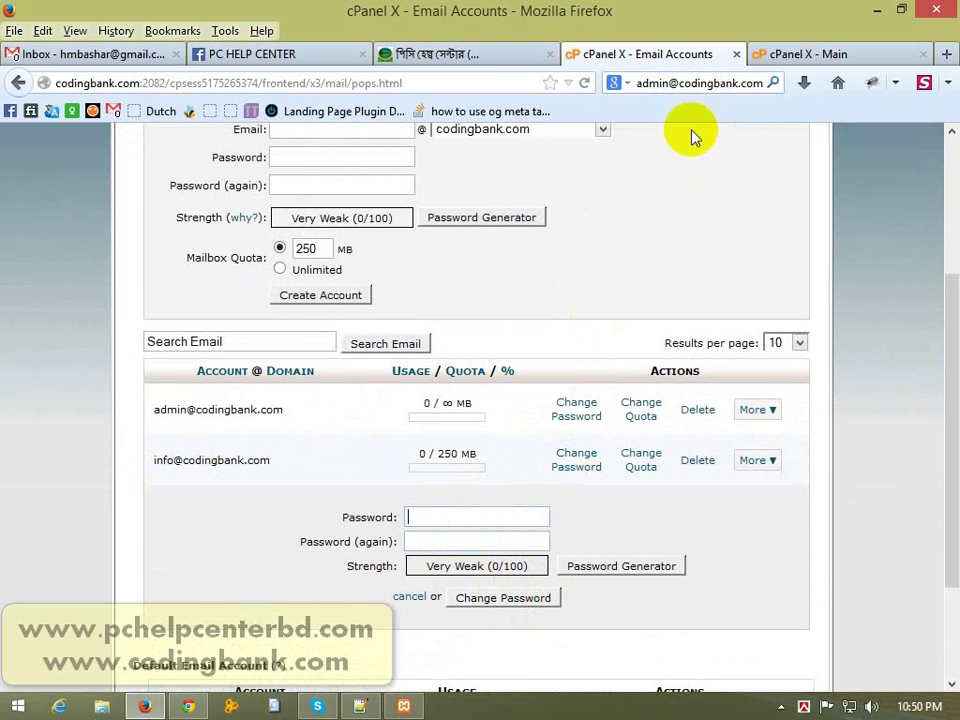
{"action": "left_click", "coordinate": [683, 82]}
{"action": "key", "text": "ctrl+v"}
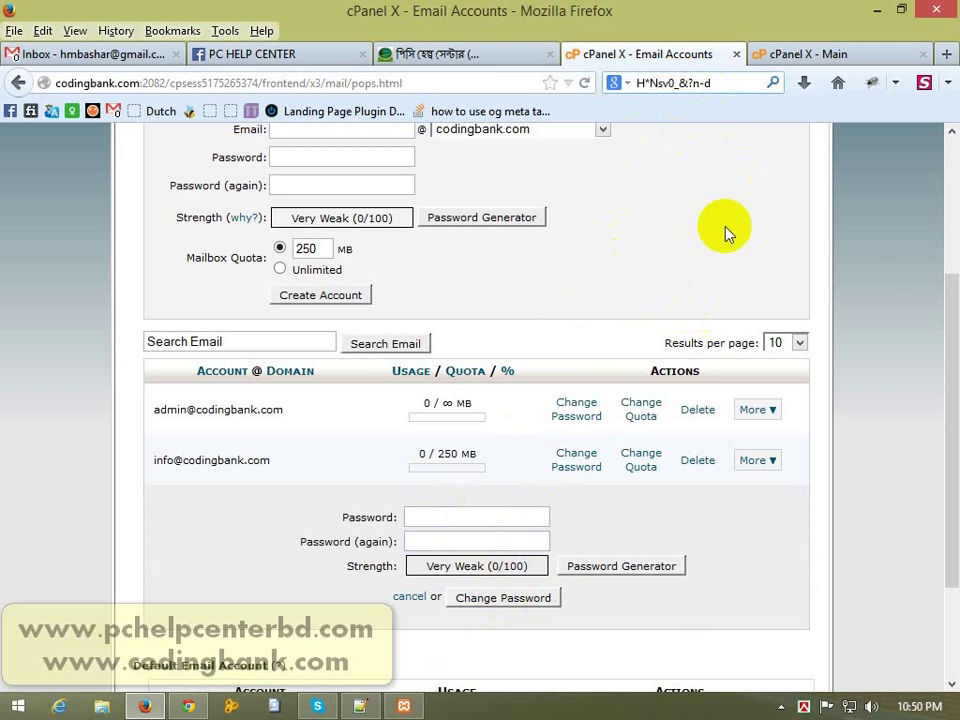
{"action": "left_click_drag", "start_coordinate": [943, 321], "coordinate": [943, 306]}
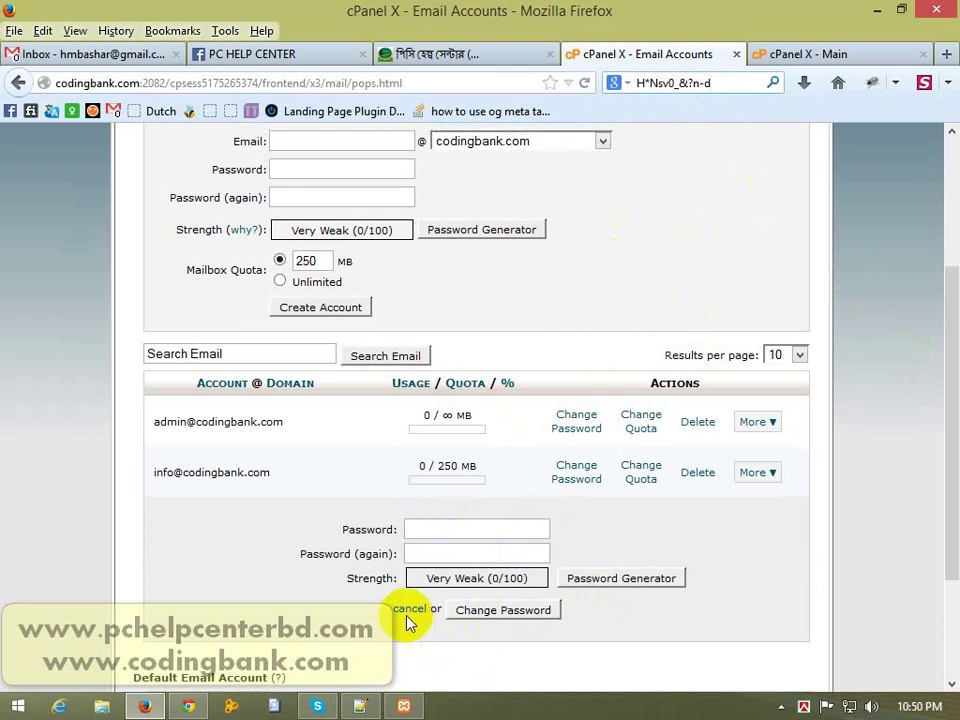
{"action": "left_click", "coordinate": [408, 612]}
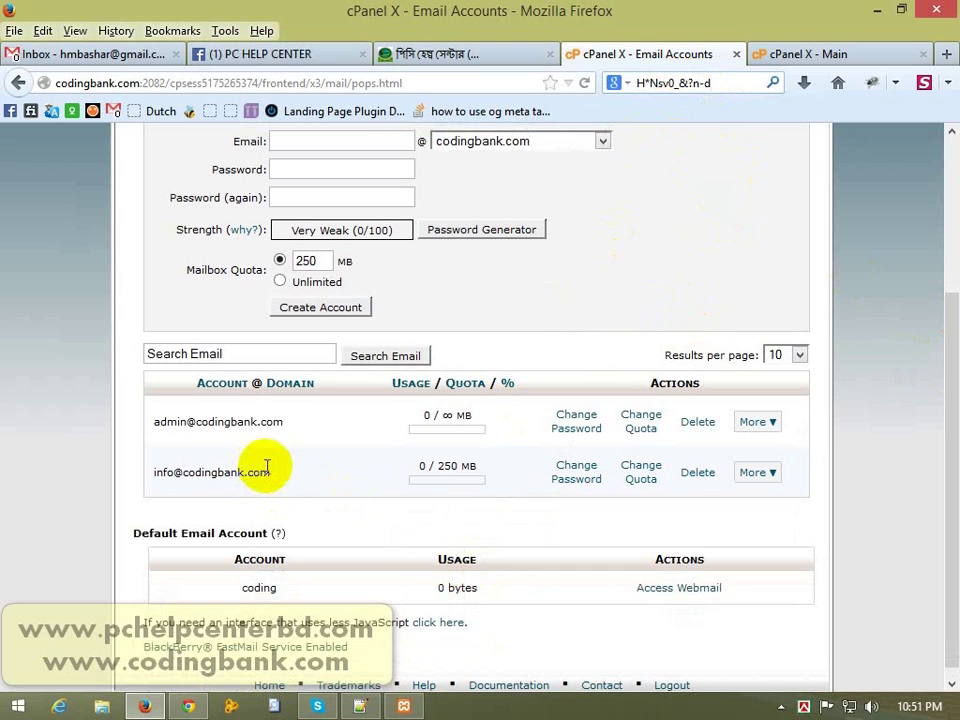
Step: Expand More on the info mailbox row to show Access Webmail and Configure Email Client
{"action": "double_click", "coordinate": [253, 472]}
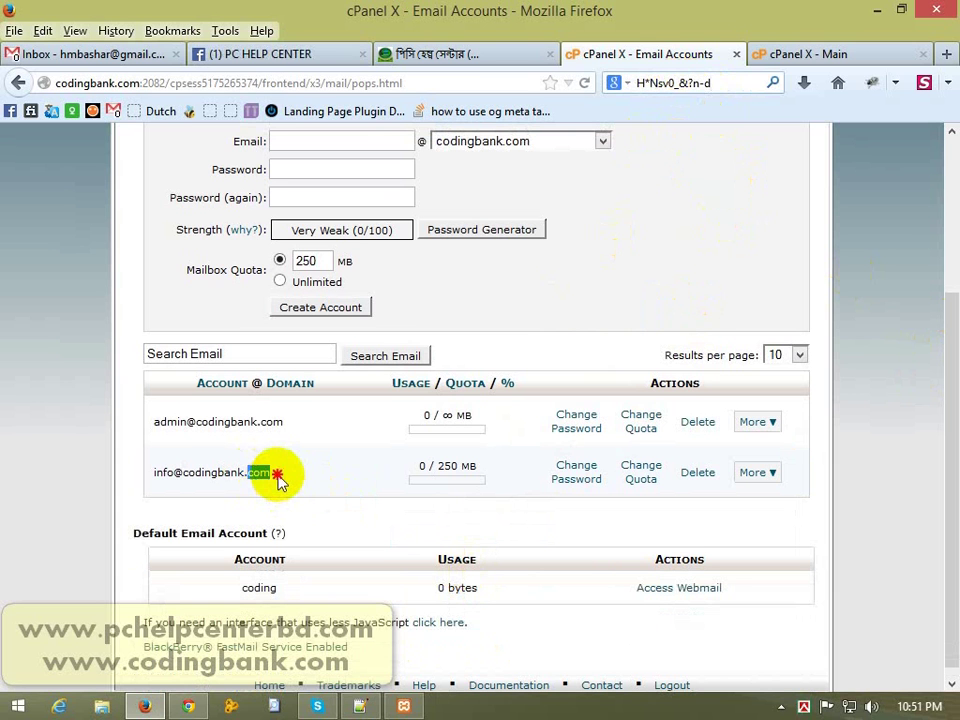
{"action": "left_click", "coordinate": [275, 481]}
{"action": "double_click", "coordinate": [210, 474]}
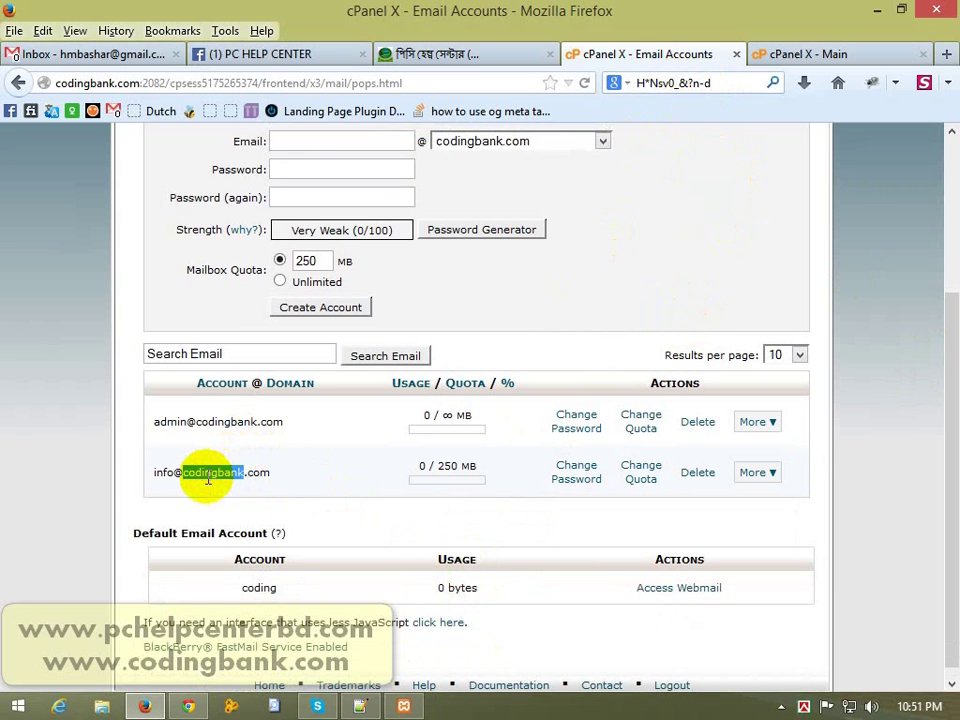
{"action": "left_click", "coordinate": [214, 490]}
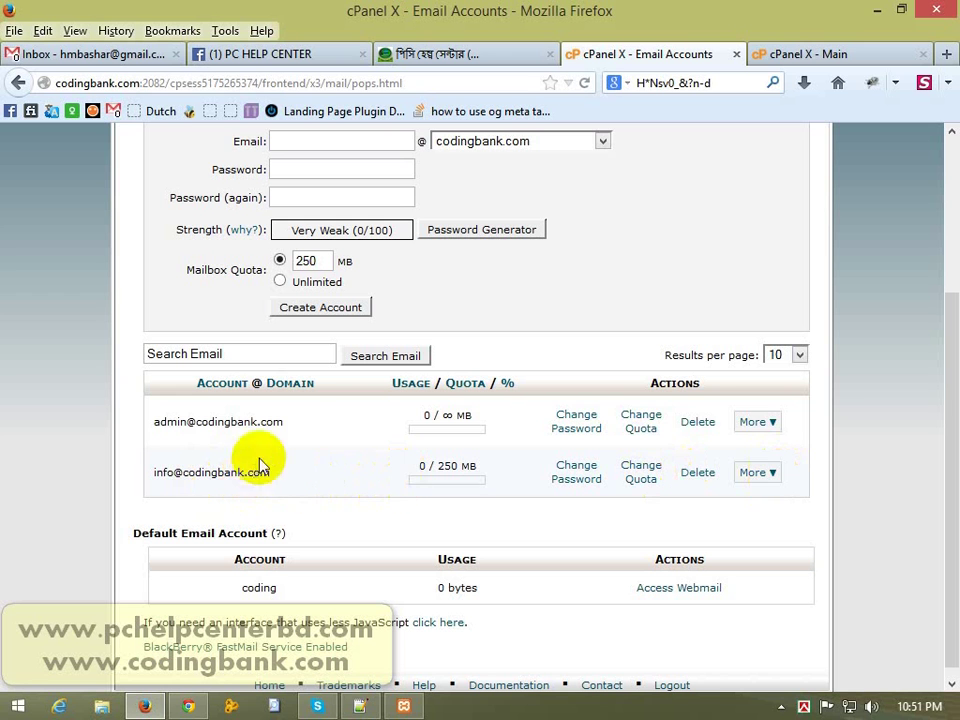
{"action": "left_click", "coordinate": [777, 482]}
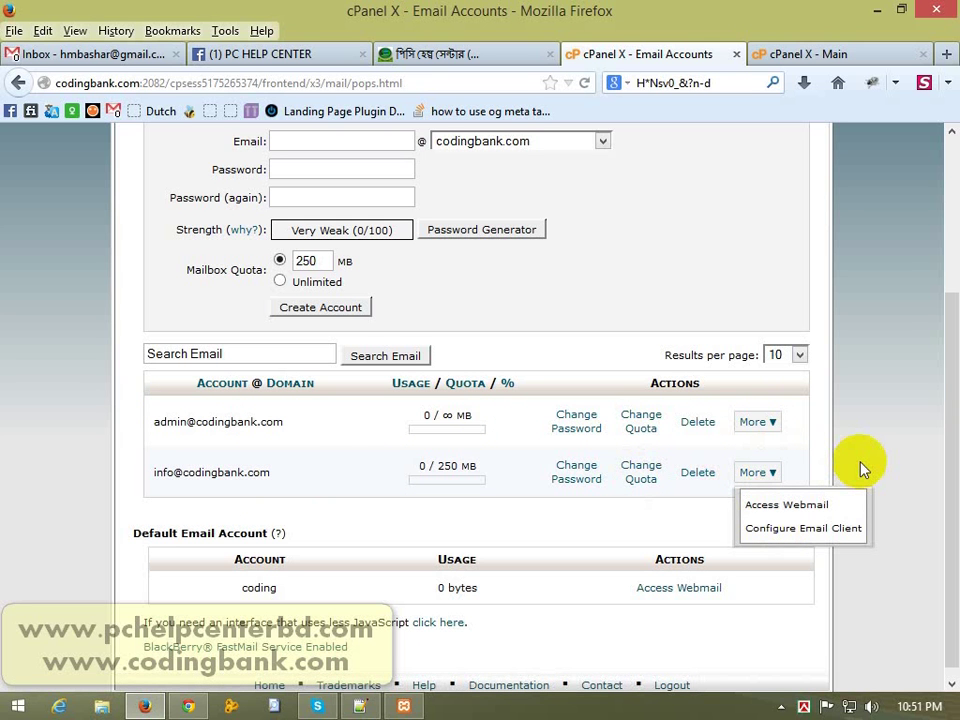
Step: Log in to webmail for the info mailbox using the copied account password
{"action": "left_click", "coordinate": [786, 502]}
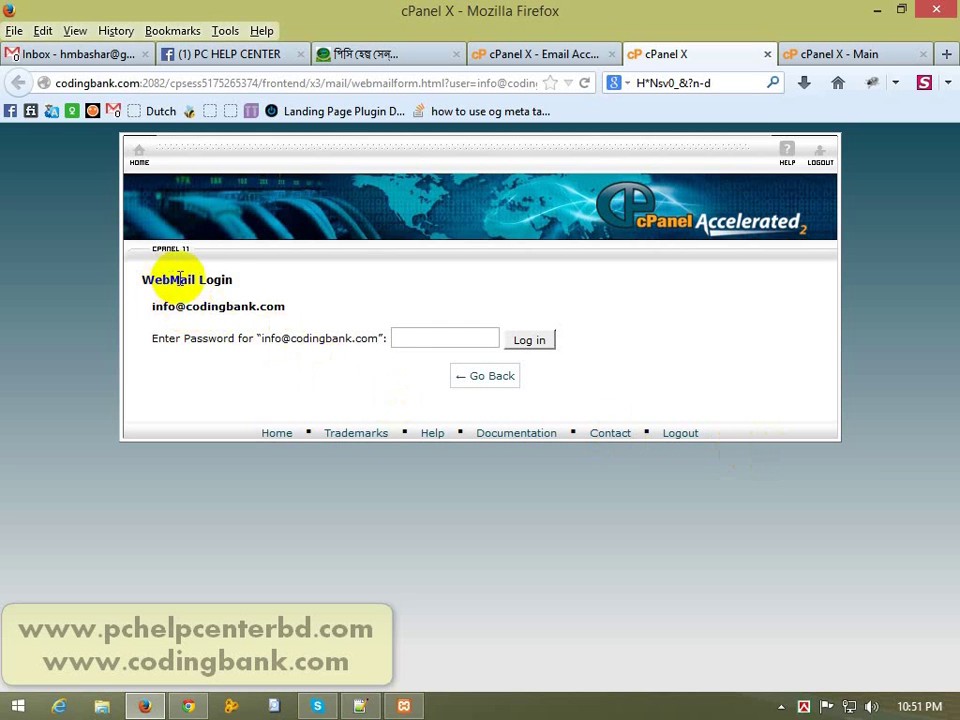
{"action": "left_click_drag", "start_coordinate": [153, 305], "coordinate": [279, 306]}
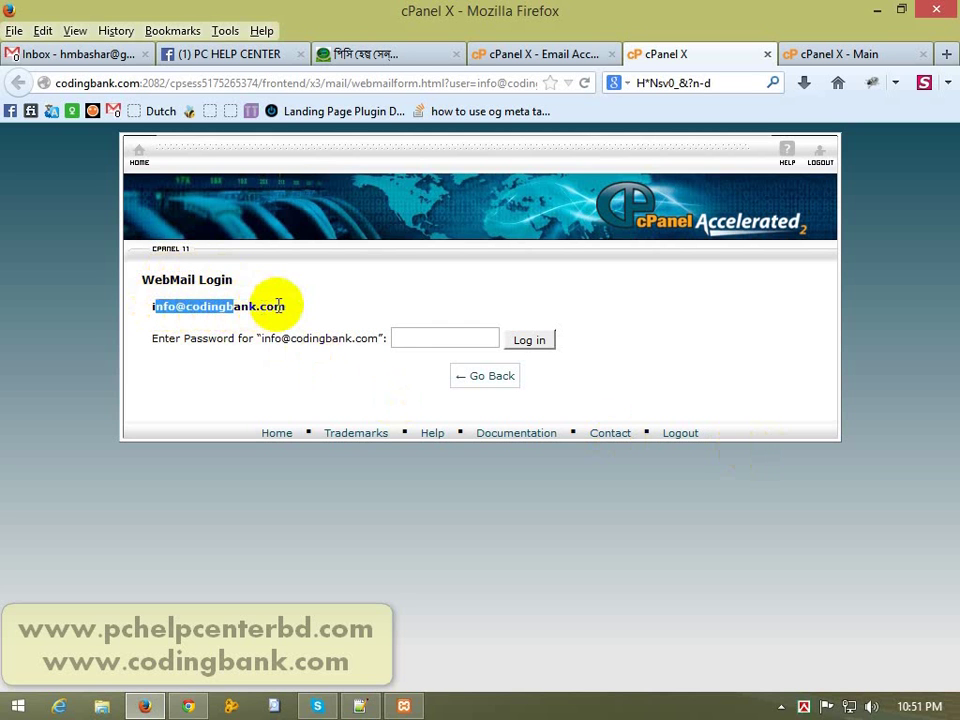
{"action": "left_click", "coordinate": [277, 306]}
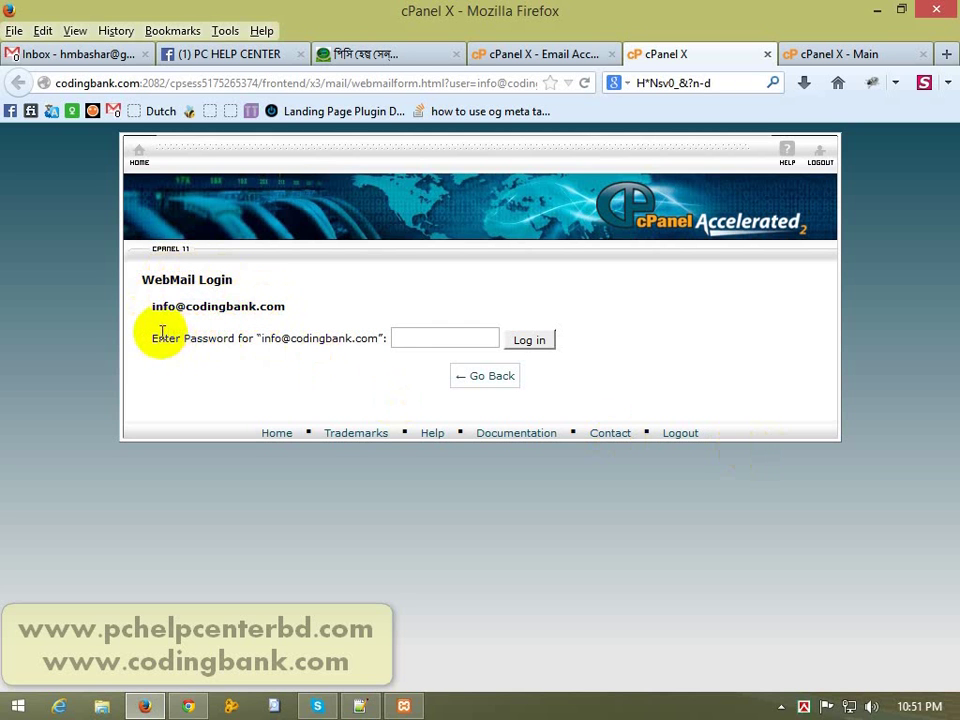
{"action": "left_click_drag", "start_coordinate": [176, 336], "coordinate": [269, 341]}
{"action": "left_click", "coordinate": [271, 341]}
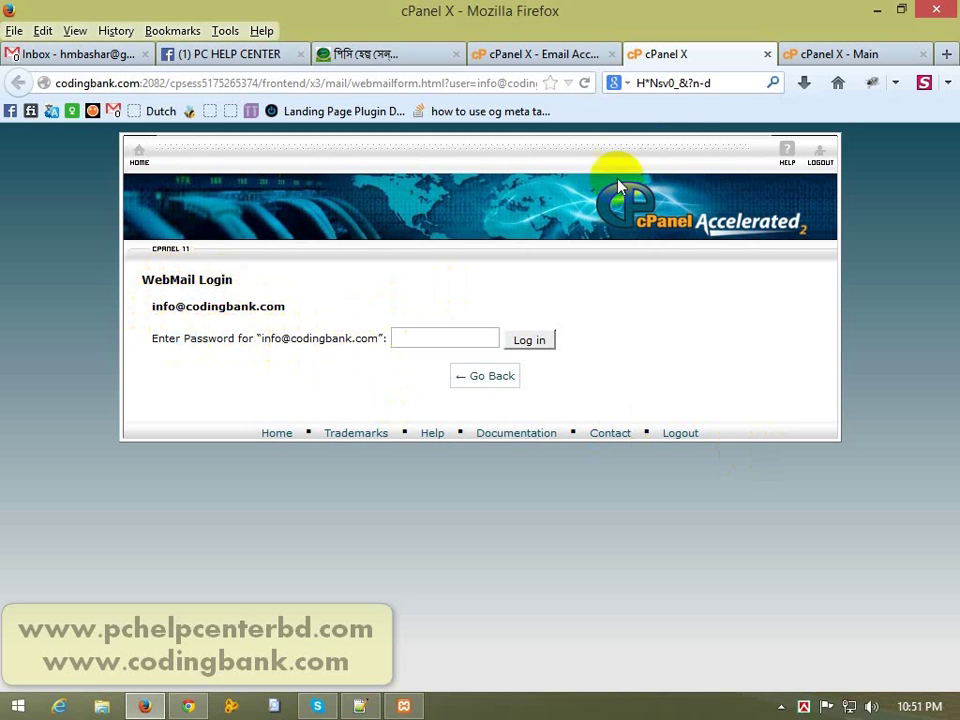
{"action": "left_click", "coordinate": [716, 82]}
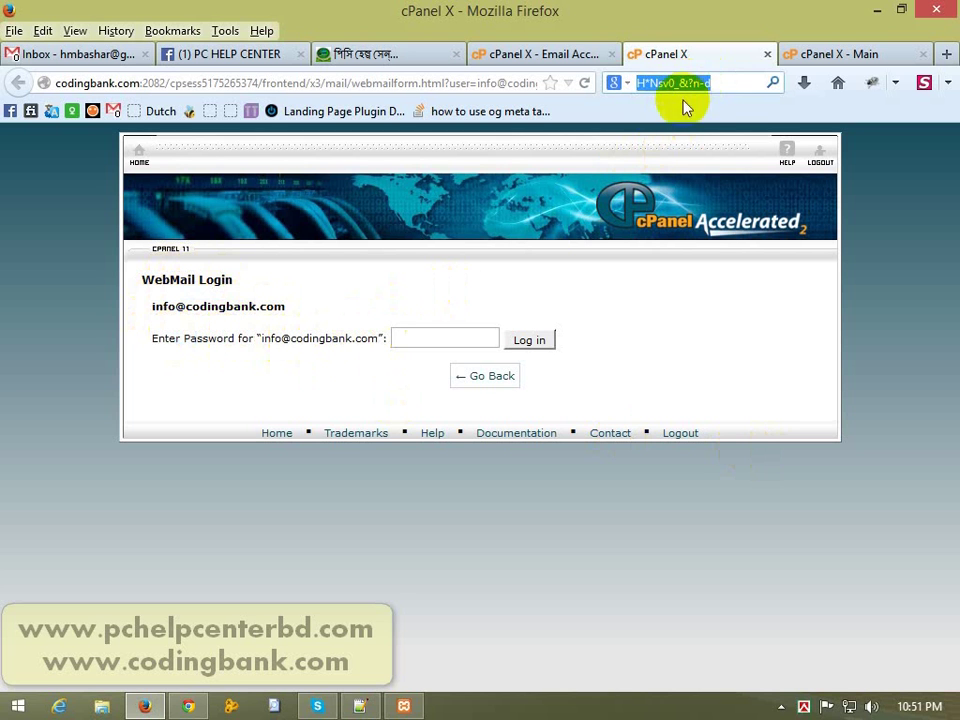
{"action": "left_click", "coordinate": [438, 332]}
{"action": "key", "text": "ctrl+v"}
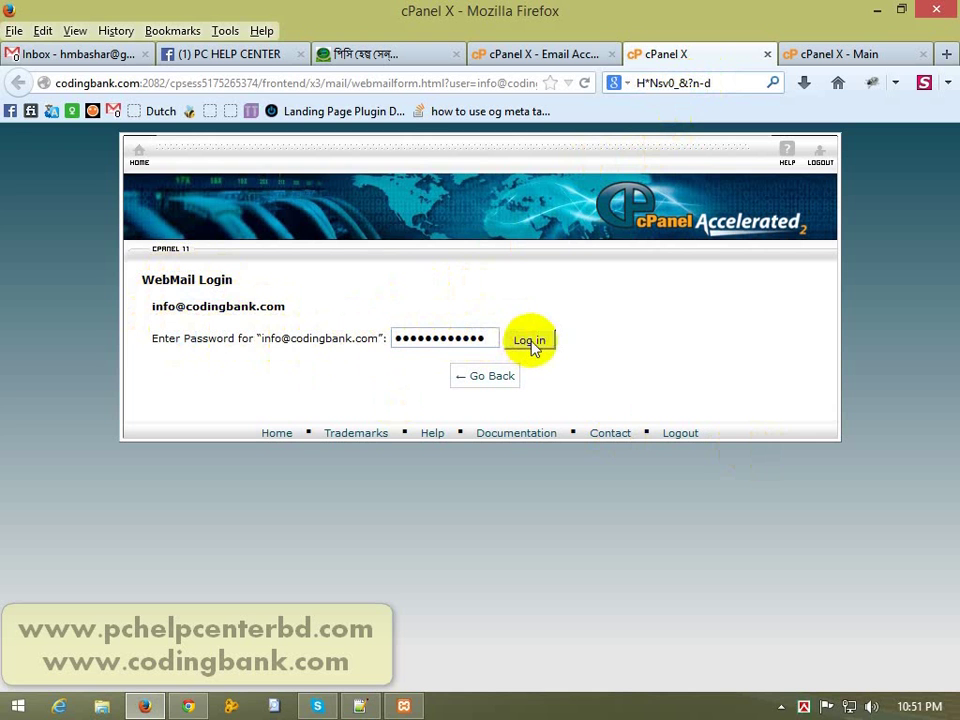
{"action": "left_click", "coordinate": [530, 342]}
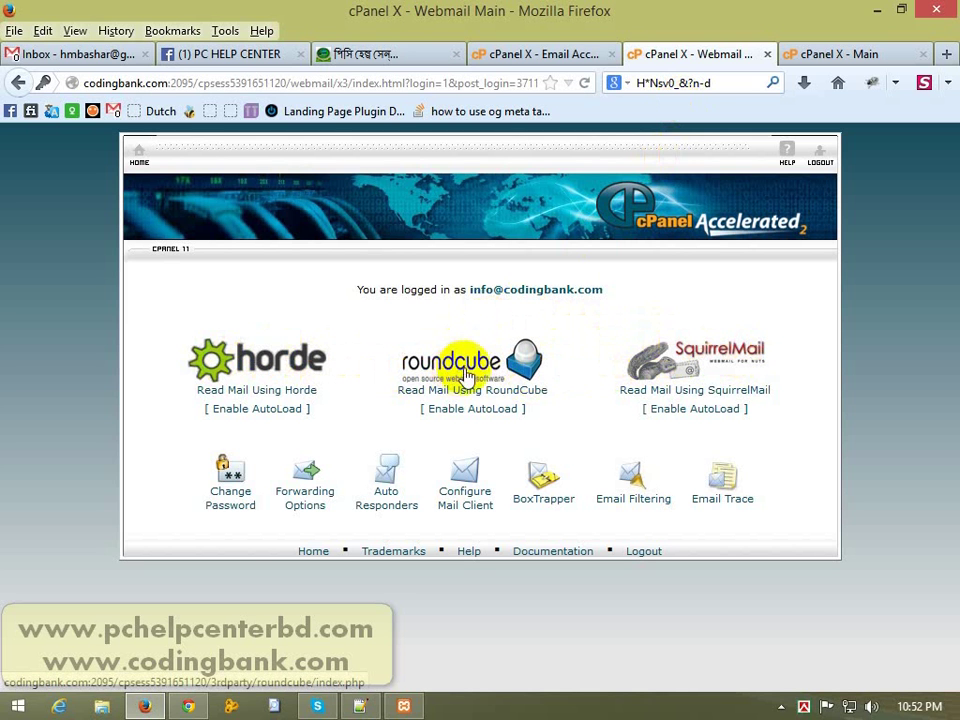
Step: In SquirrelMail, save full name Coding Bank and a two-line signature 'Admin' / 'Coding Bank'
{"action": "left_click", "coordinate": [716, 355]}
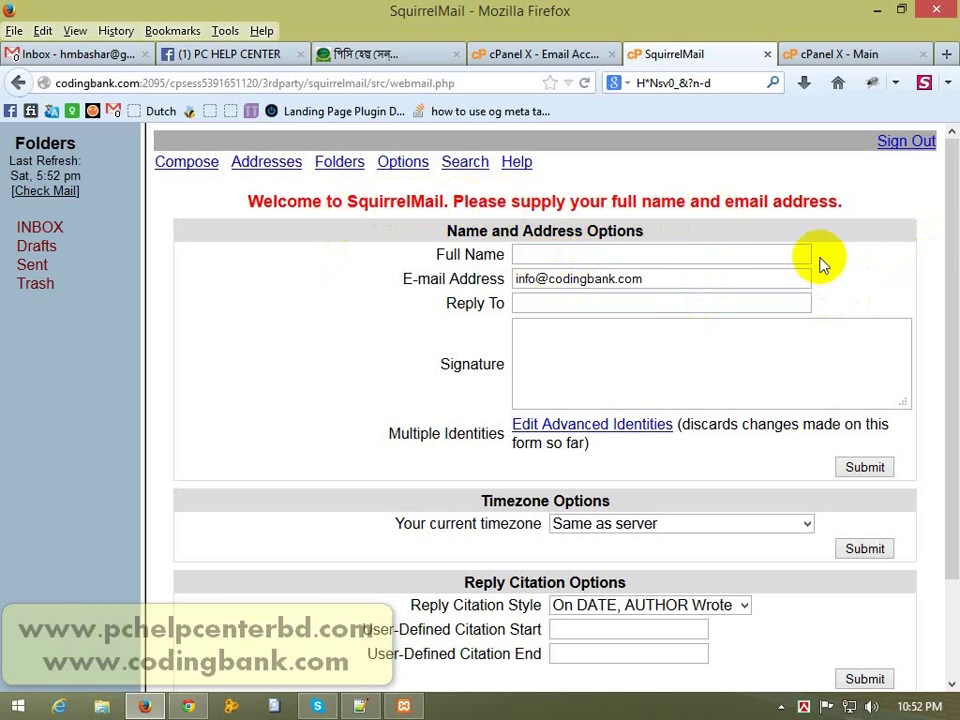
{"action": "left_click", "coordinate": [603, 258]}
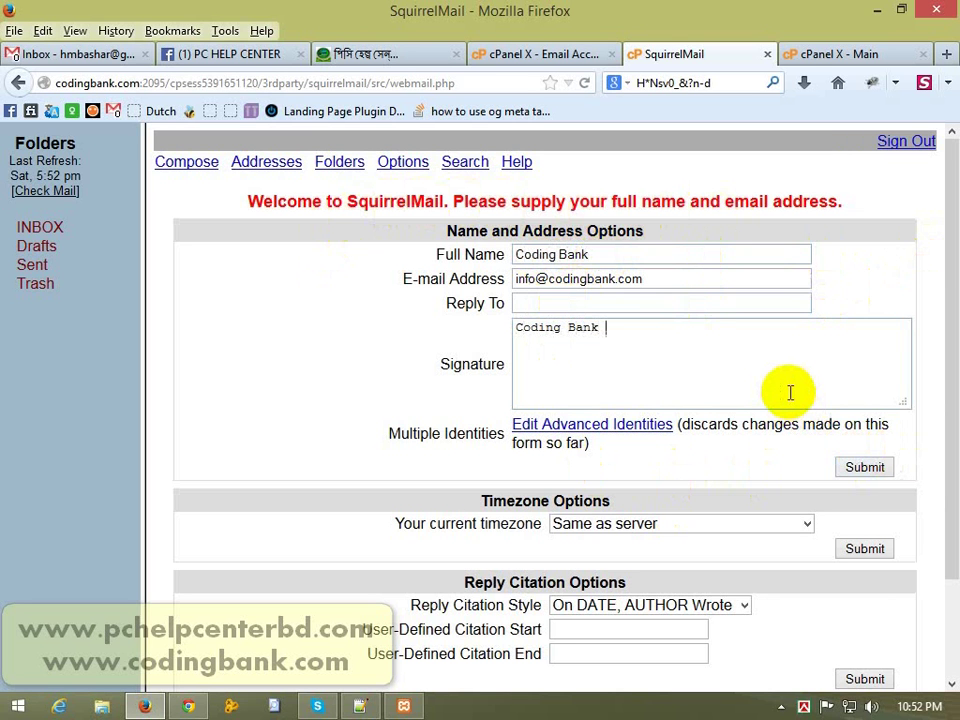
{"action": "key", "text": "Return"}
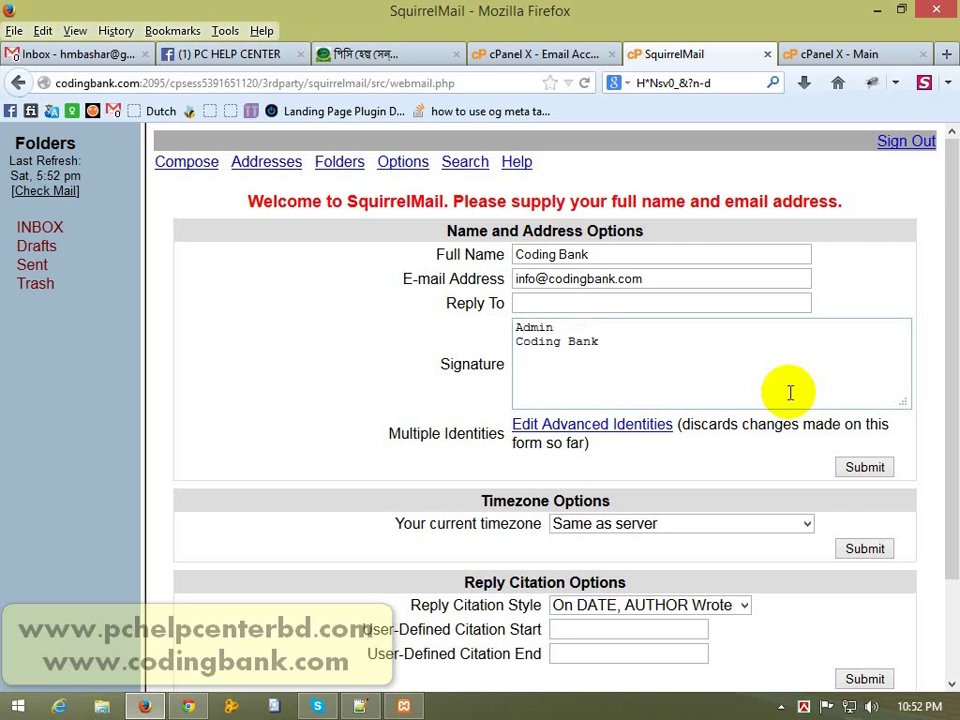
{"action": "left_click", "coordinate": [866, 467]}
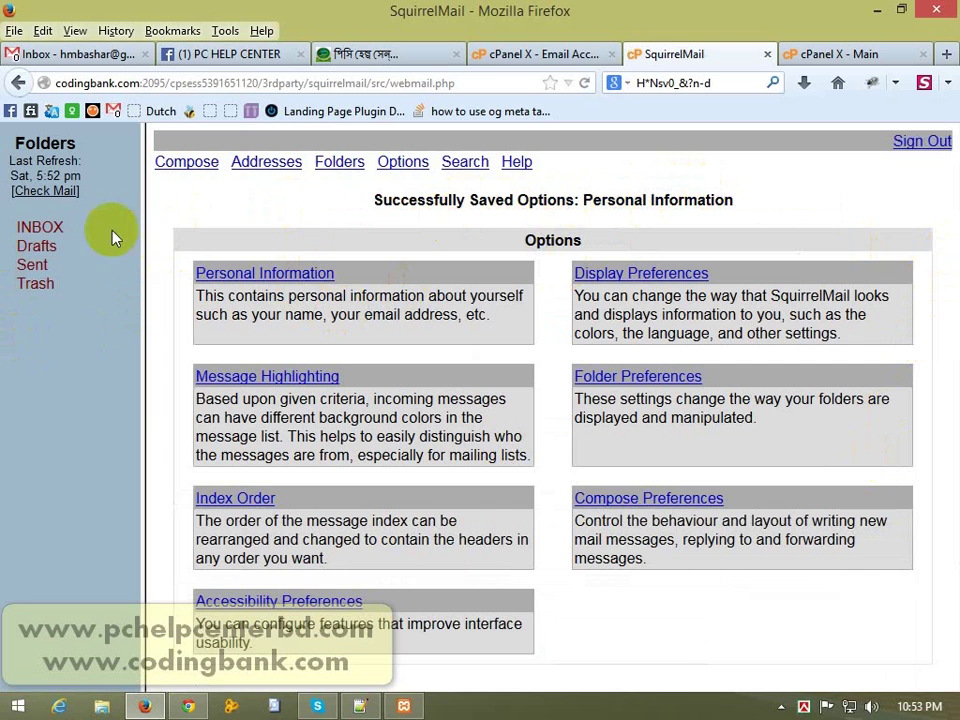
Step: View the empty SquirrelMail INBOX, then go back to the options form
{"action": "left_click", "coordinate": [30, 237]}
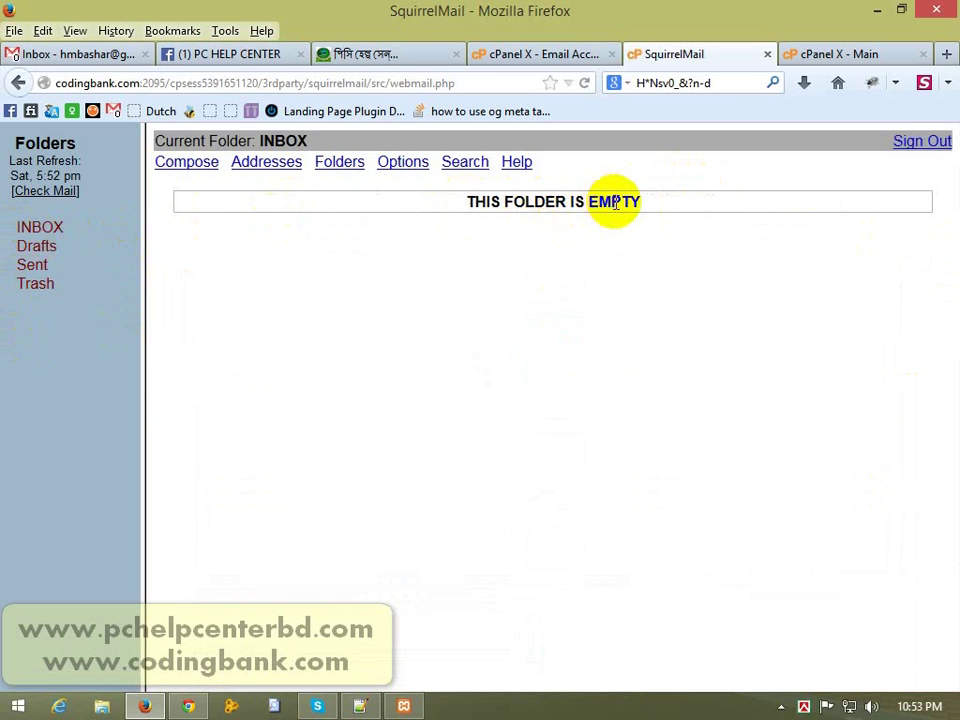
{"action": "left_click", "coordinate": [20, 83]}
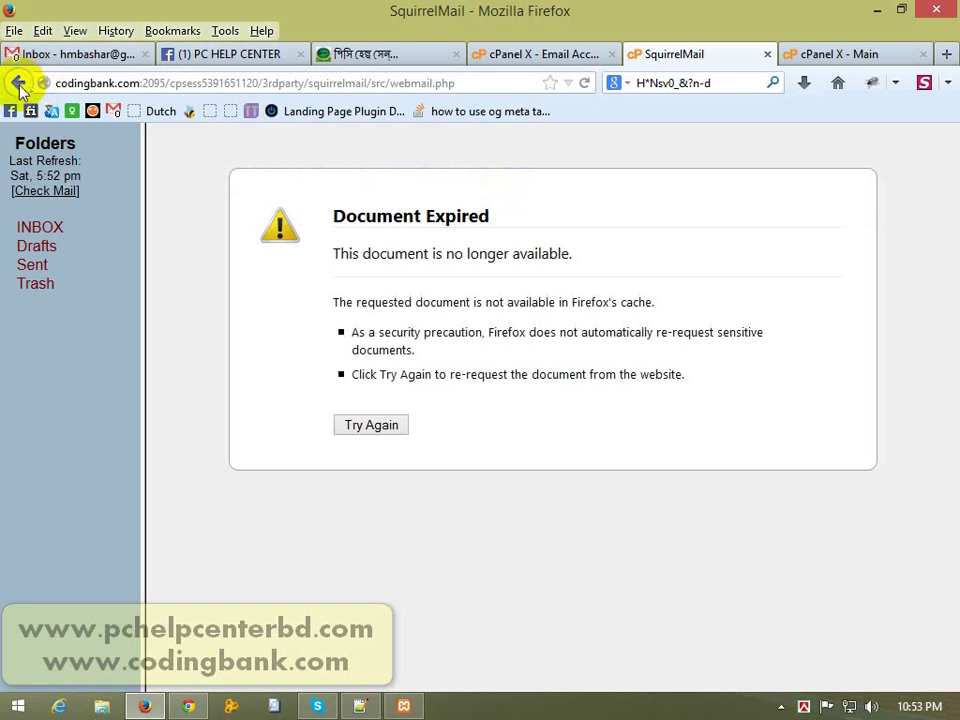
{"action": "left_click", "coordinate": [20, 84]}
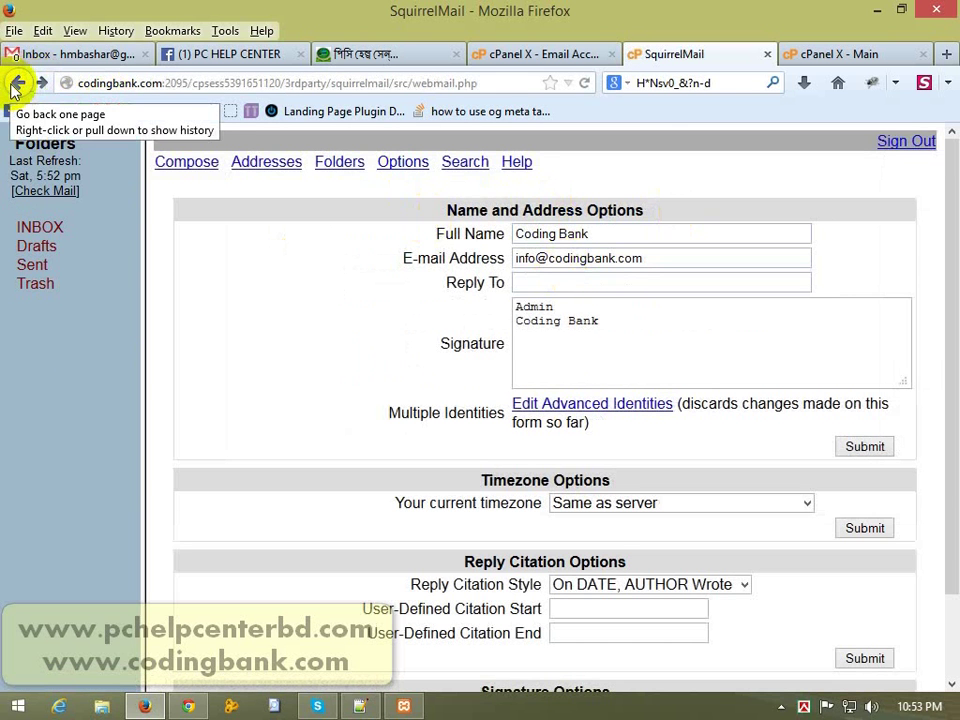
Step: Keep the timezone as Same as server and return to the Webmail Main page
{"action": "left_click", "coordinate": [618, 504]}
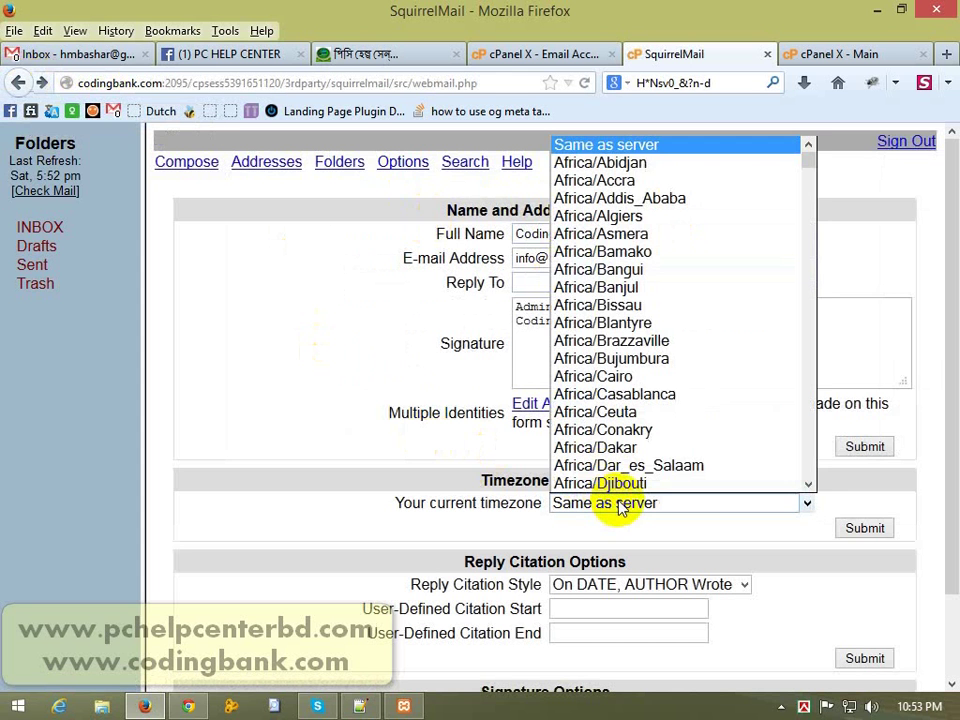
{"action": "left_click", "coordinate": [620, 505]}
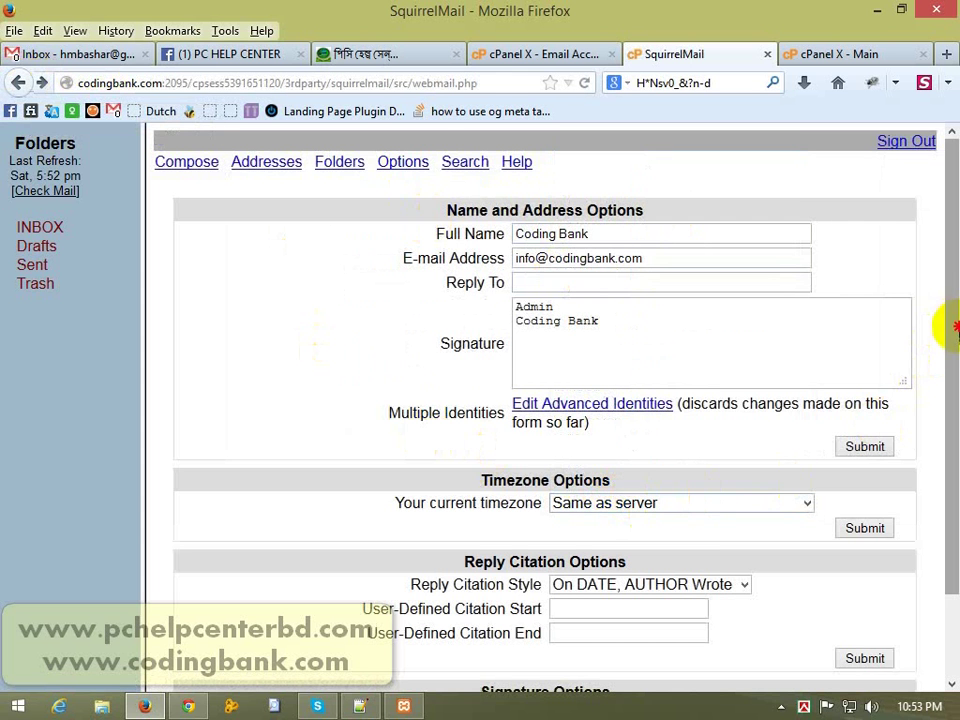
{"action": "scroll", "coordinate": [950, 428], "scroll_direction": "down", "scroll_amount": 1}
{"action": "scroll", "coordinate": [945, 428], "scroll_direction": "down", "scroll_amount": 1}
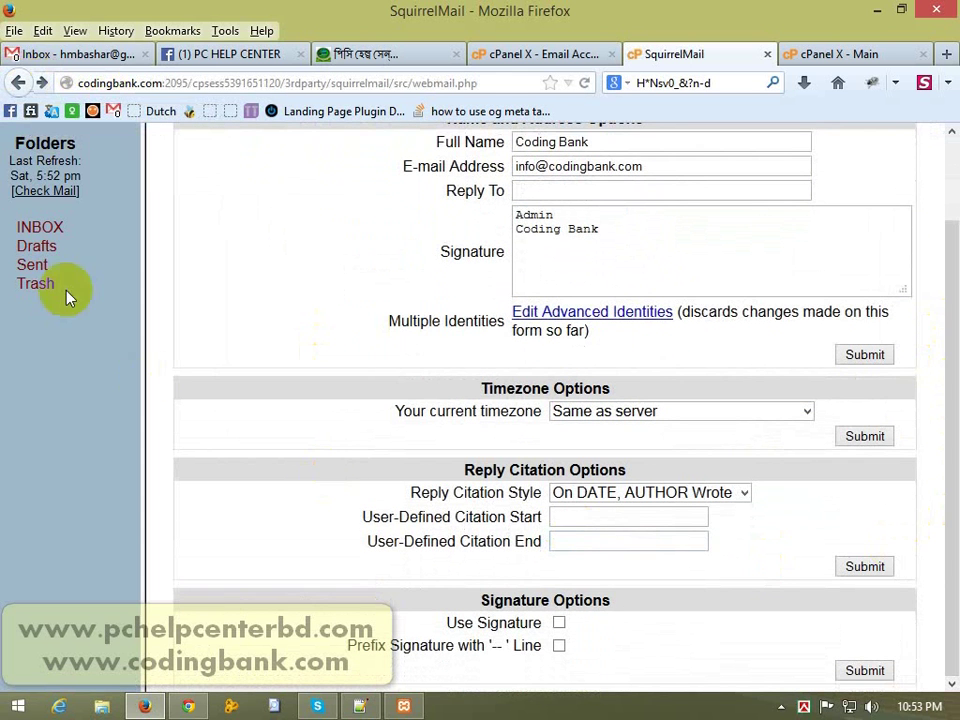
{"action": "left_click", "coordinate": [19, 83]}
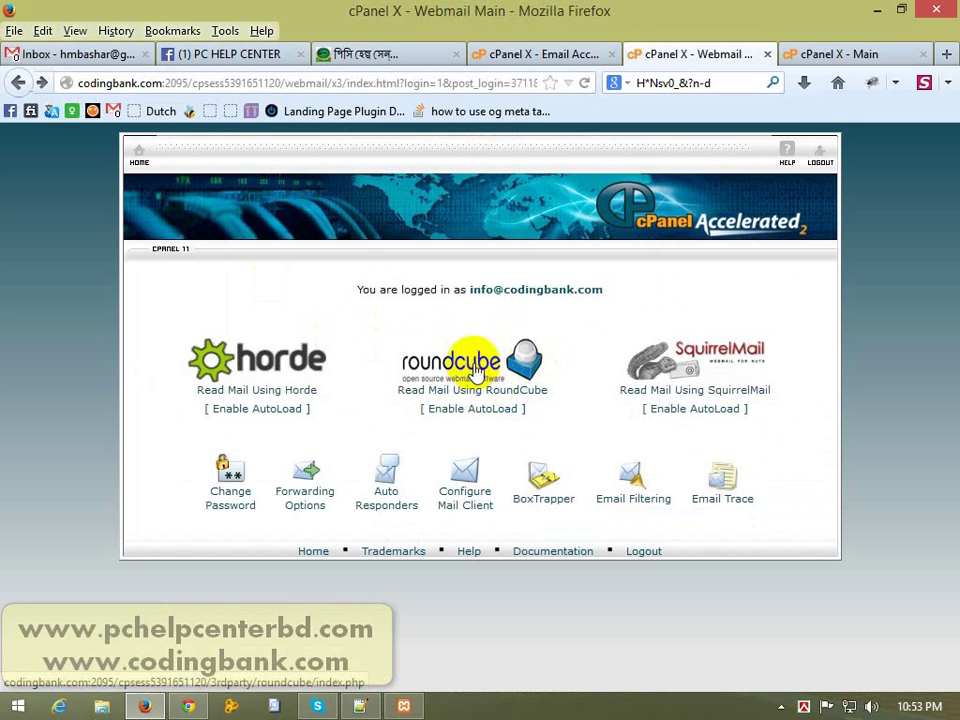
Step: Open Roundcube, refresh the empty Inbox, and start a new message from the info mailbox
{"action": "left_click", "coordinate": [476, 370]}
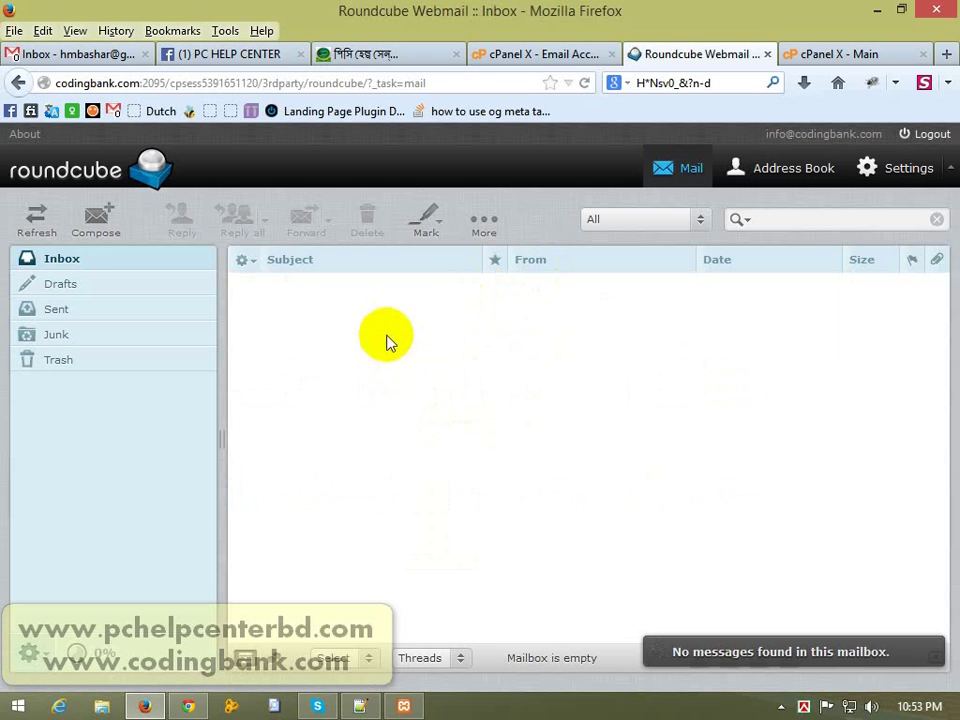
{"action": "left_click", "coordinate": [71, 259]}
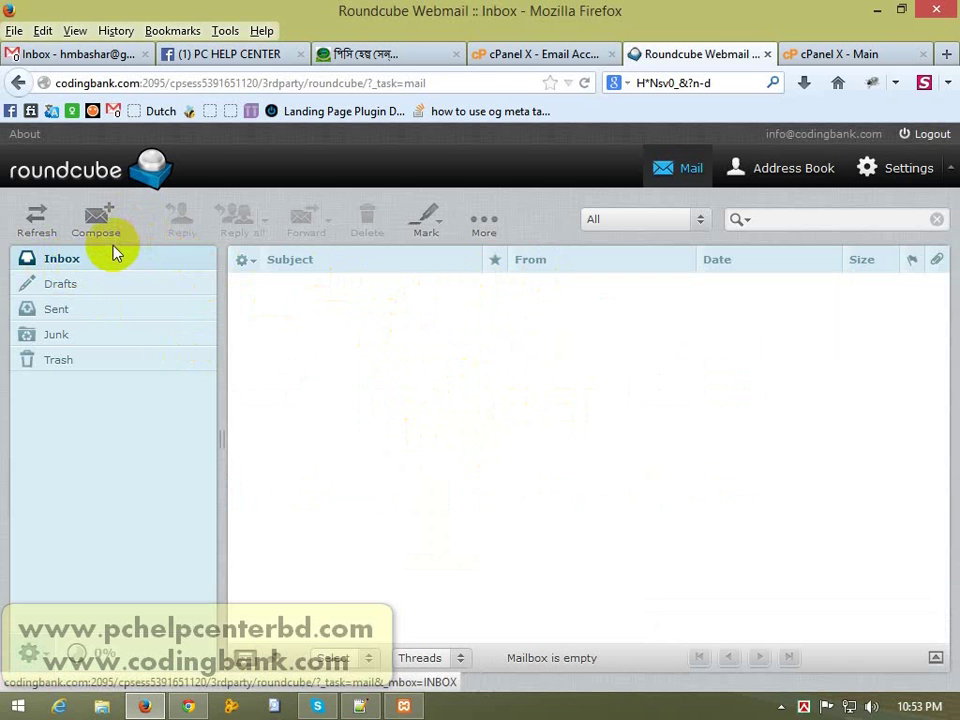
{"action": "left_click", "coordinate": [96, 214]}
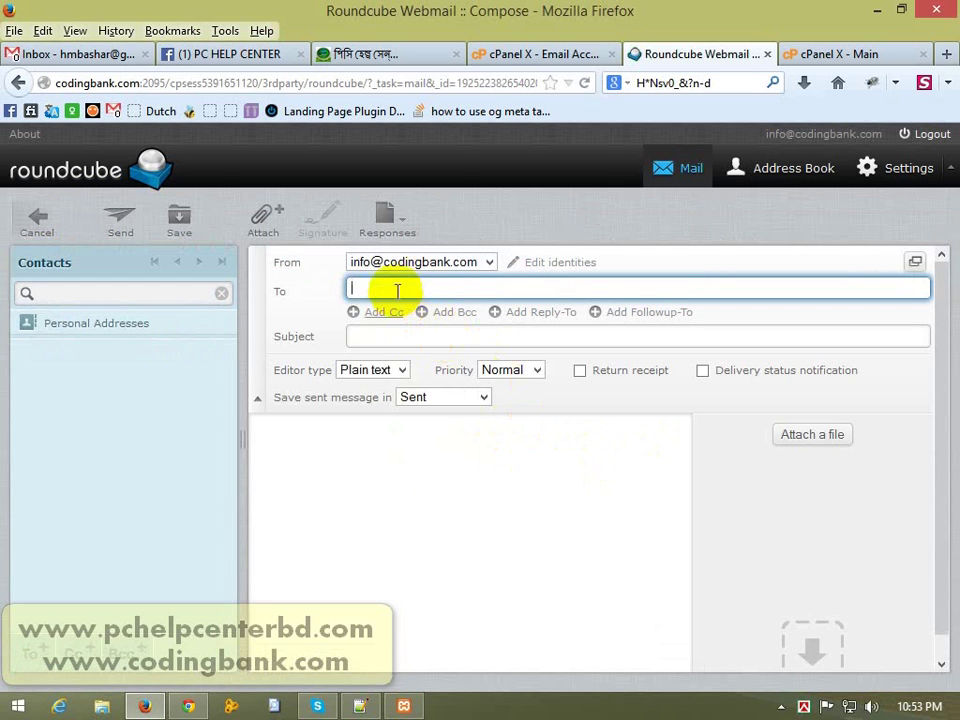
Step: Address the draft to the Gmail account with subject and body 'Test mail', then browse for an attachment
{"action": "left_click", "coordinate": [439, 261]}
{"action": "left_click", "coordinate": [383, 290]}
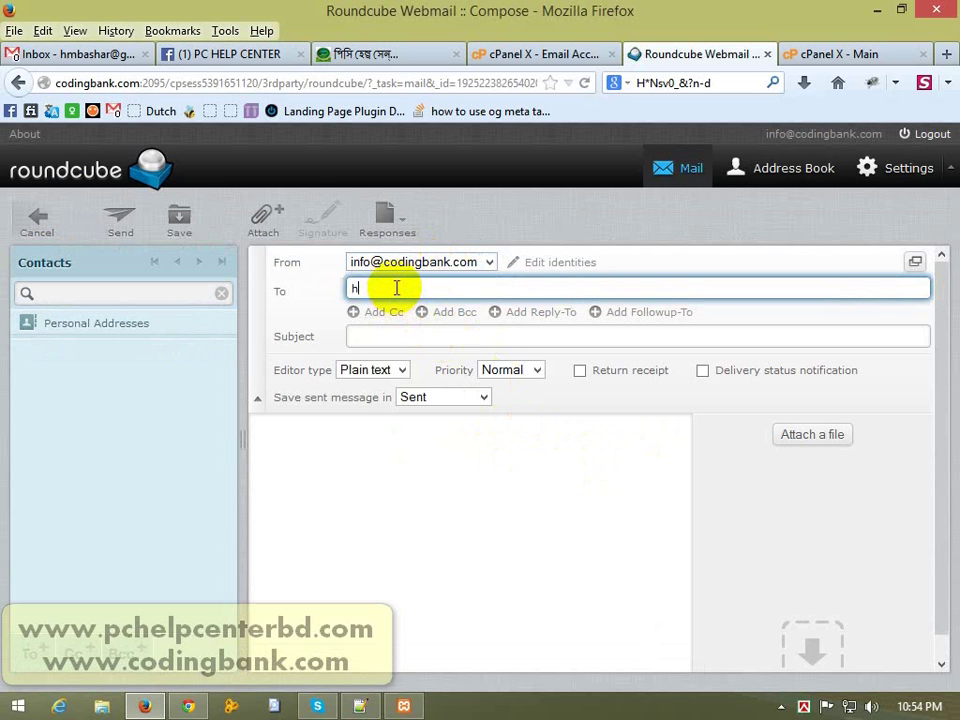
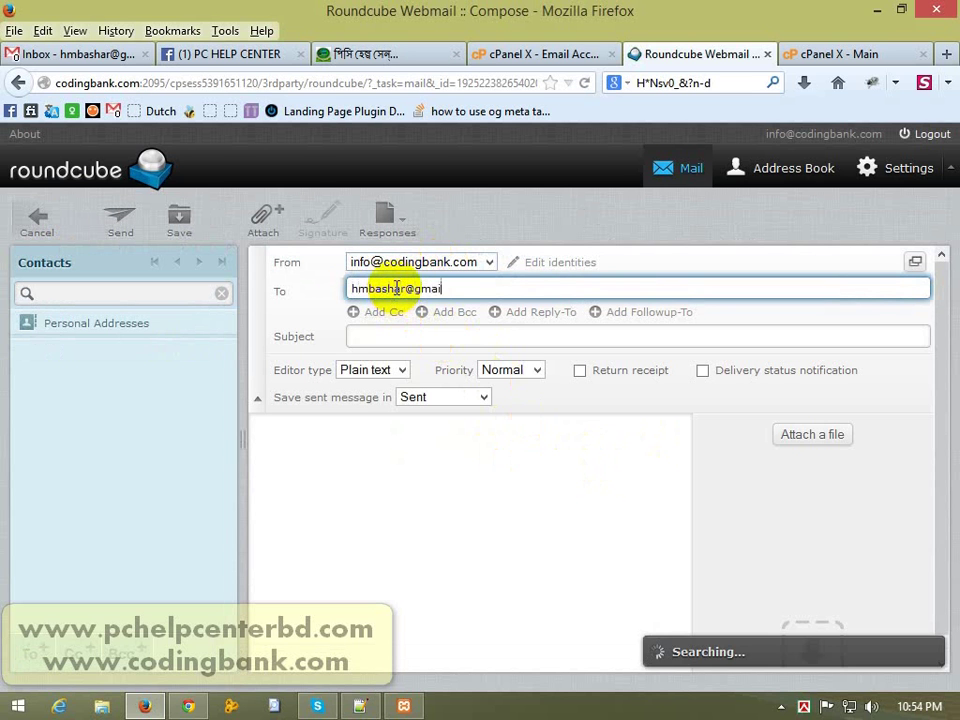
{"action": "key", "text": "Tab"}
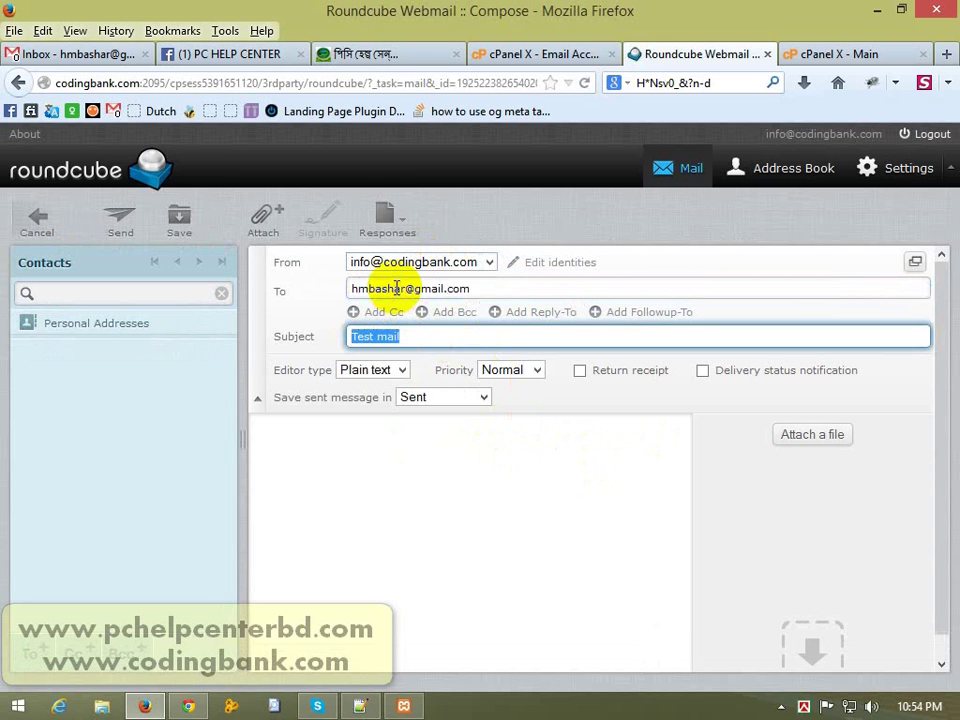
{"action": "left_click", "coordinate": [312, 512]}
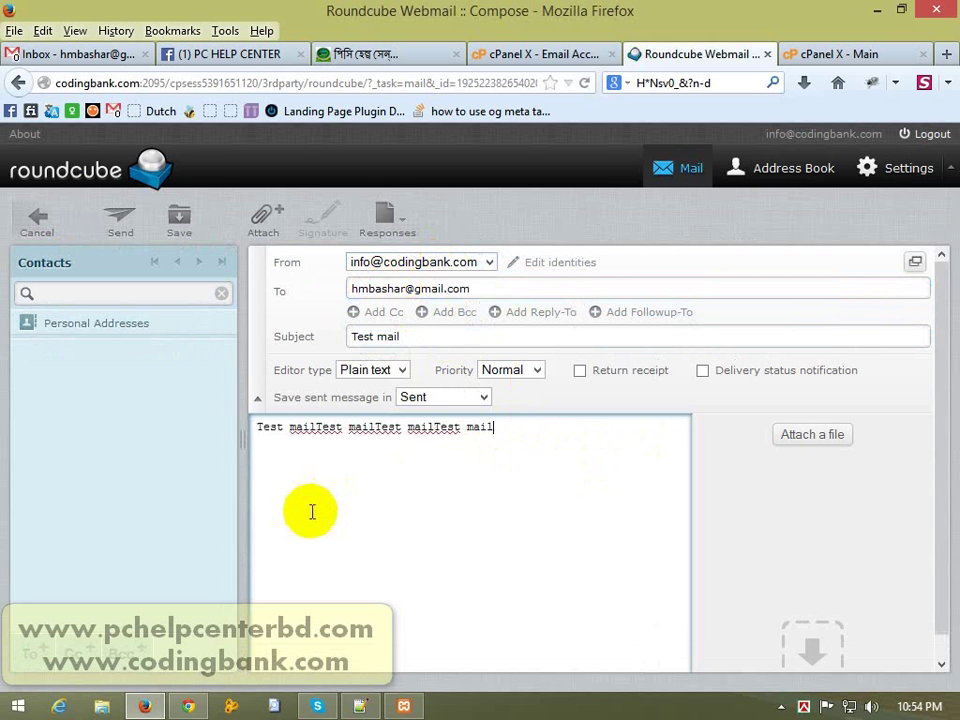
{"action": "type", "text": "Test mail"}
{"action": "type", "text": "Test mail"}
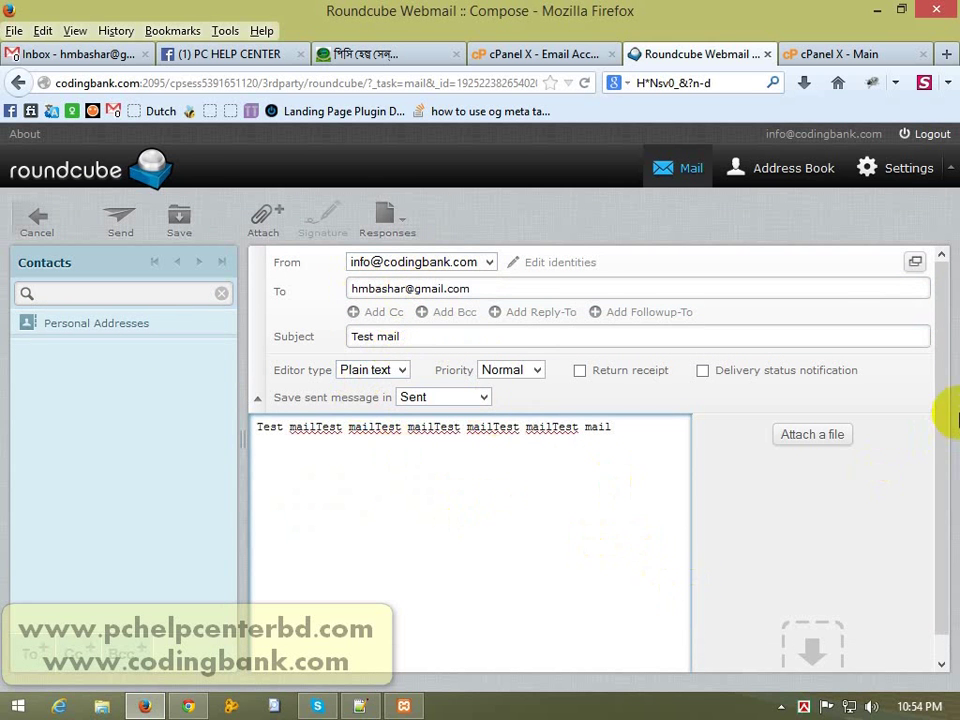
{"action": "scroll", "coordinate": [950, 412], "scroll_direction": "down", "scroll_amount": 1}
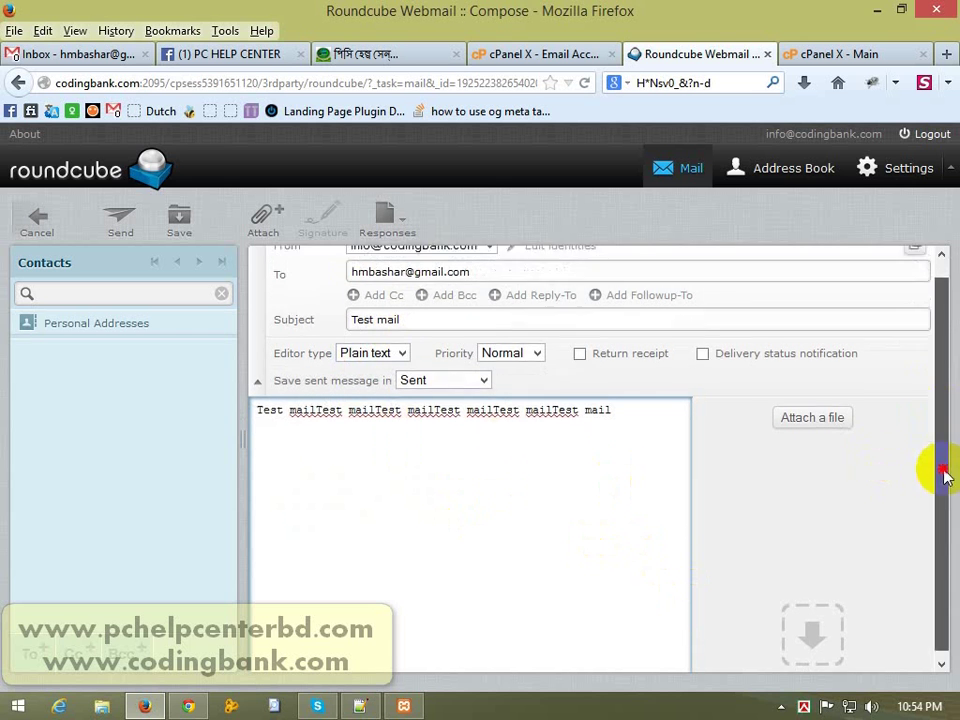
{"action": "left_click", "coordinate": [812, 412]}
{"action": "left_click", "coordinate": [293, 401]}
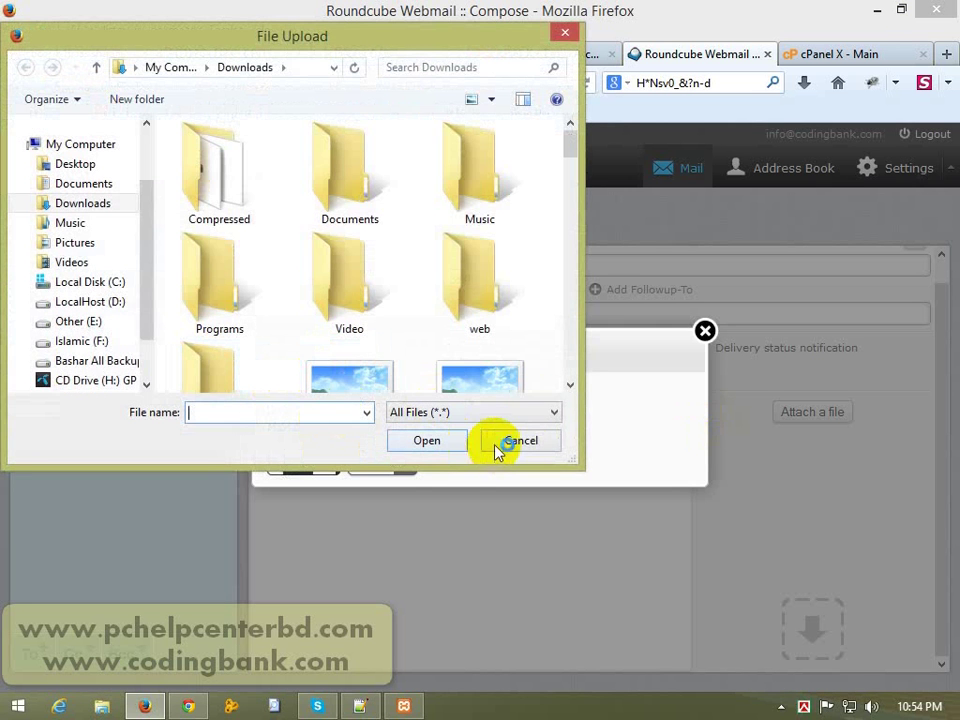
Step: Cancel the file-upload and attach dialogs and send Test mail without an attachment
{"action": "left_click", "coordinate": [521, 443]}
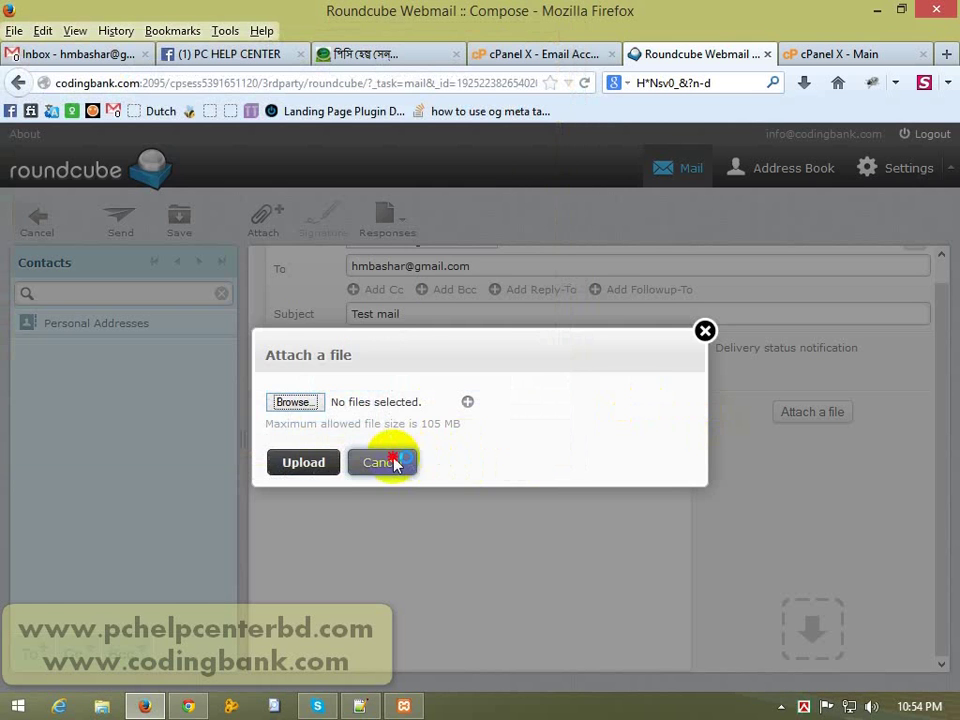
{"action": "left_click", "coordinate": [388, 461]}
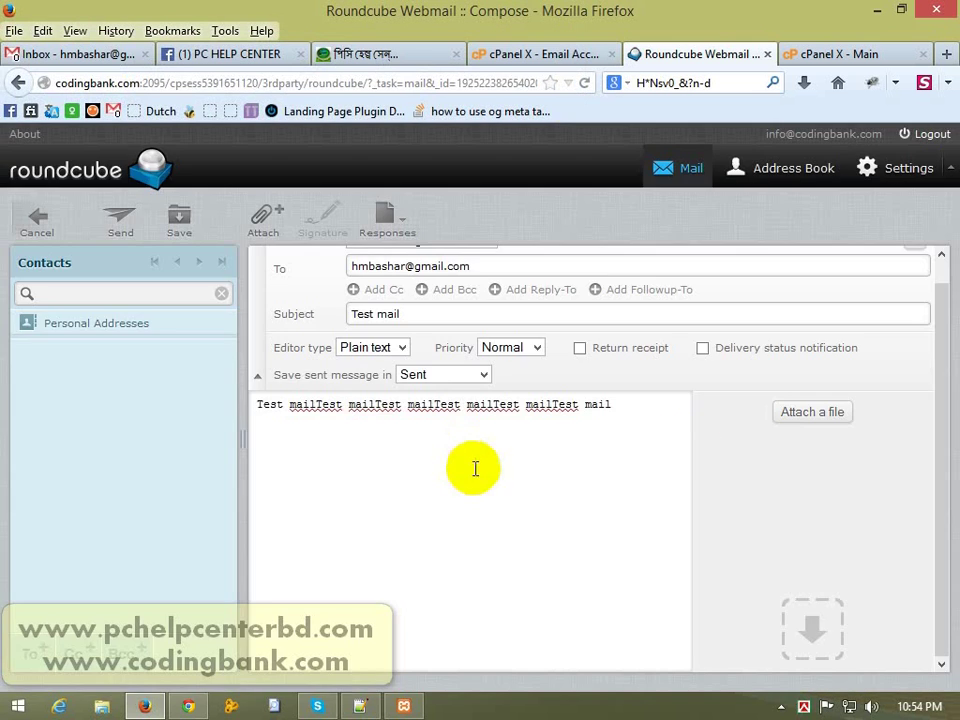
{"action": "left_click", "coordinate": [120, 220]}
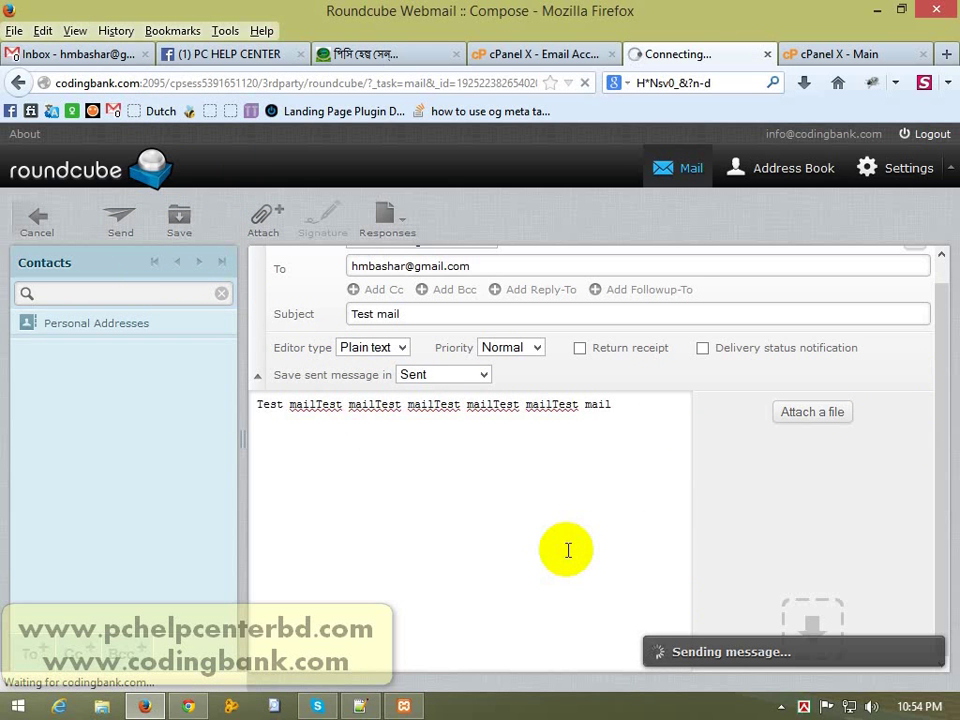
{"action": "left_click_drag", "start_coordinate": [947, 388], "coordinate": [948, 312]}
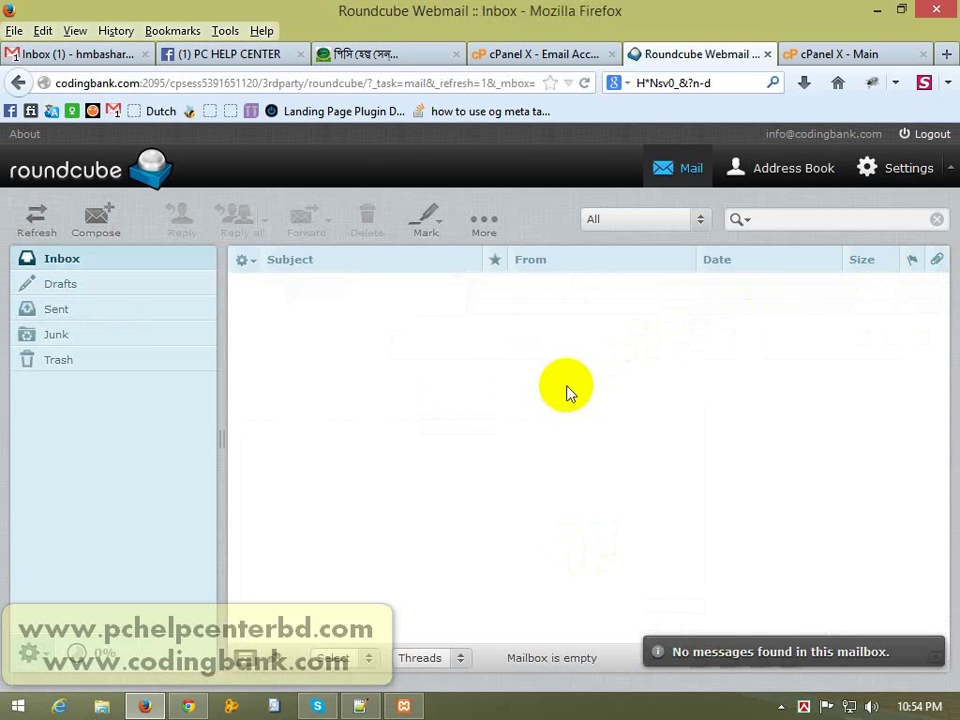
Step: In Gmail, open the received Test mail, move it to Trash, and return to cPanel
{"action": "left_click", "coordinate": [57, 63]}
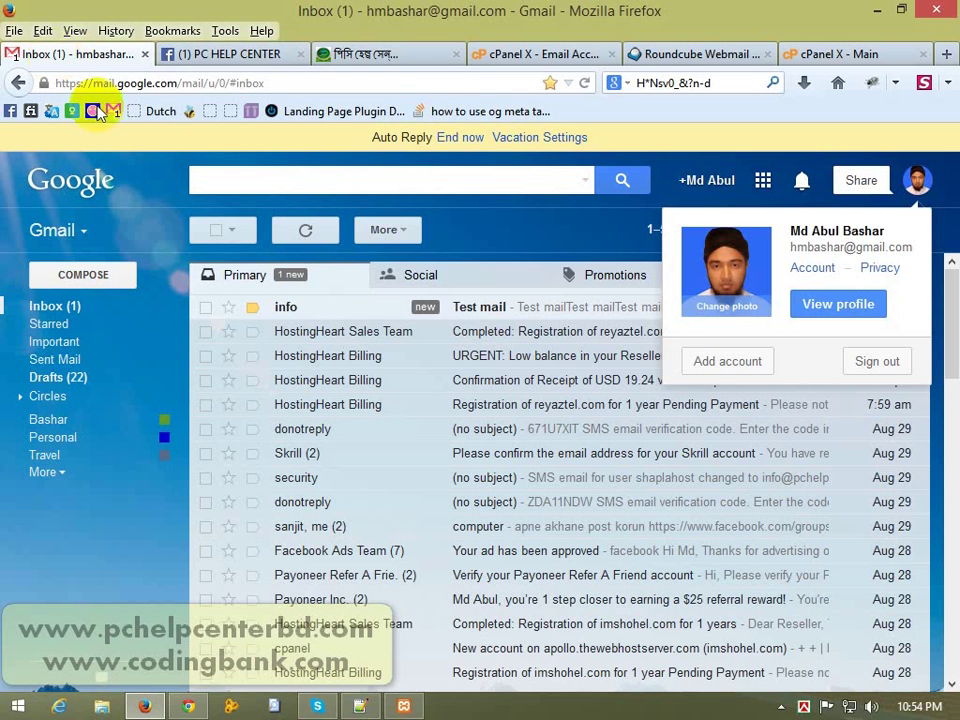
{"action": "left_click", "coordinate": [506, 240]}
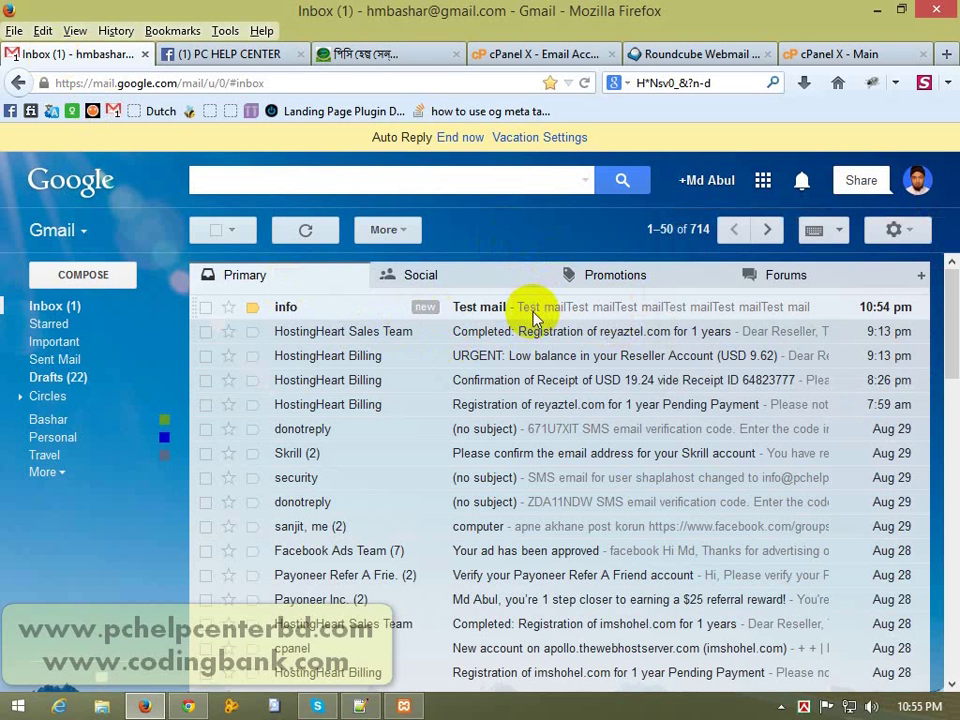
{"action": "left_click", "coordinate": [525, 311]}
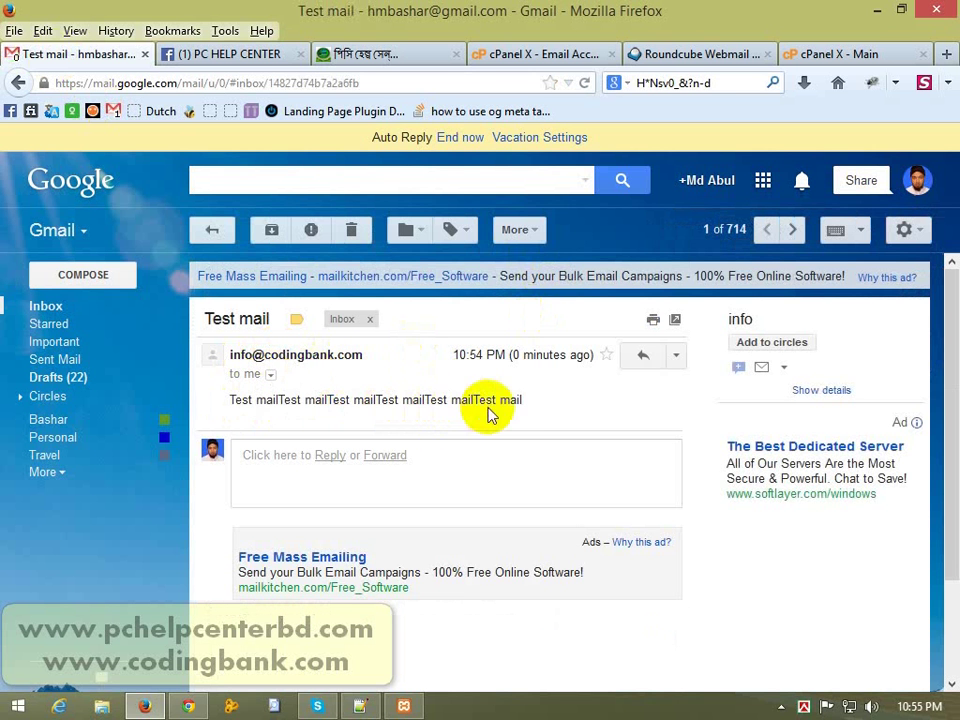
{"action": "left_click", "coordinate": [351, 229]}
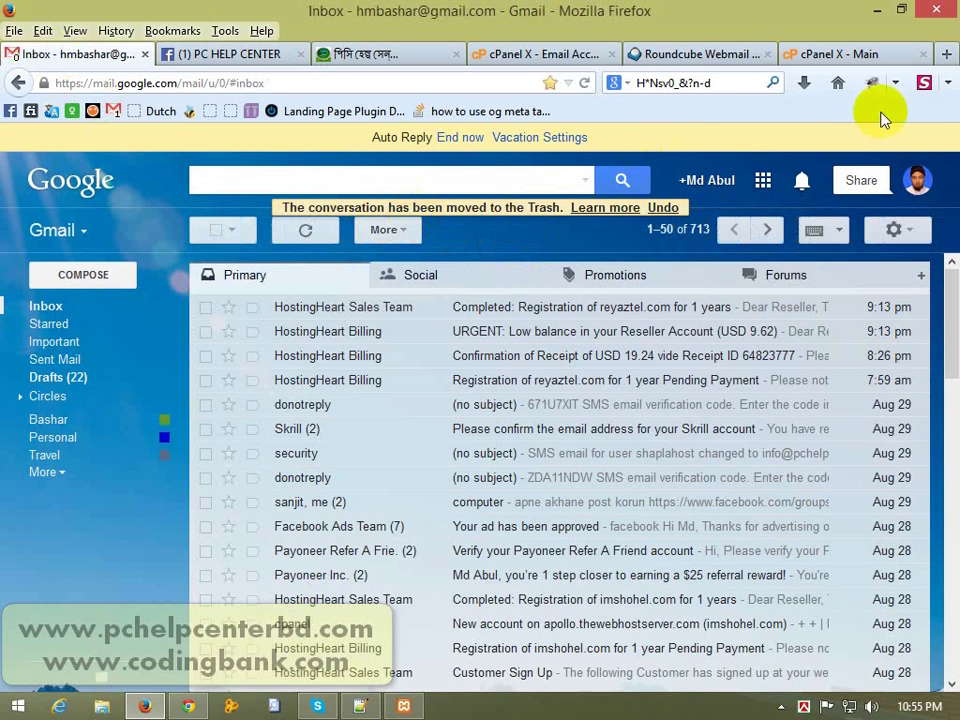
{"action": "left_click", "coordinate": [860, 57]}
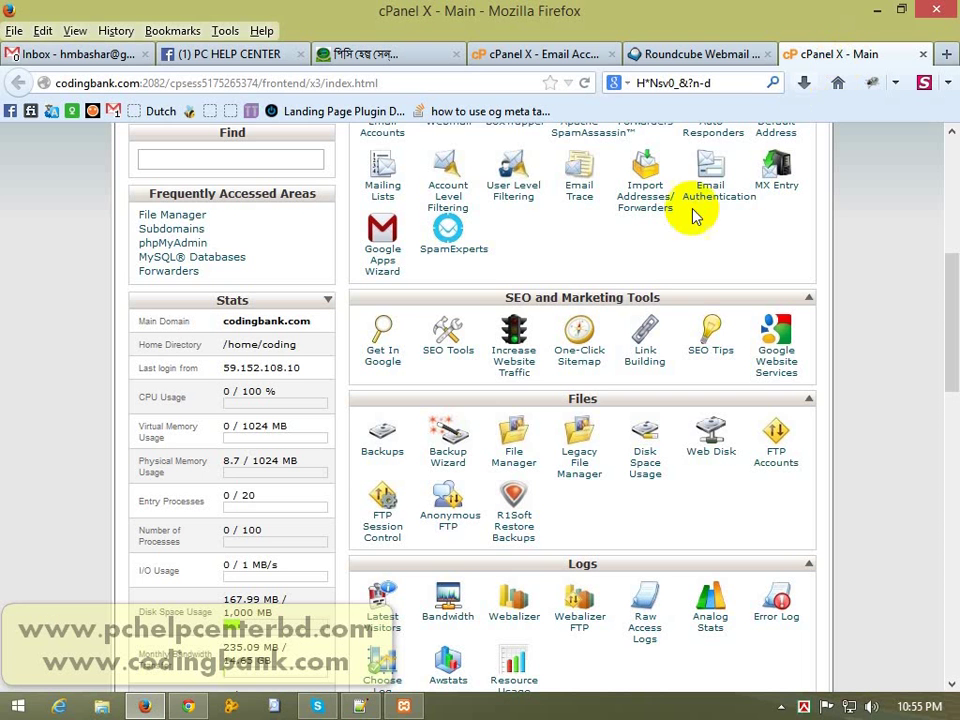
Step: Revisit cPanel's Webmail section, then open the Email Accounts page
{"action": "left_click", "coordinate": [683, 55]}
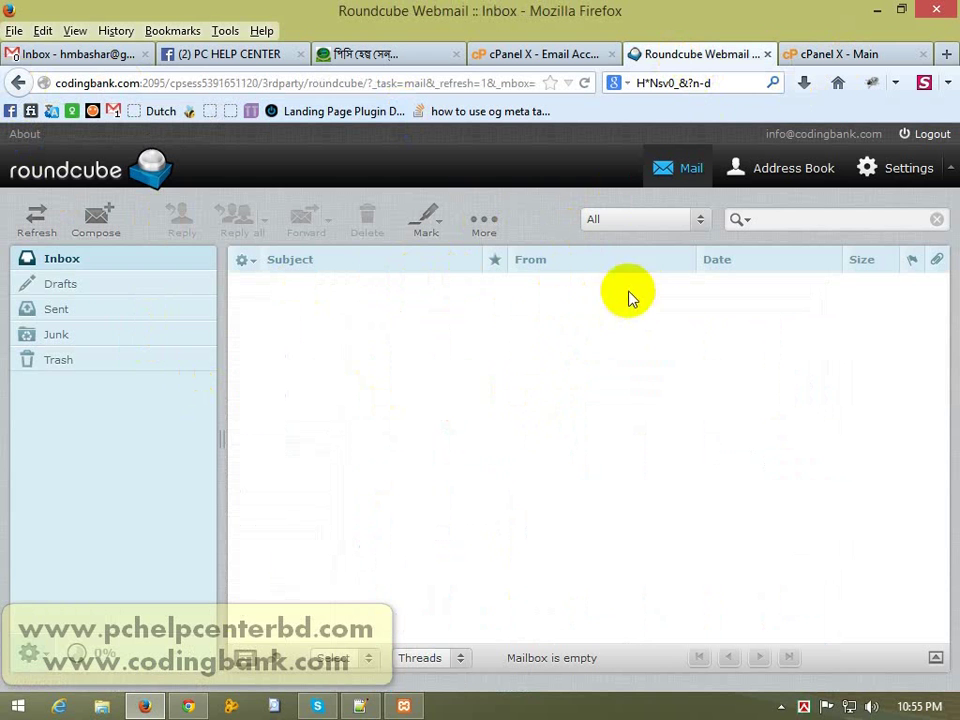
{"action": "left_click", "coordinate": [516, 56]}
{"action": "left_click", "coordinate": [866, 60]}
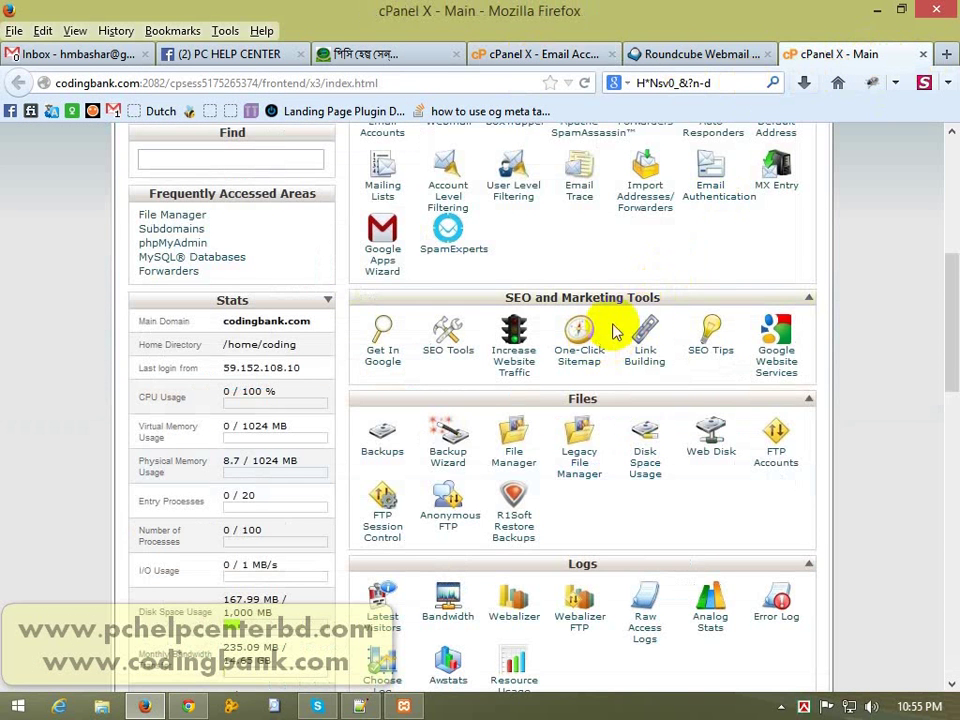
{"action": "left_click_drag", "start_coordinate": [938, 321], "coordinate": [950, 245]}
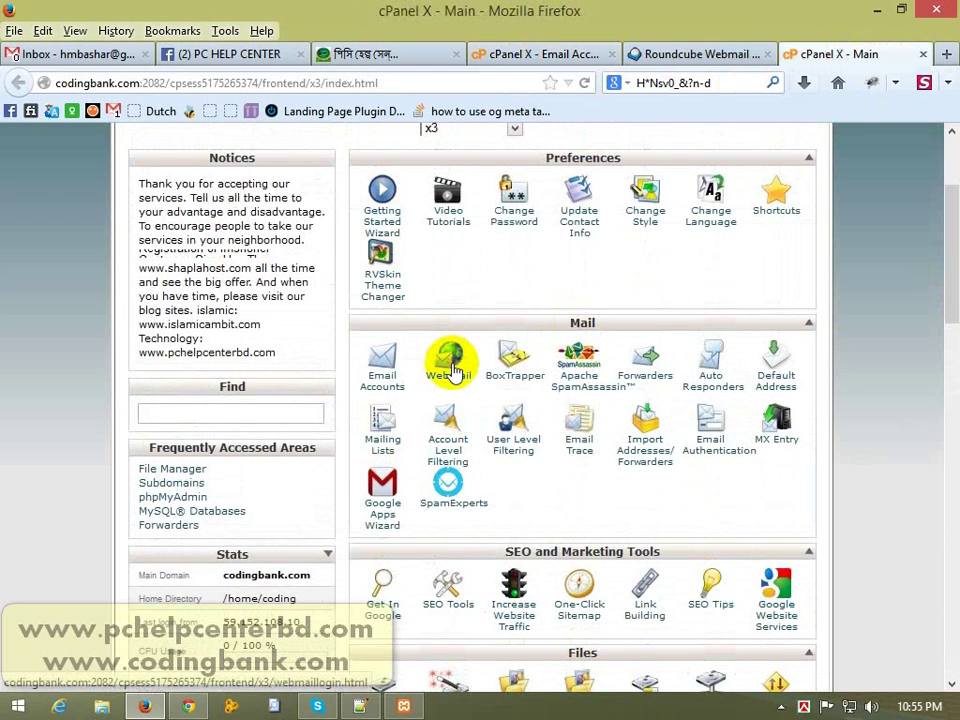
{"action": "left_click", "coordinate": [448, 358]}
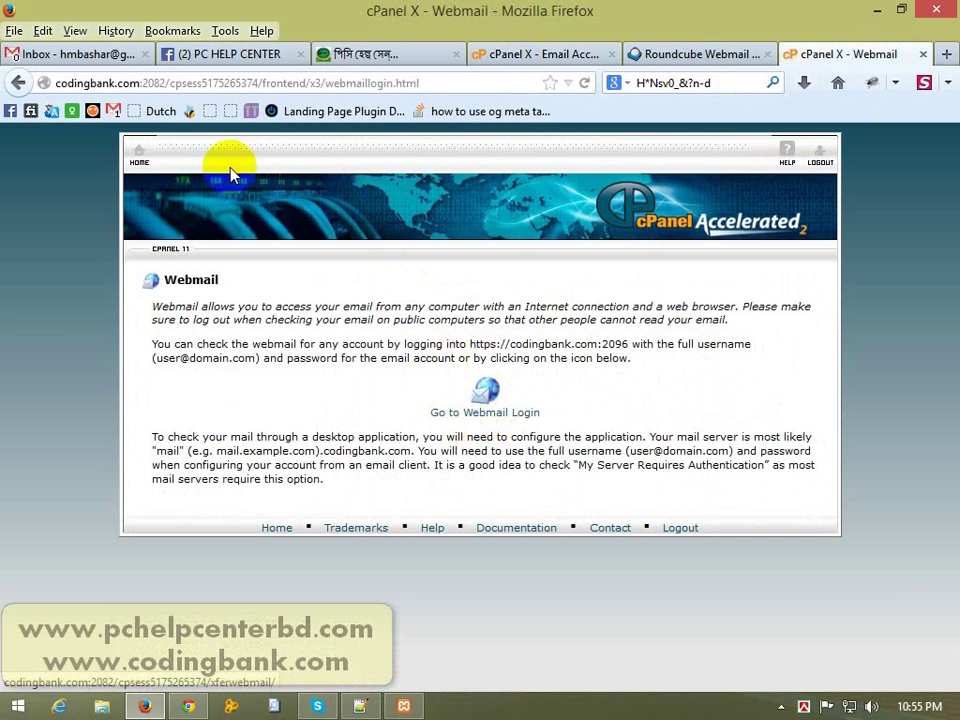
{"action": "left_click", "coordinate": [139, 154]}
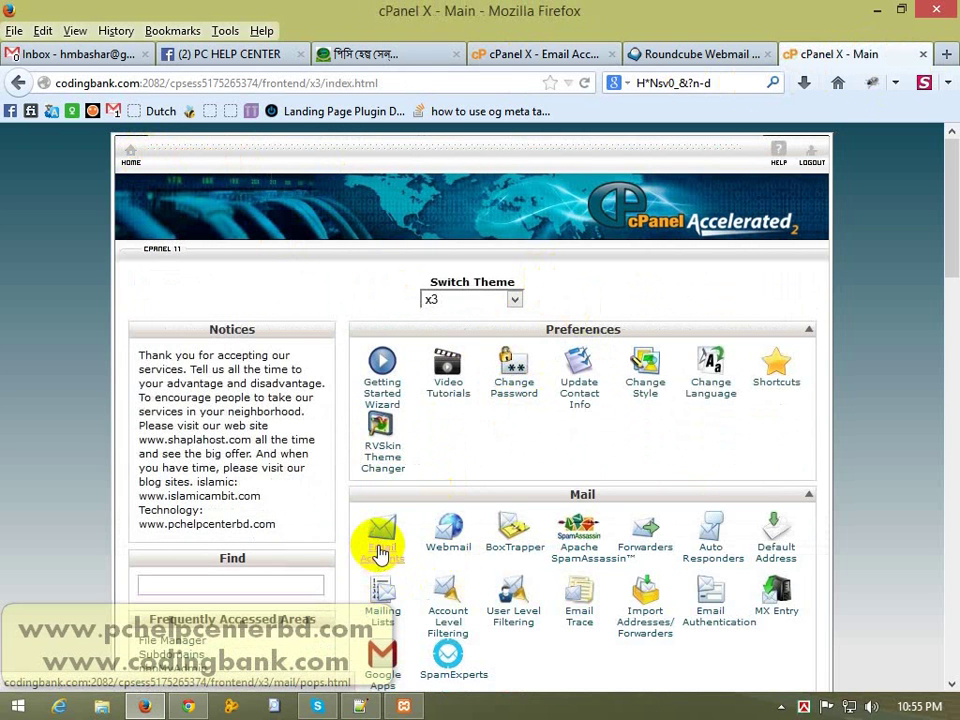
{"action": "left_click", "coordinate": [379, 553]}
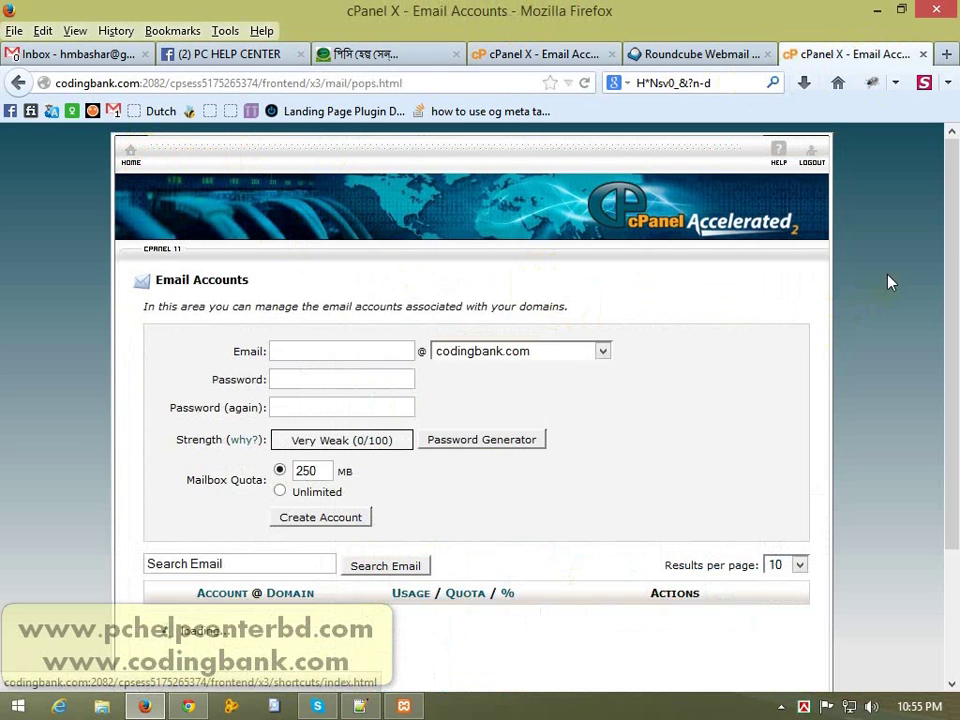
{"action": "scroll", "coordinate": [953, 398], "scroll_direction": "down", "scroll_amount": 2}
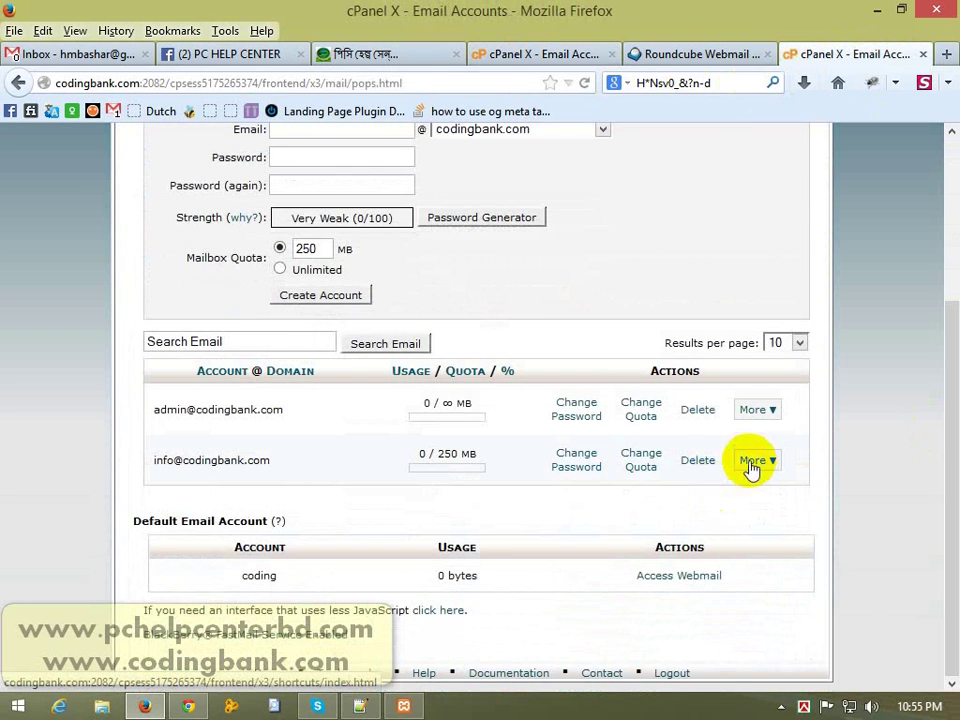
Step: Log out of Roundcube webmail and close its tab
{"action": "left_click", "coordinate": [757, 56]}
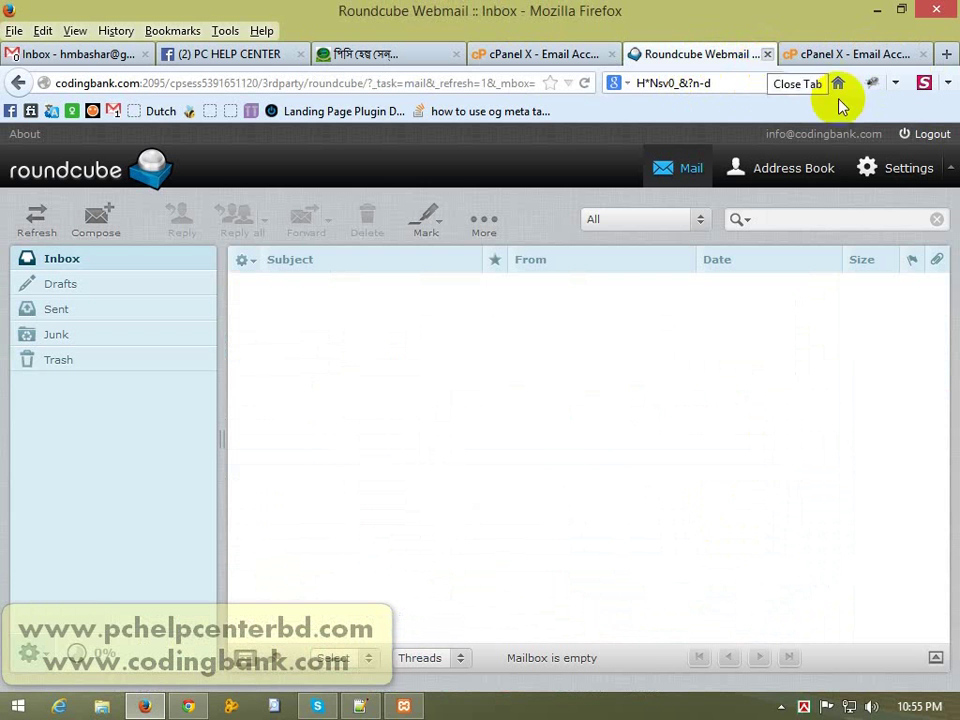
{"action": "left_click", "coordinate": [930, 128]}
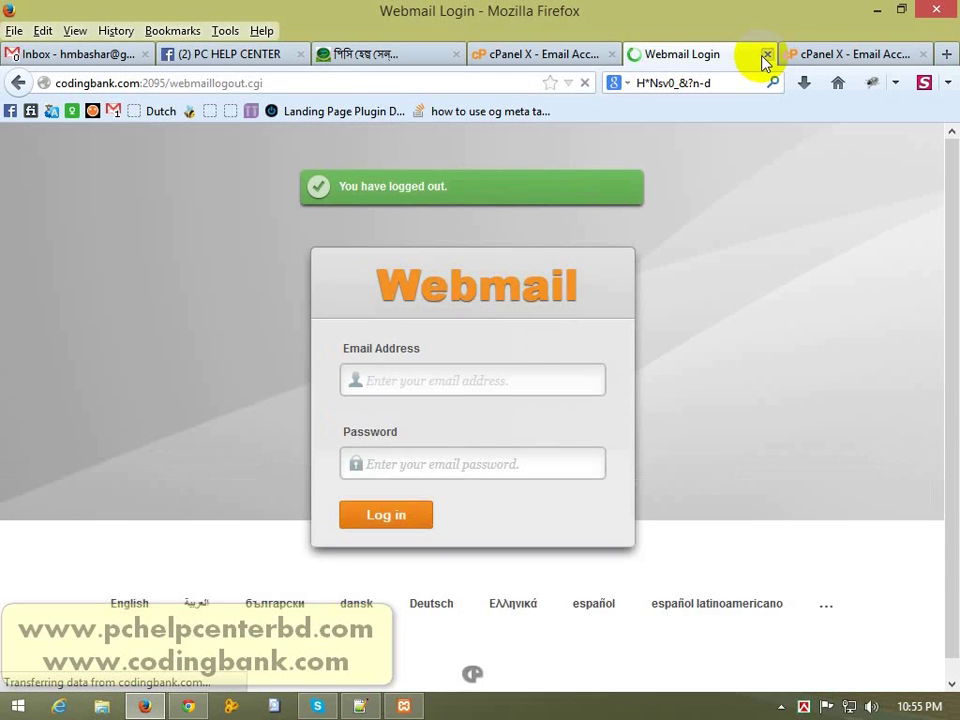
{"action": "left_click", "coordinate": [766, 55]}
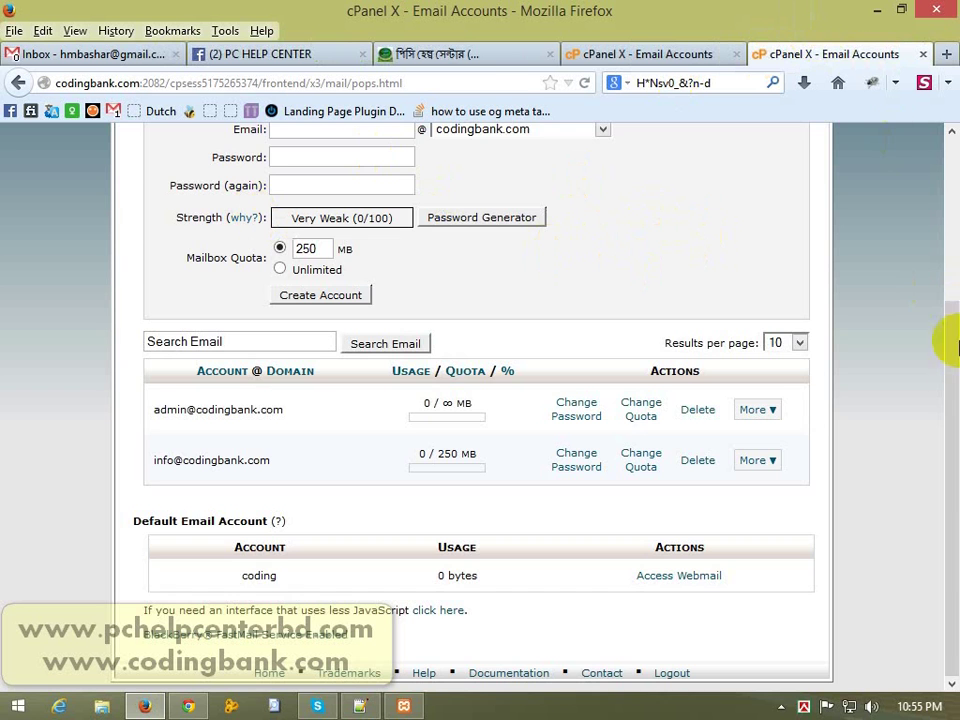
Step: Check the info mailbox's extra actions list, then open a new browser tab
{"action": "left_click_drag", "start_coordinate": [943, 336], "coordinate": [949, 221]}
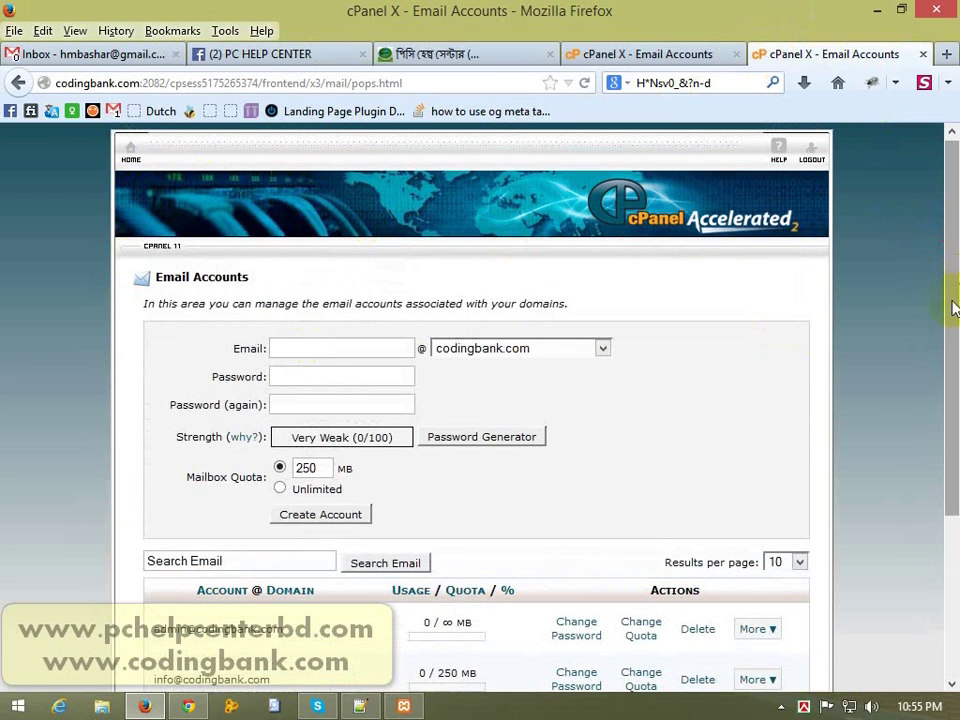
{"action": "left_click_drag", "start_coordinate": [953, 308], "coordinate": [951, 448]}
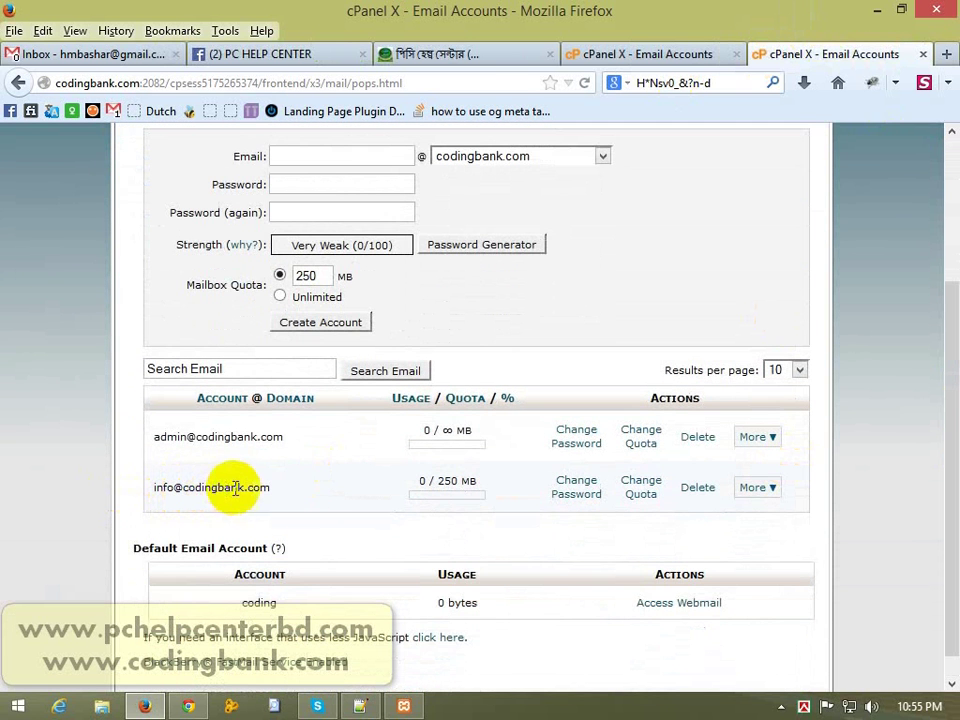
{"action": "left_click", "coordinate": [767, 492]}
{"action": "left_click", "coordinate": [811, 464]}
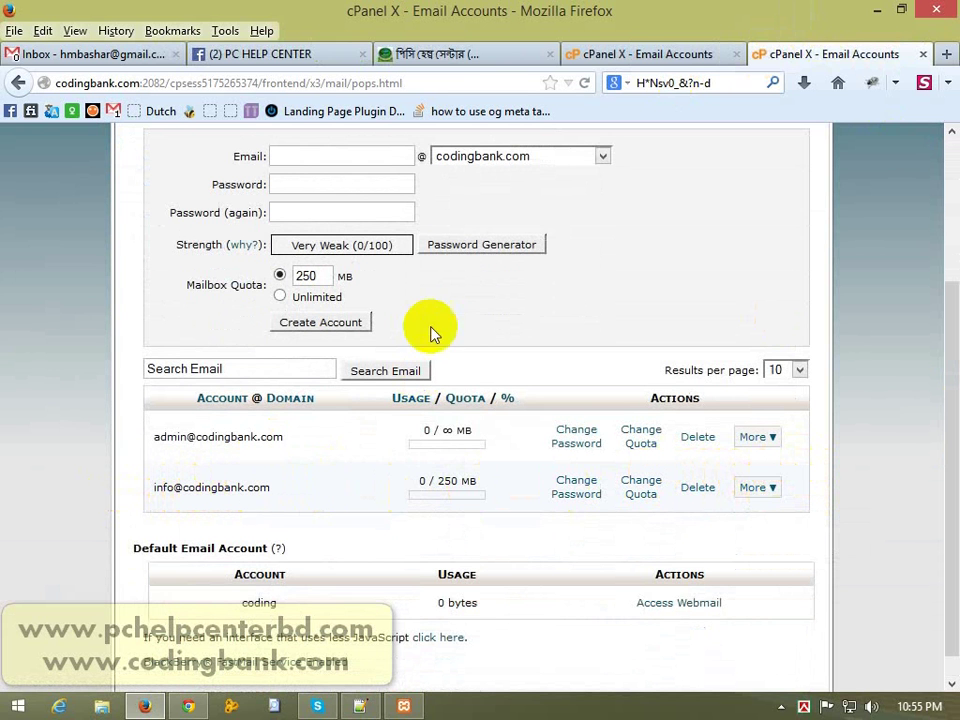
{"action": "left_click", "coordinate": [947, 61]}
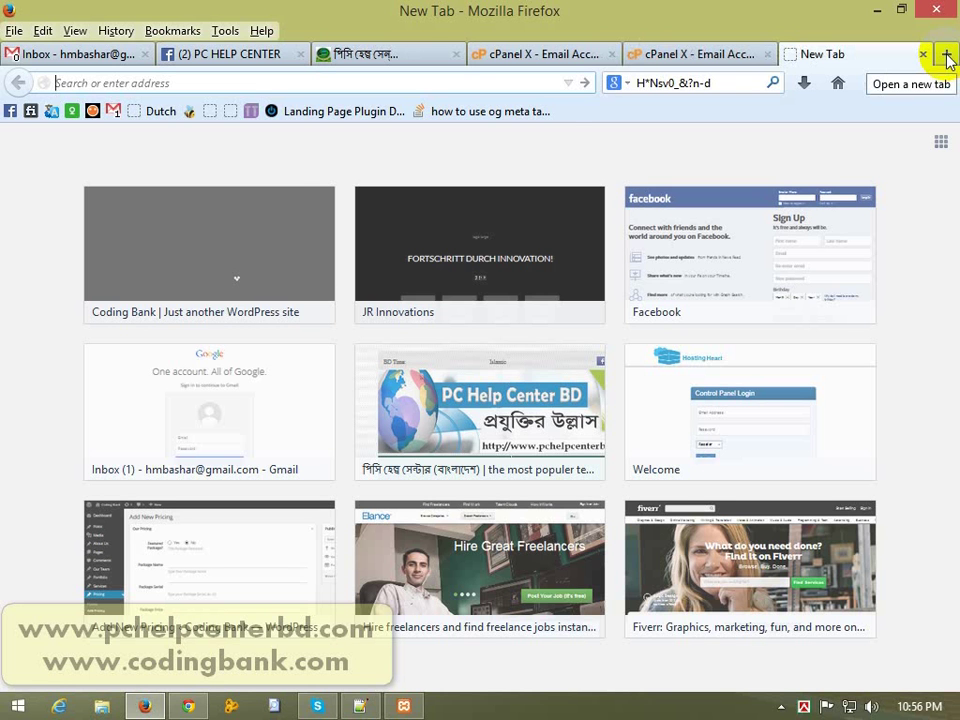
{"action": "type", "text": "www."}
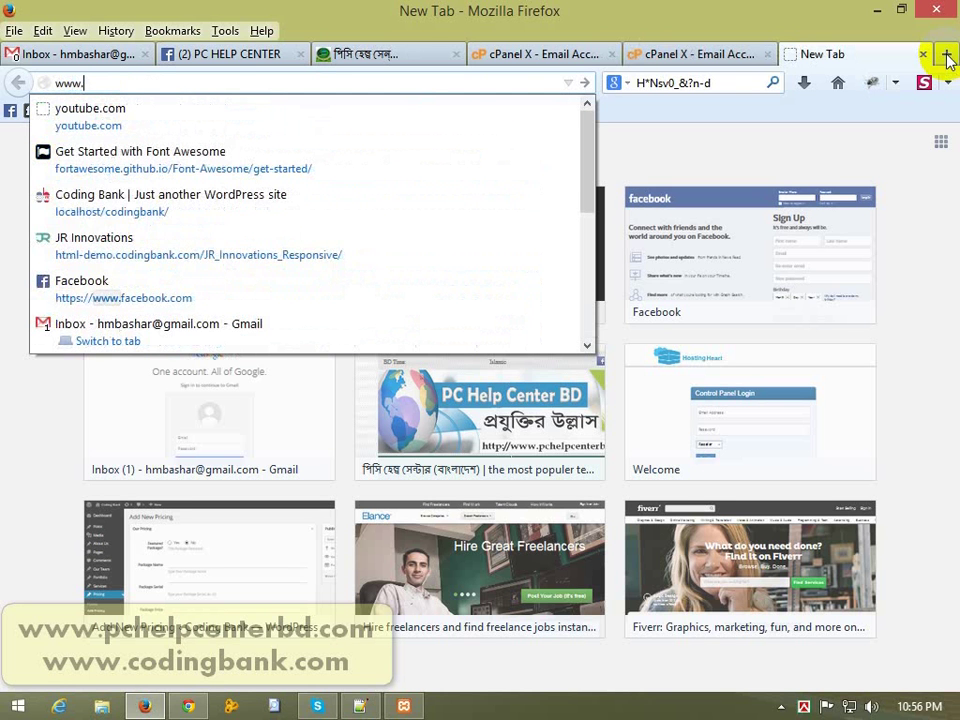
{"action": "type", "text": "co"}
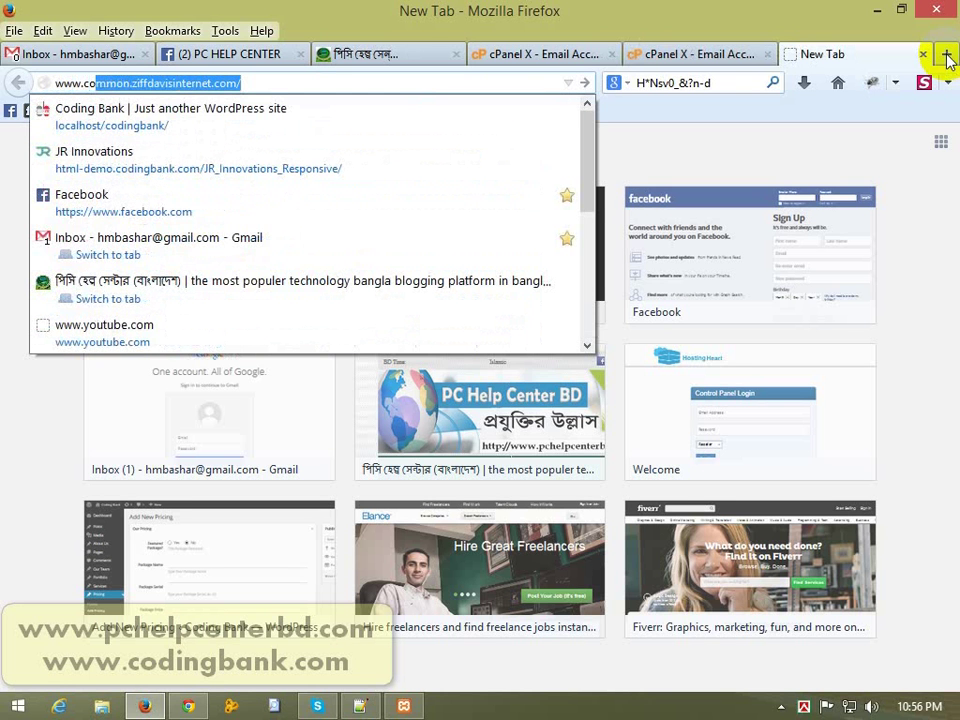
{"action": "type", "text": "dingbank"}
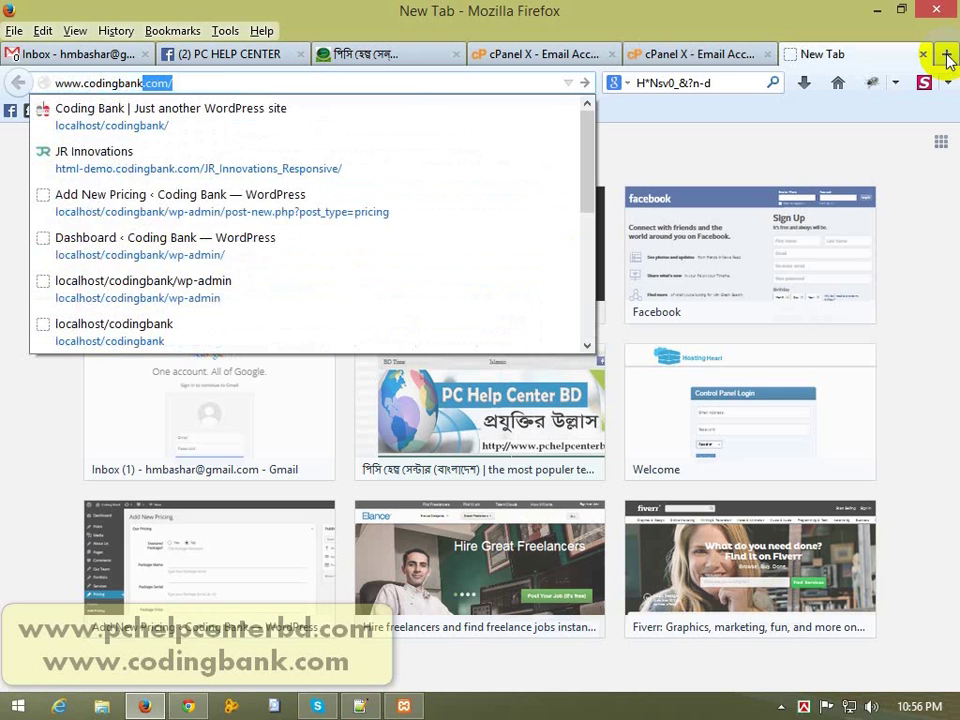
{"action": "type", "text": ".com:"}
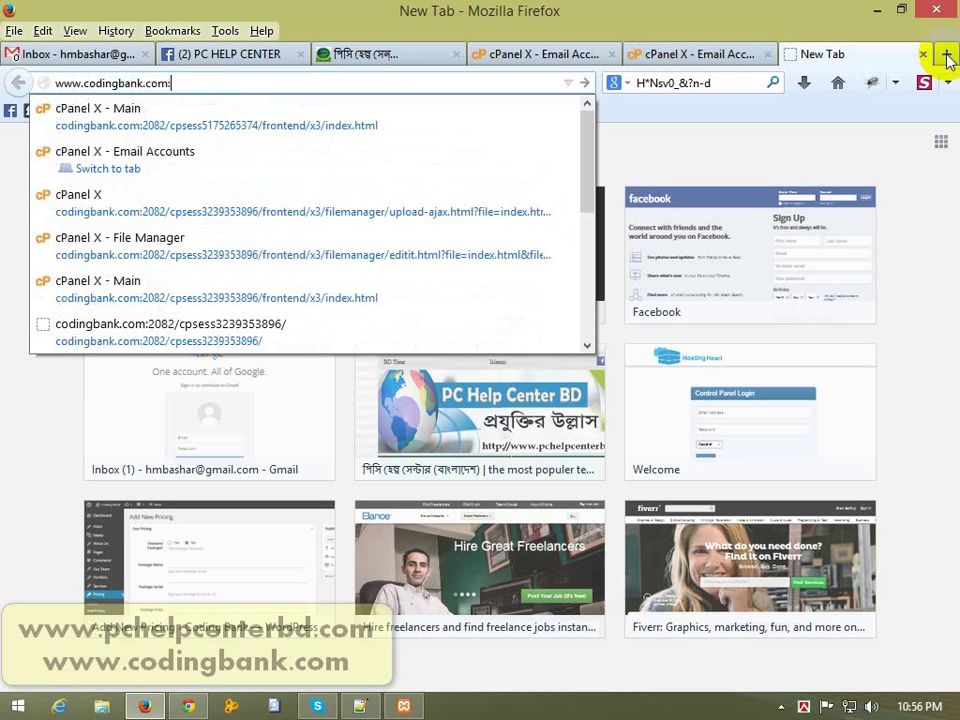
{"action": "type", "text": "2095"}
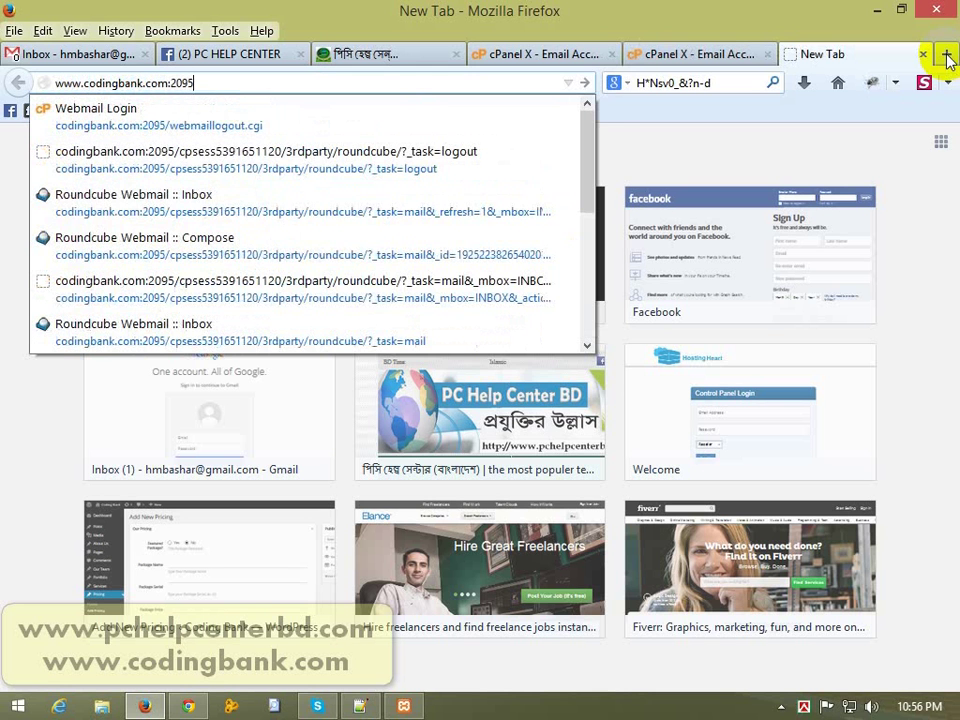
{"action": "key", "text": "Return"}
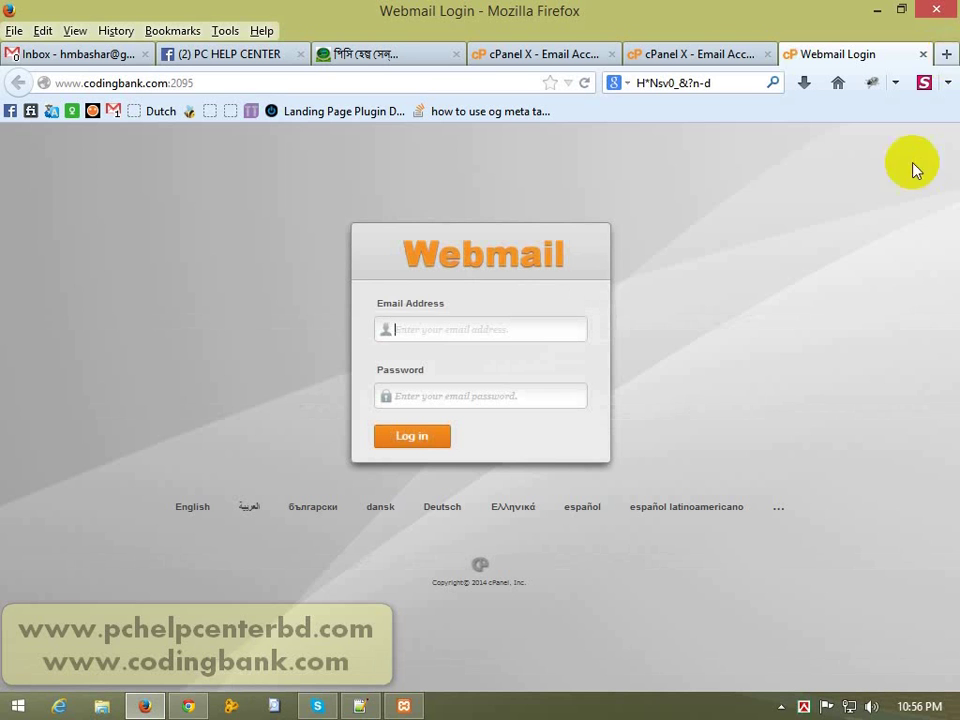
{"action": "left_click", "coordinate": [452, 328]}
{"action": "left_click", "coordinate": [314, 397]}
{"action": "left_click", "coordinate": [450, 394]}
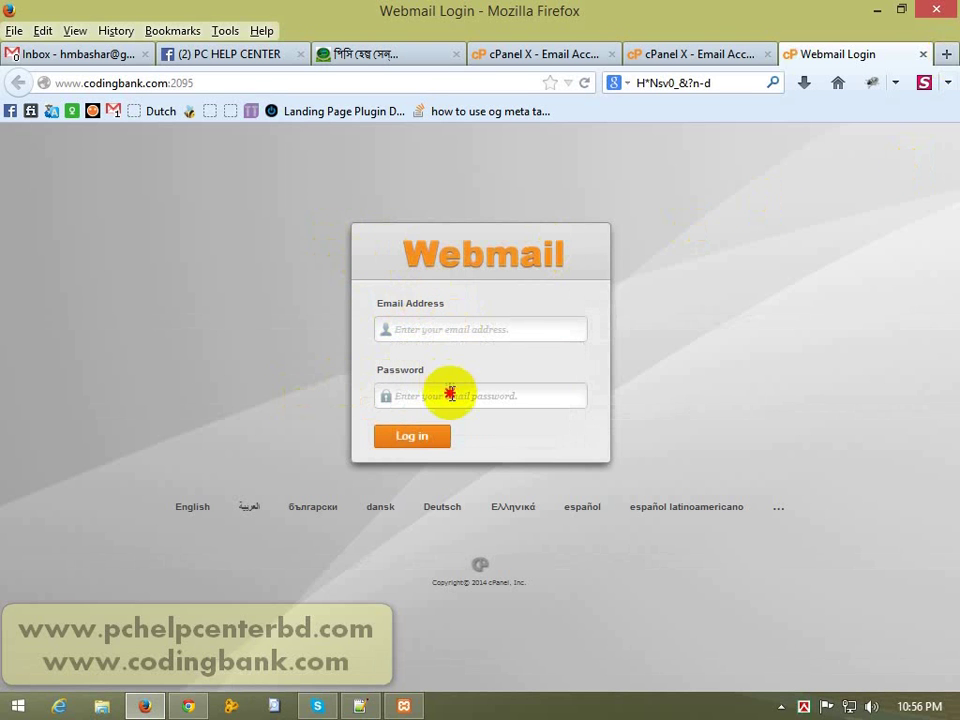
{"action": "left_click", "coordinate": [227, 78]}
{"action": "double_click", "coordinate": [227, 78]}
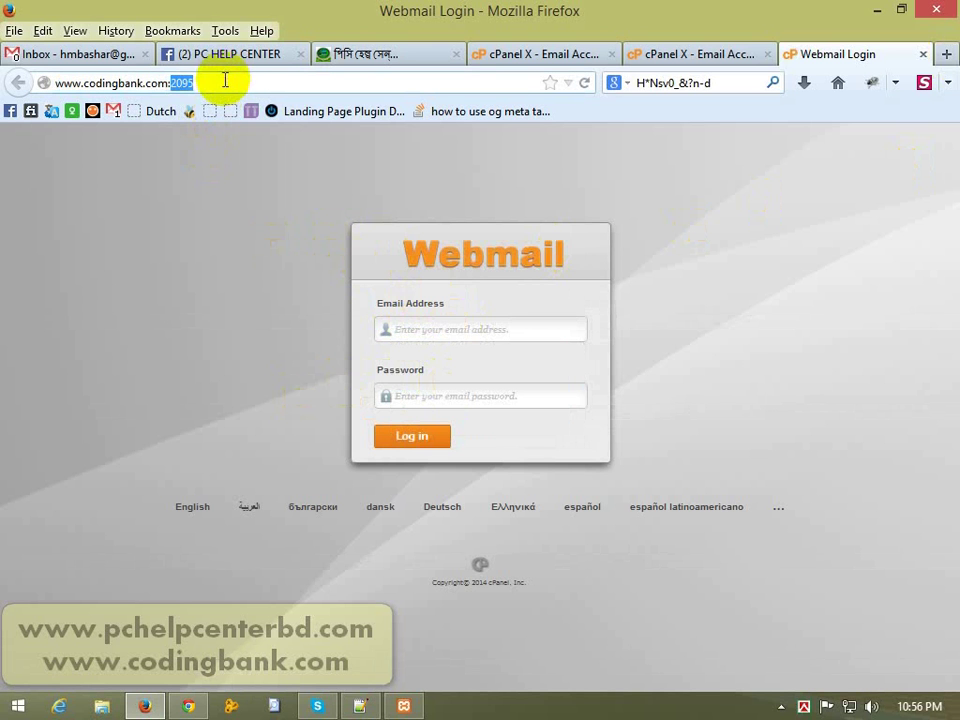
{"action": "left_click", "coordinate": [228, 80]}
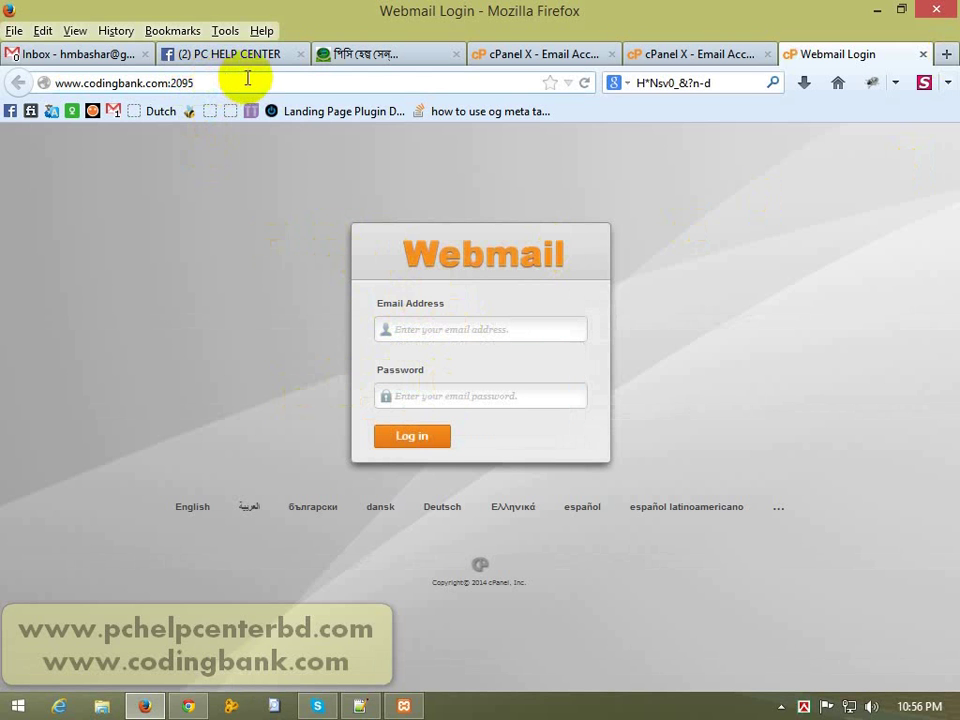
{"action": "key", "text": "BackSpace"}
{"action": "key", "text": "BackSpace"}
{"action": "key", "text": "BackSpace"}
{"action": "key", "text": "BackSpace"}
{"action": "key", "text": "BackSpace"}
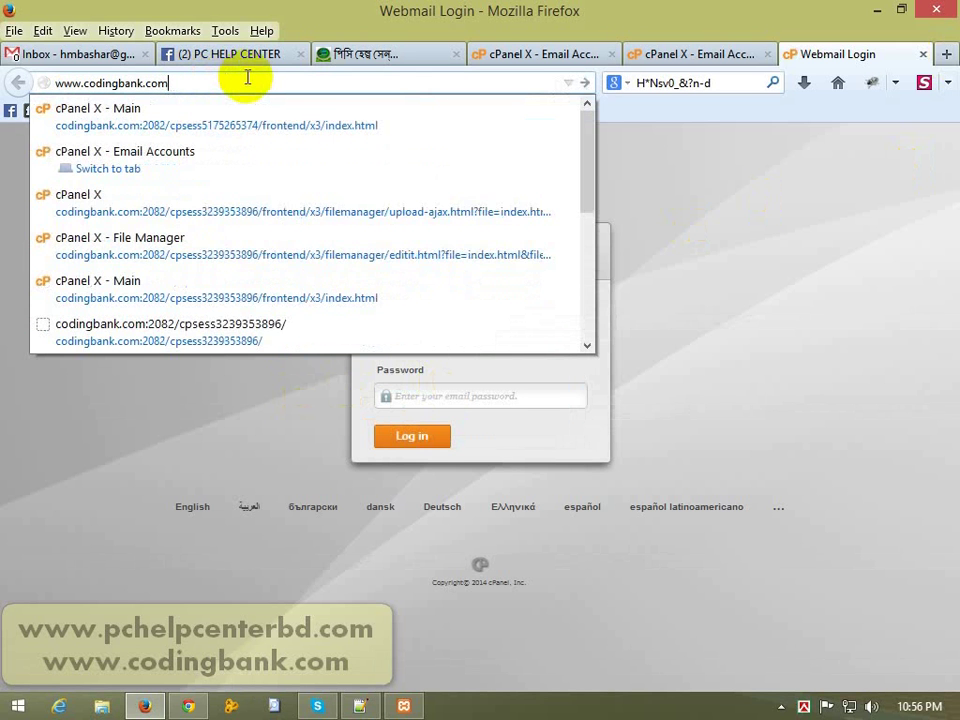
{"action": "type", "text": "/"}
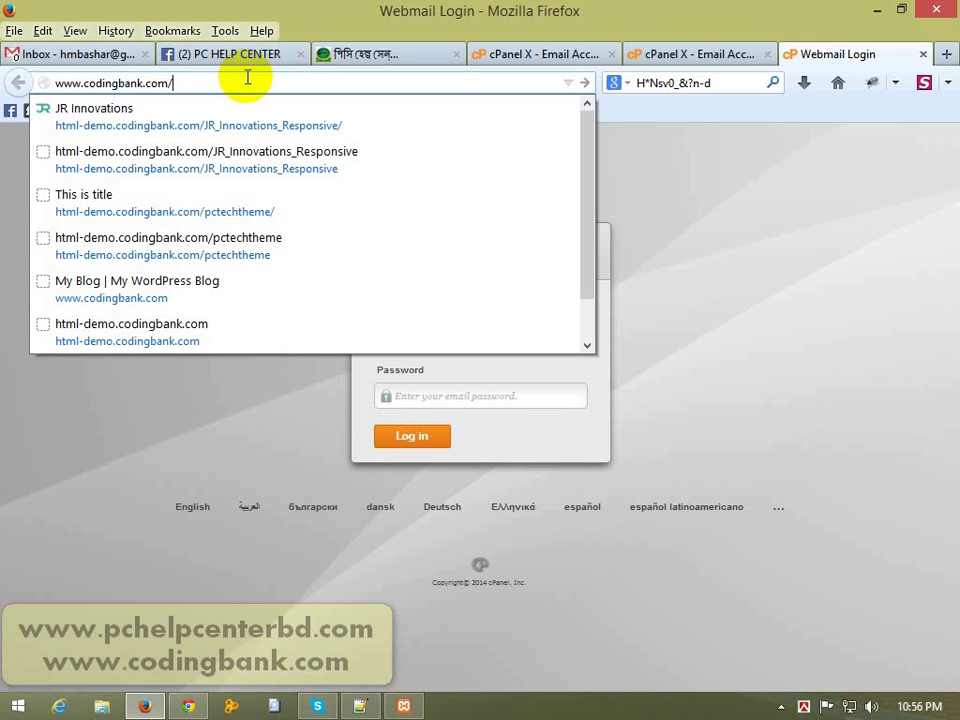
{"action": "type", "text": "webmail"}
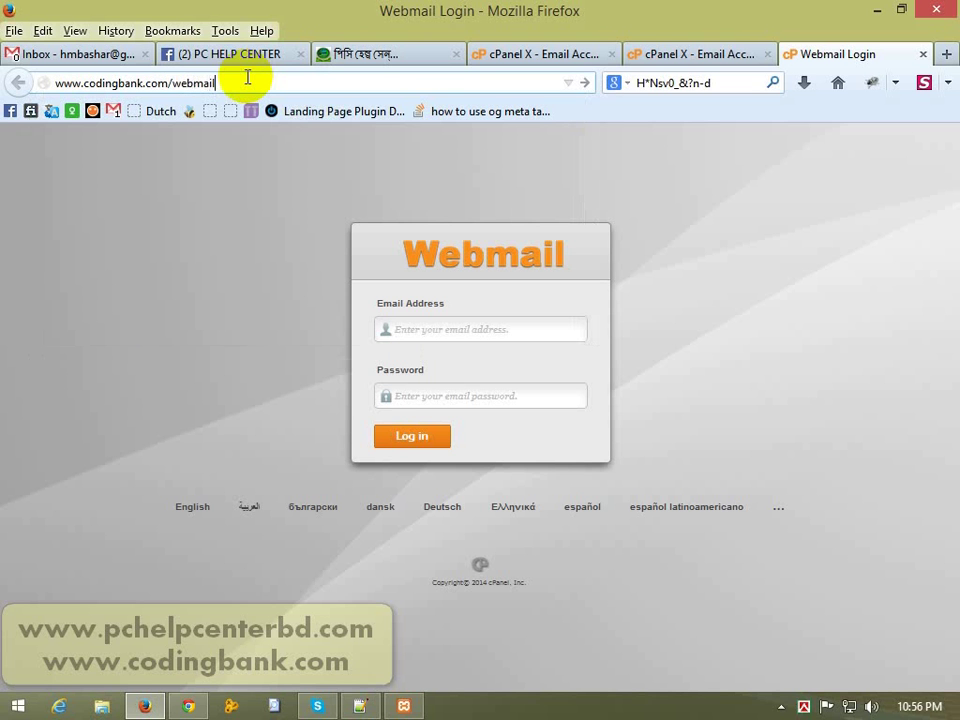
{"action": "key", "text": "Return"}
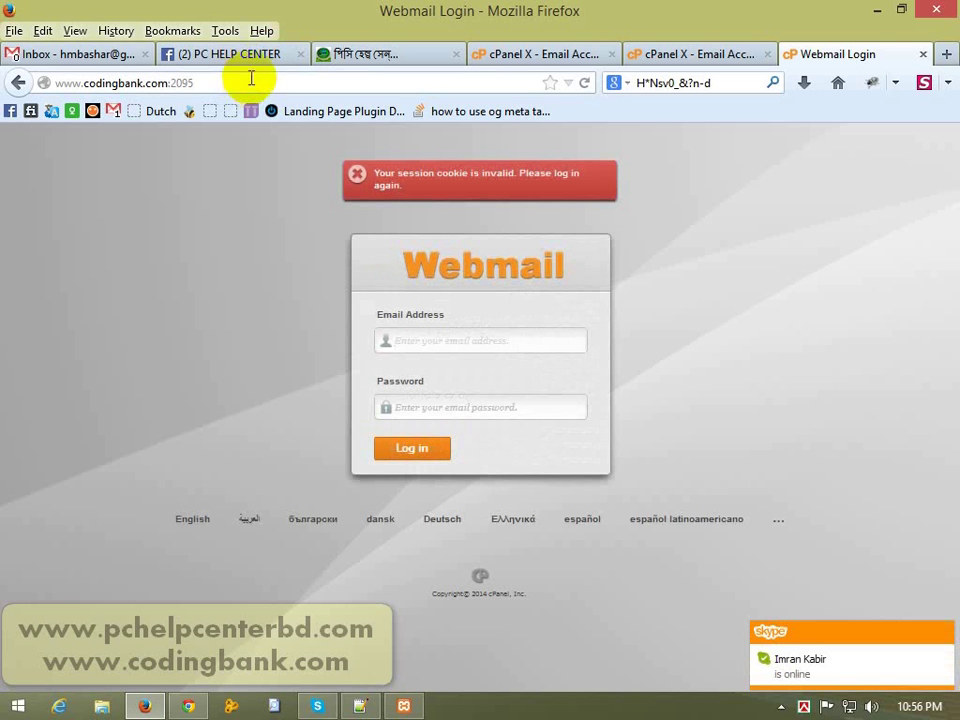
Step: Sign in to Webmail with the info mailbox address and its pasted password
{"action": "left_click", "coordinate": [489, 345]}
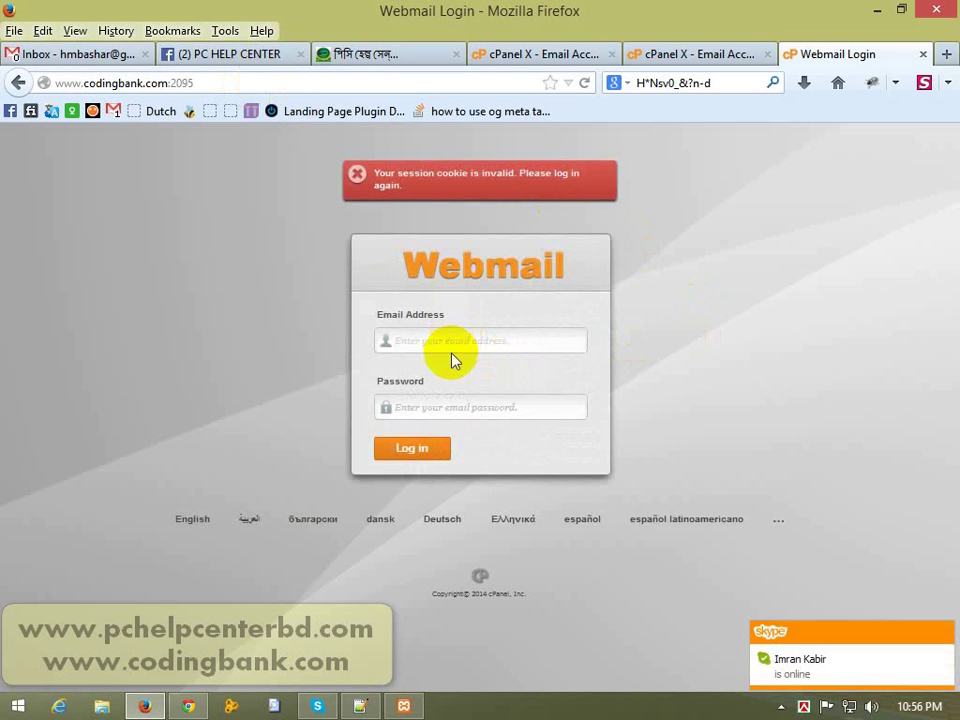
{"action": "left_click", "coordinate": [465, 339]}
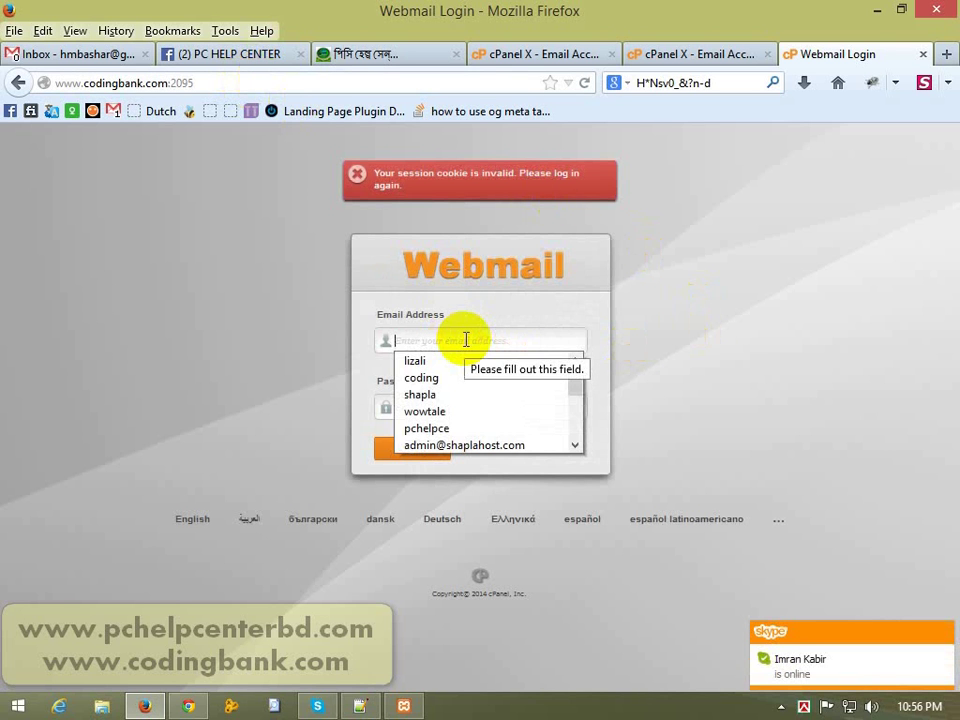
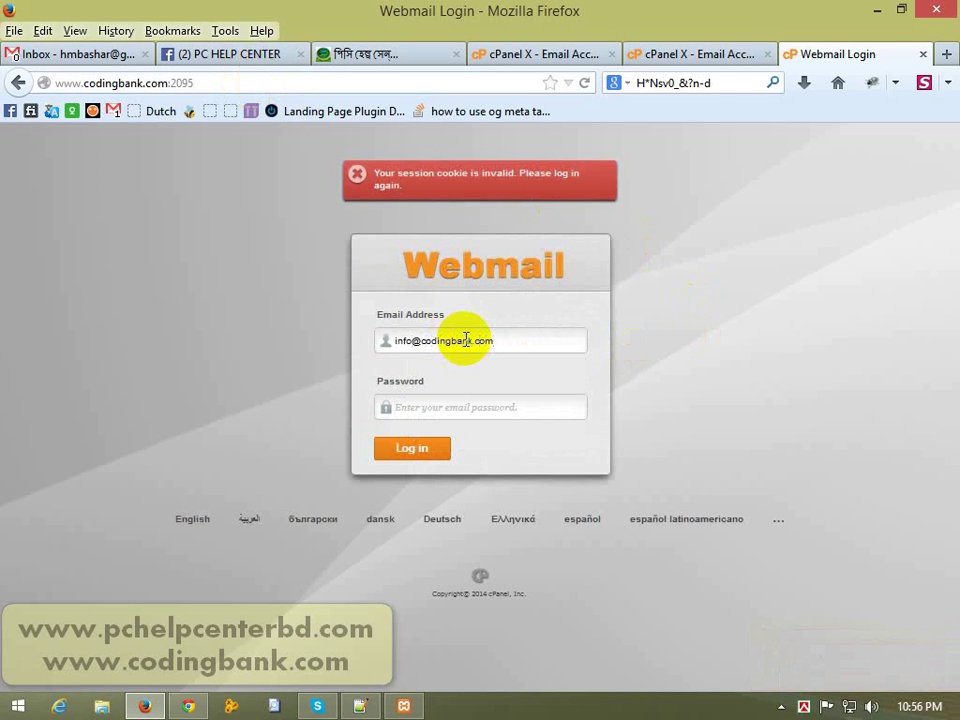
{"action": "left_click", "coordinate": [700, 85]}
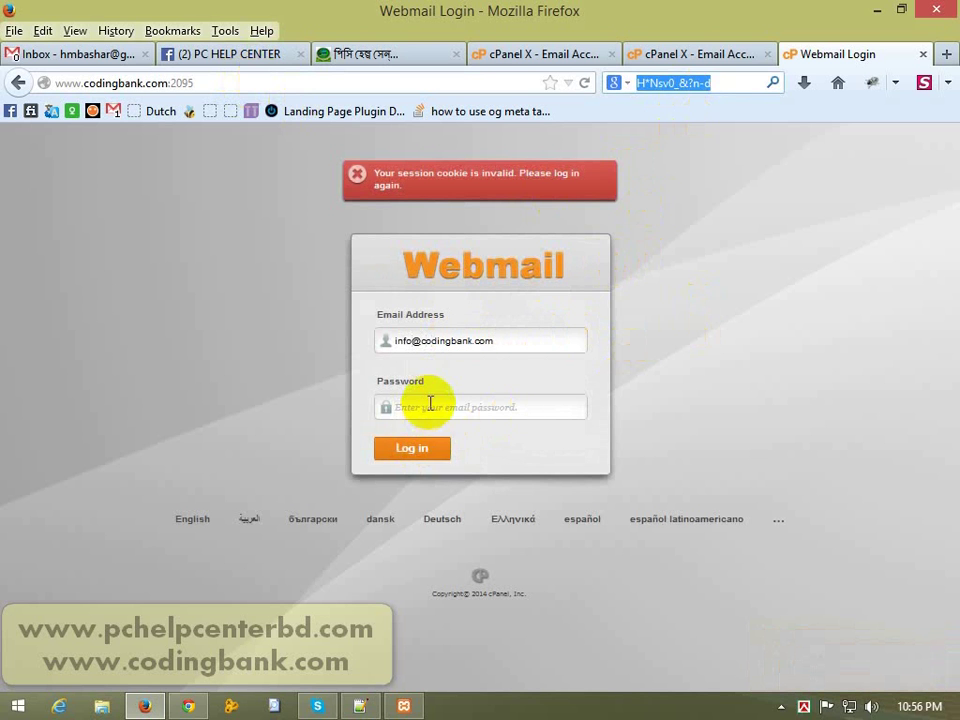
{"action": "left_click", "coordinate": [430, 403]}
{"action": "key", "text": "ctrl+v"}
{"action": "left_click", "coordinate": [416, 451]}
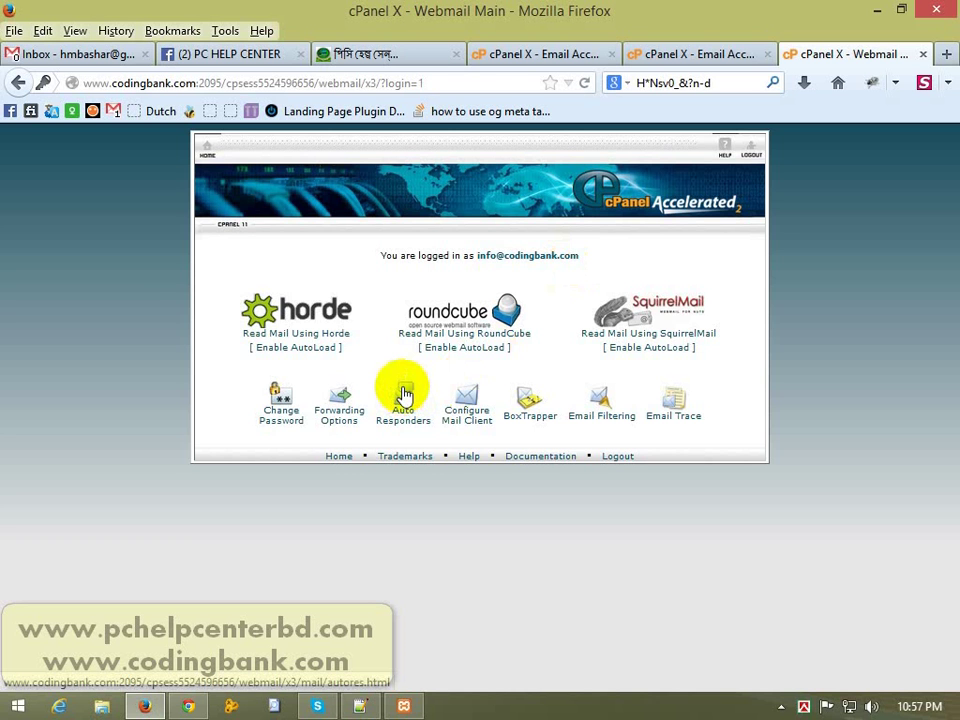
Step: Start a new auto responder from the Auto Responders page
{"action": "left_click", "coordinate": [404, 394]}
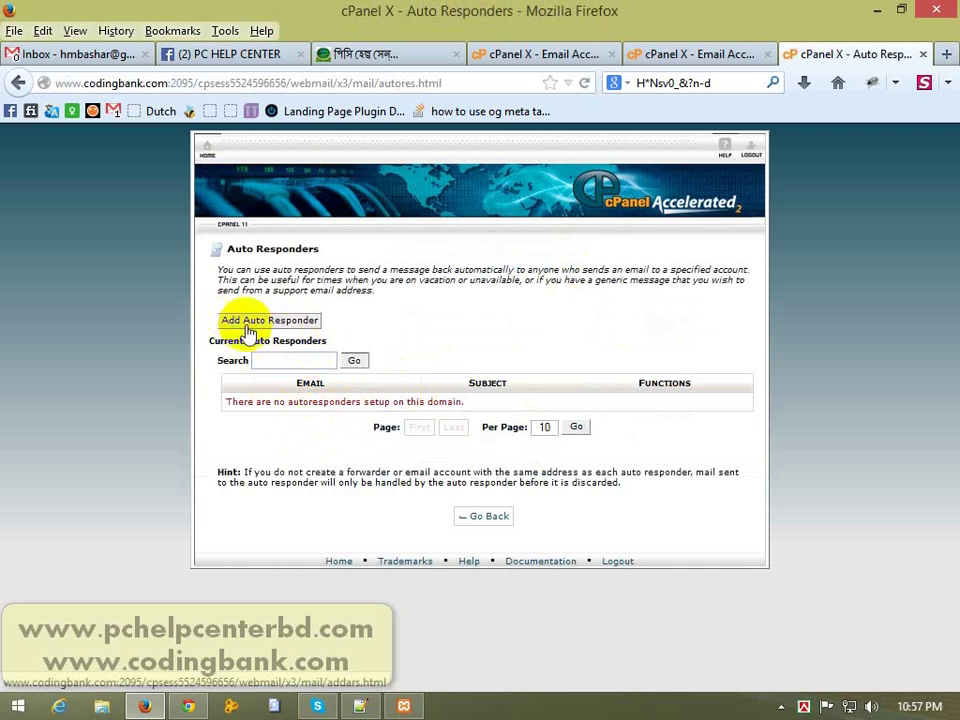
{"action": "left_click", "coordinate": [285, 322]}
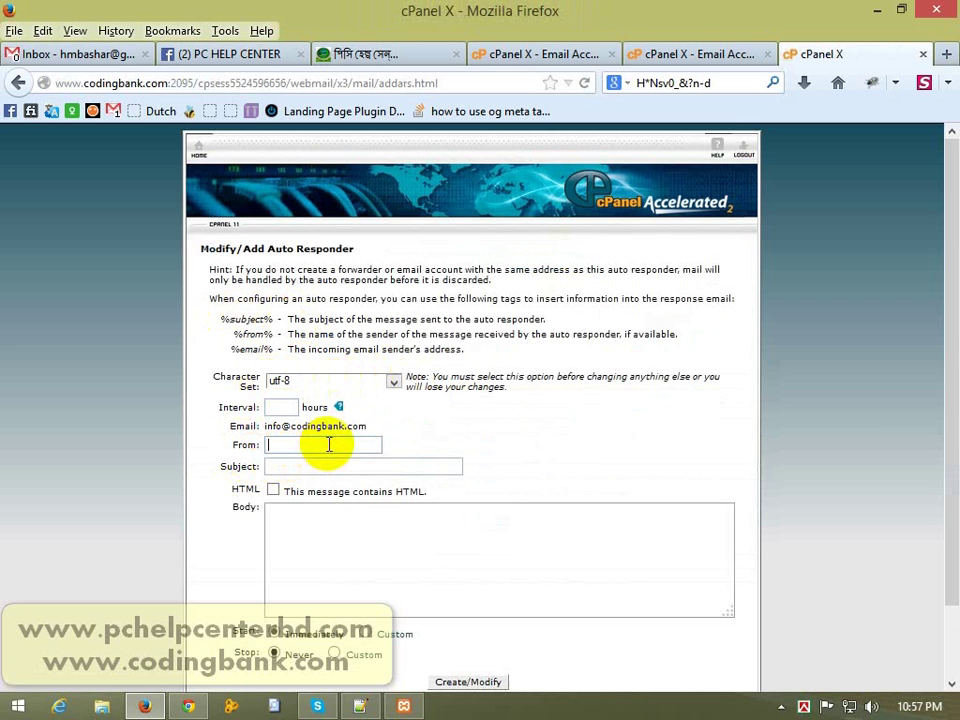
{"action": "left_click", "coordinate": [955, 320]}
{"action": "left_click_drag", "start_coordinate": [955, 320], "coordinate": [936, 401]}
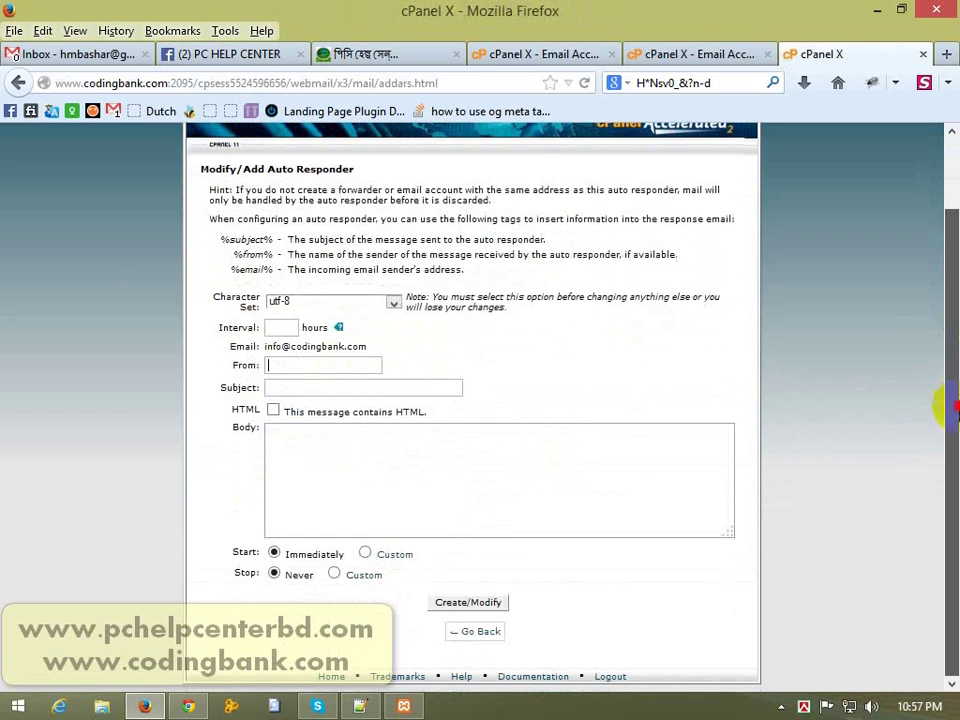
Step: Put 'Auto Repaly' in the Subject field, moving it out of the sender field
{"action": "left_click", "coordinate": [318, 364]}
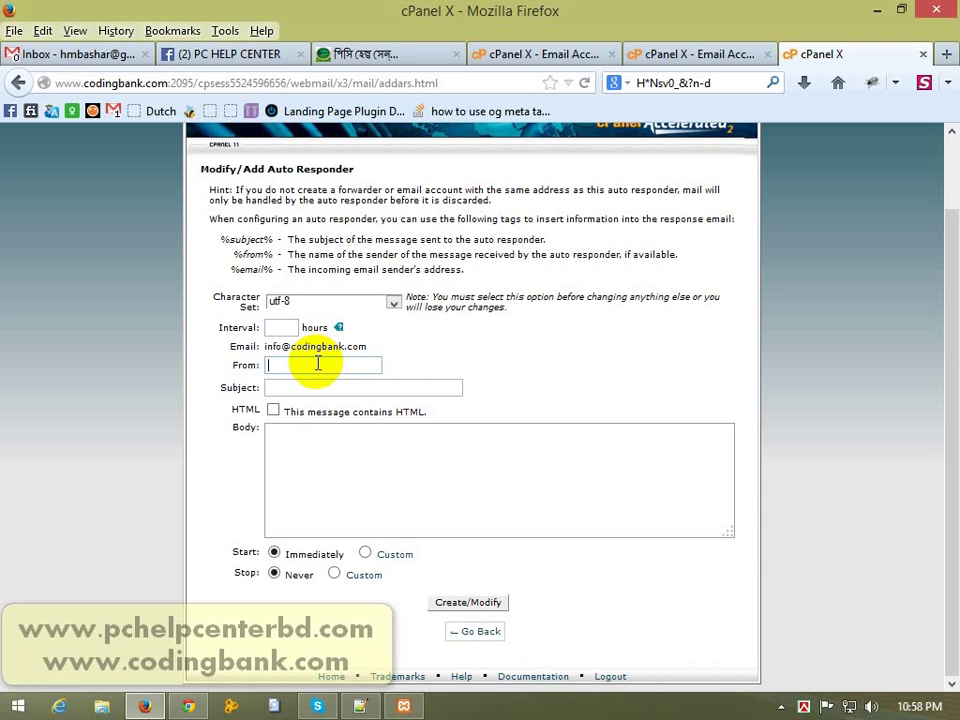
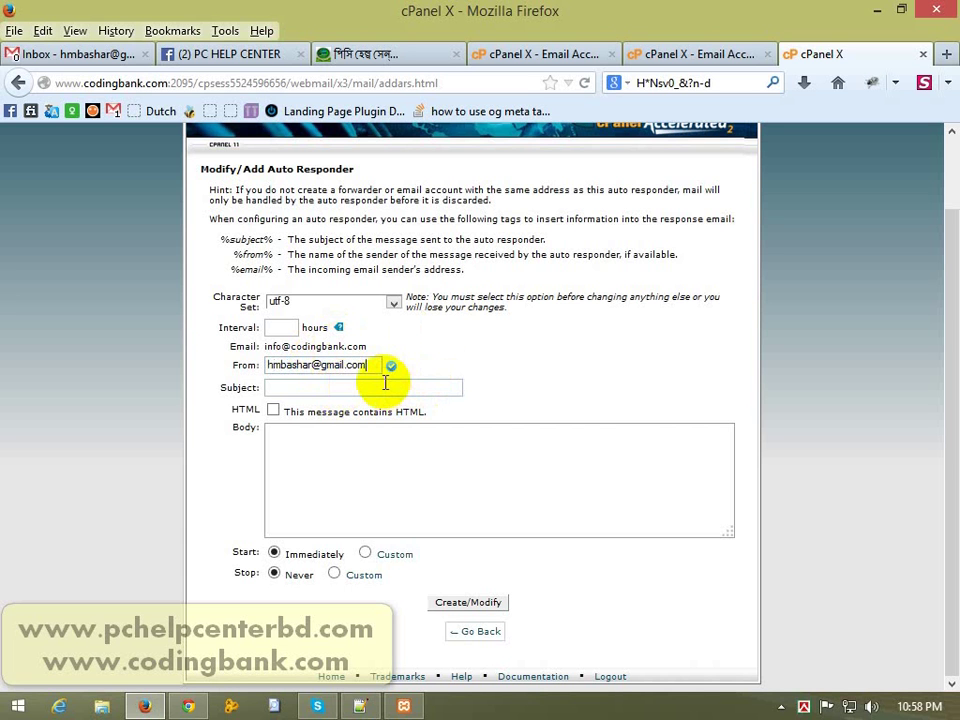
{"action": "key", "text": "ctrl+a"}
{"action": "key", "text": "BackSpace"}
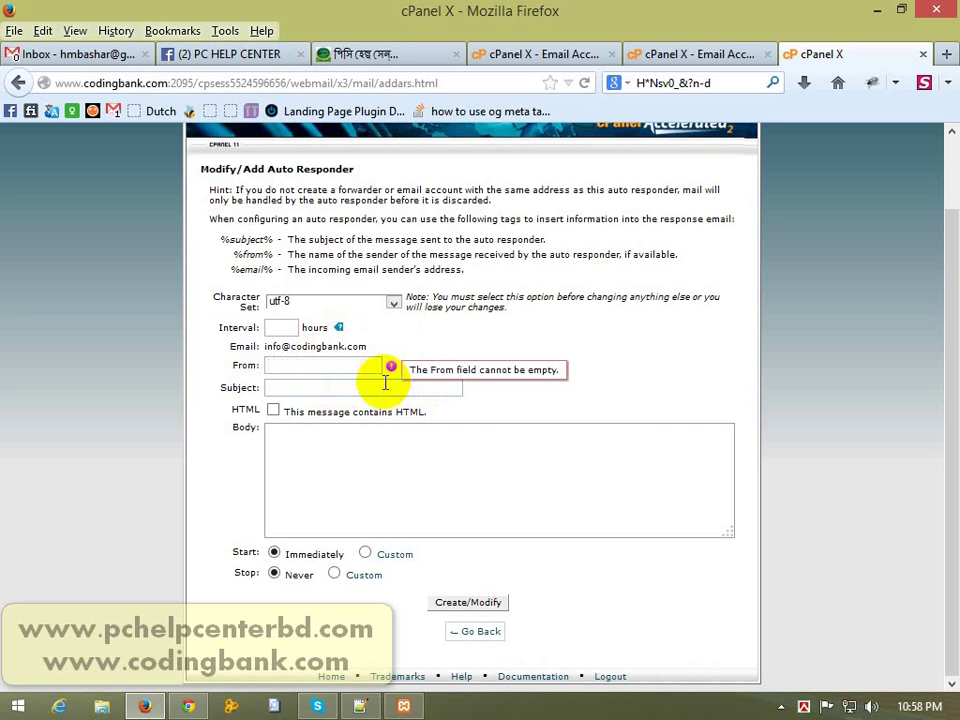
{"action": "left_click", "coordinate": [338, 364]}
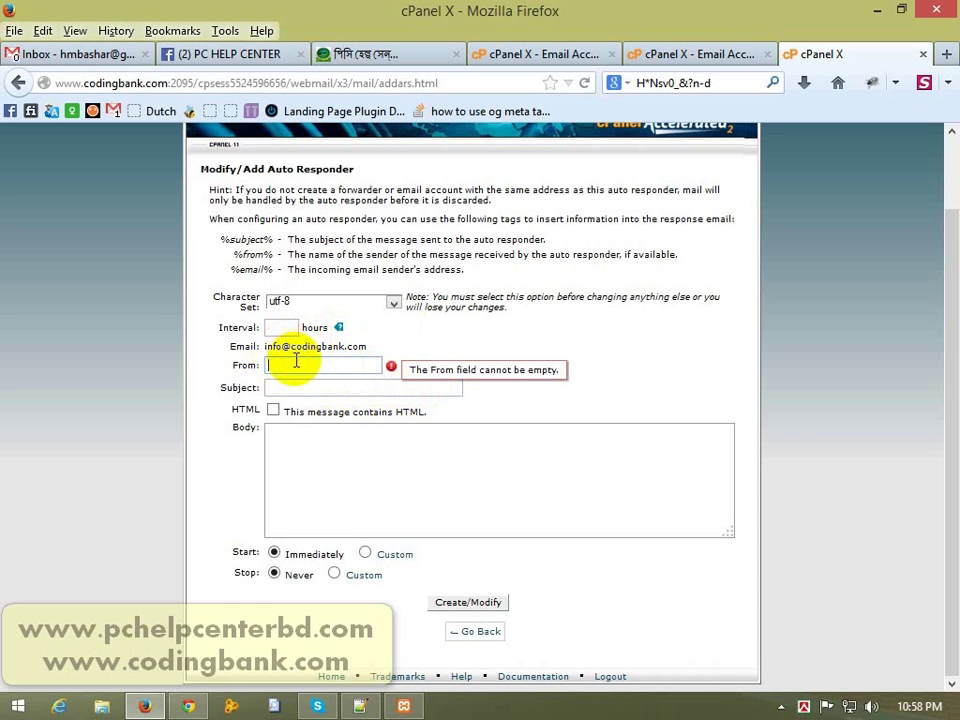
{"action": "type", "text": "Auto "}
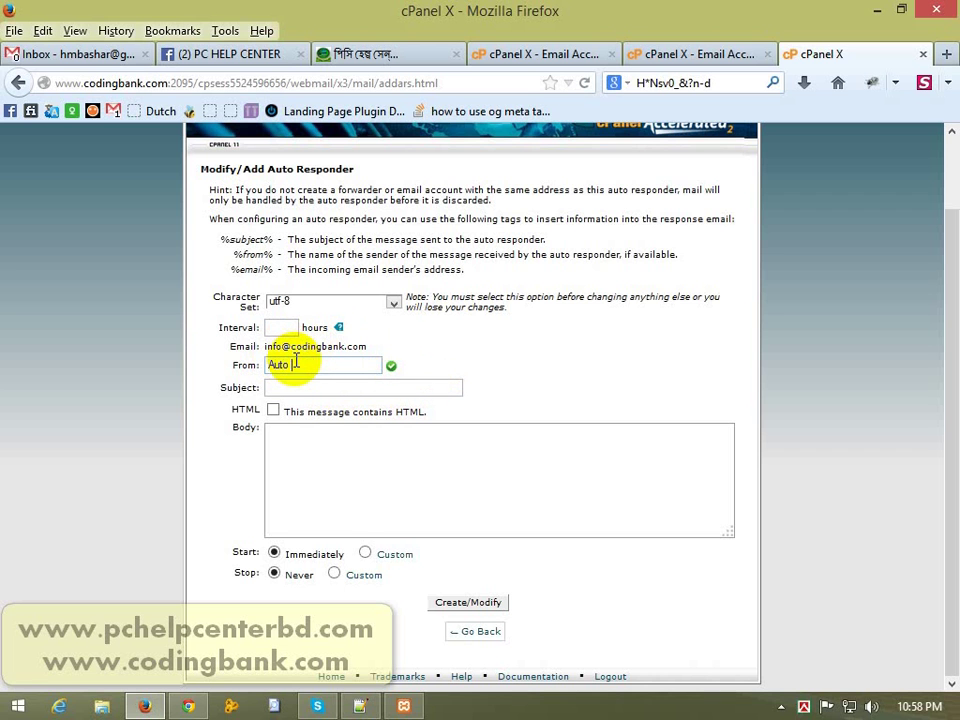
{"action": "type", "text": "Re"}
{"action": "key", "text": "BackSpace"}
{"action": "left_click", "coordinate": [371, 392]}
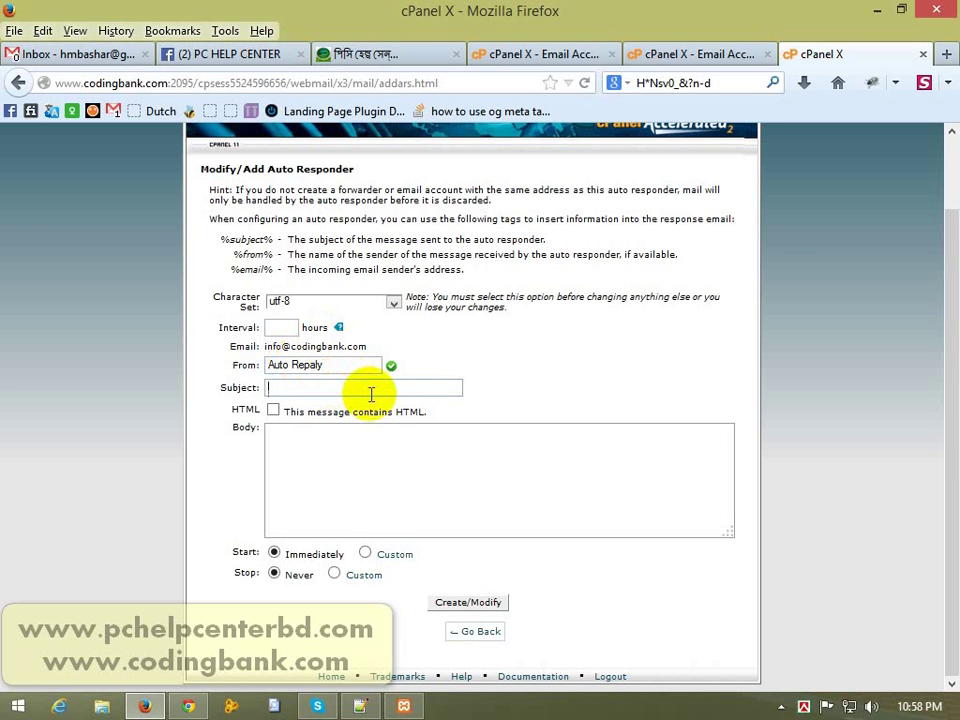
{"action": "left_click", "coordinate": [338, 366]}
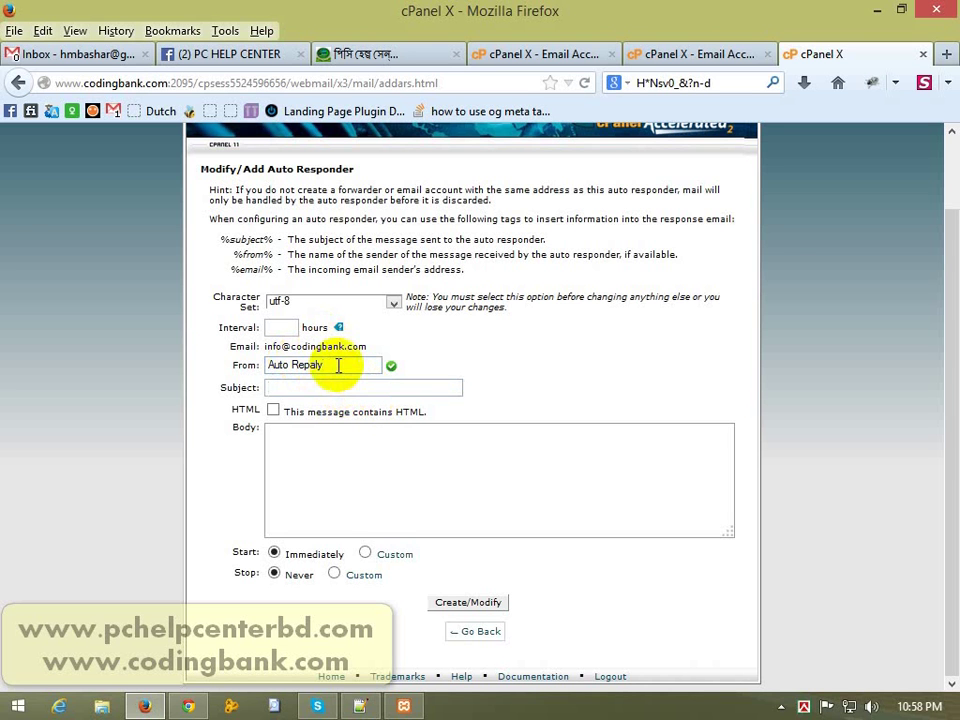
{"action": "key", "text": "ctrl+a"}
{"action": "key", "text": "ctrl+x"}
{"action": "left_click", "coordinate": [321, 386]}
{"action": "key", "text": "ctrl+v"}
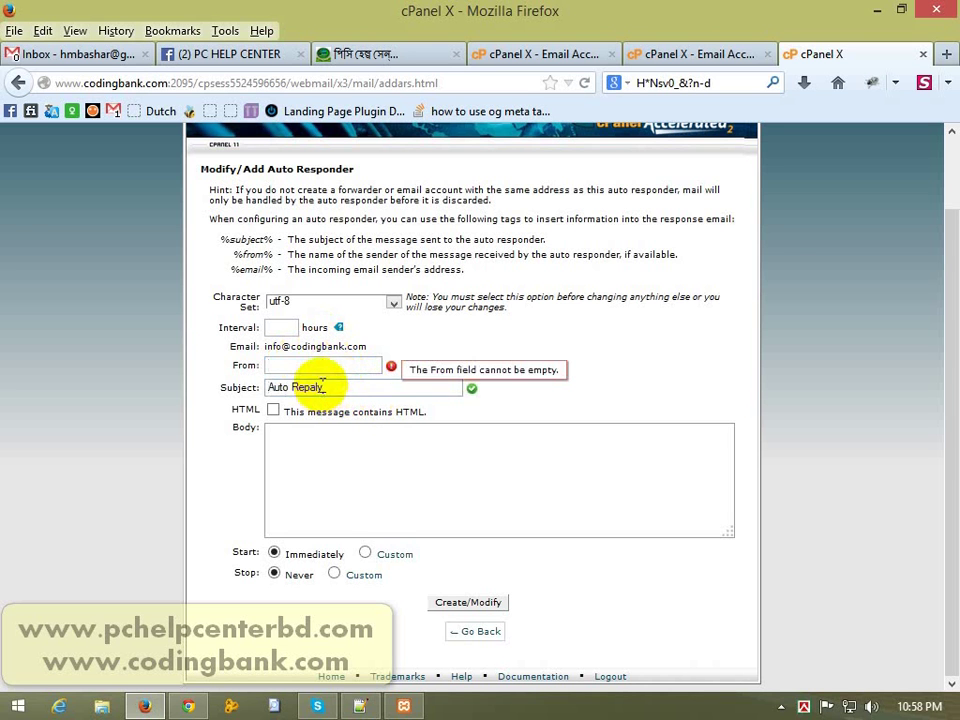
Step: Set the sender to Coding Bank and the body to 'Thanks for contact.'
{"action": "left_click", "coordinate": [321, 365]}
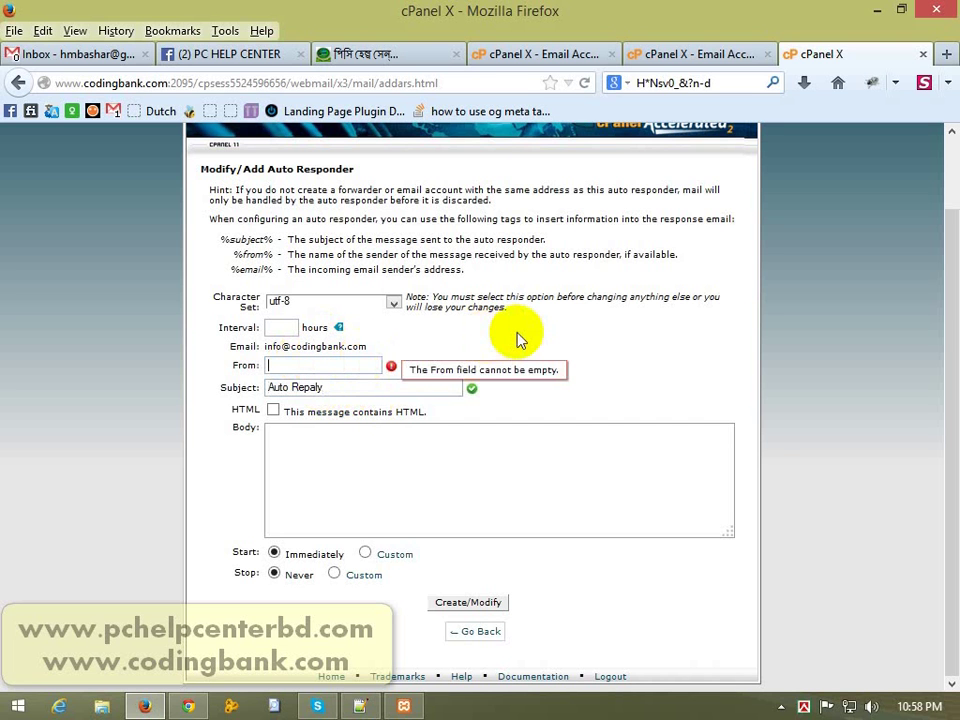
{"action": "type", "text": "Codin"}
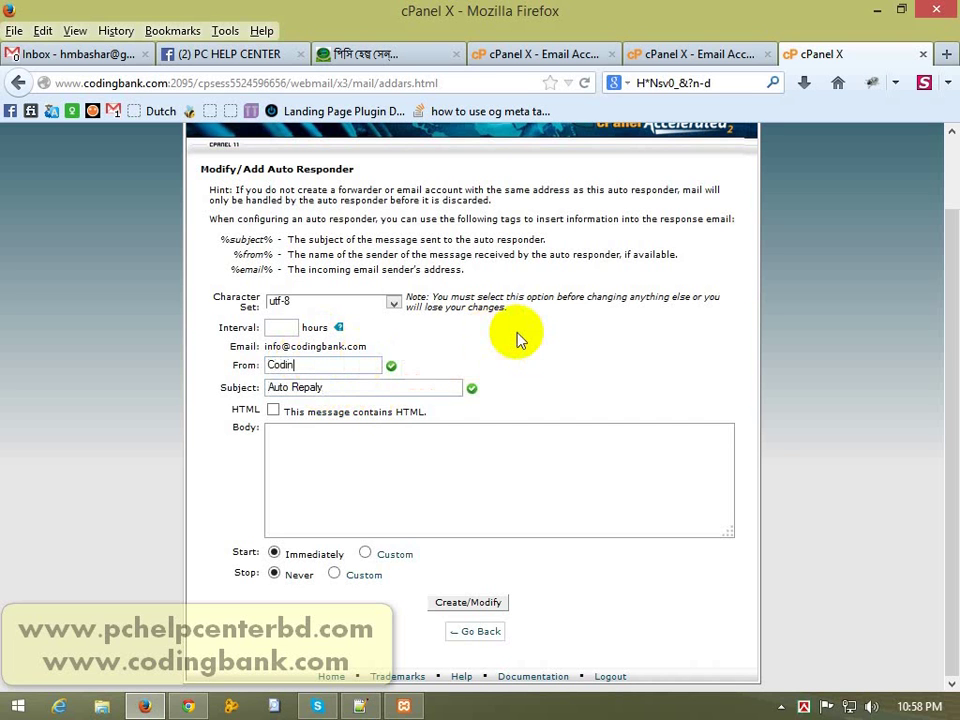
{"action": "type", "text": "g Bank"}
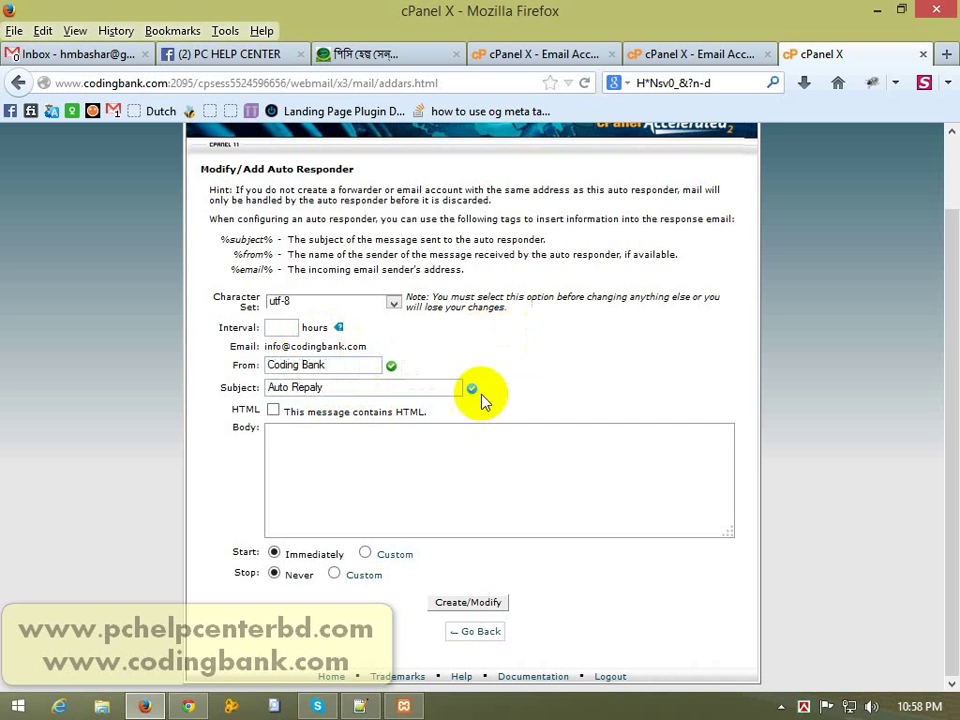
{"action": "left_click", "coordinate": [463, 437]}
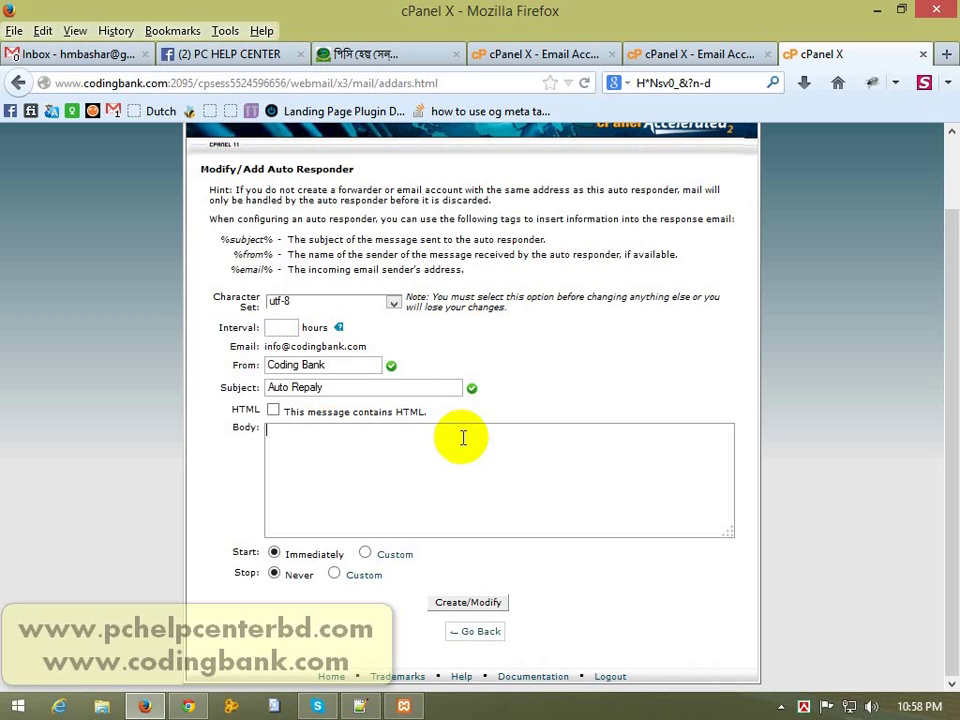
{"action": "type", "text": "Thanks"}
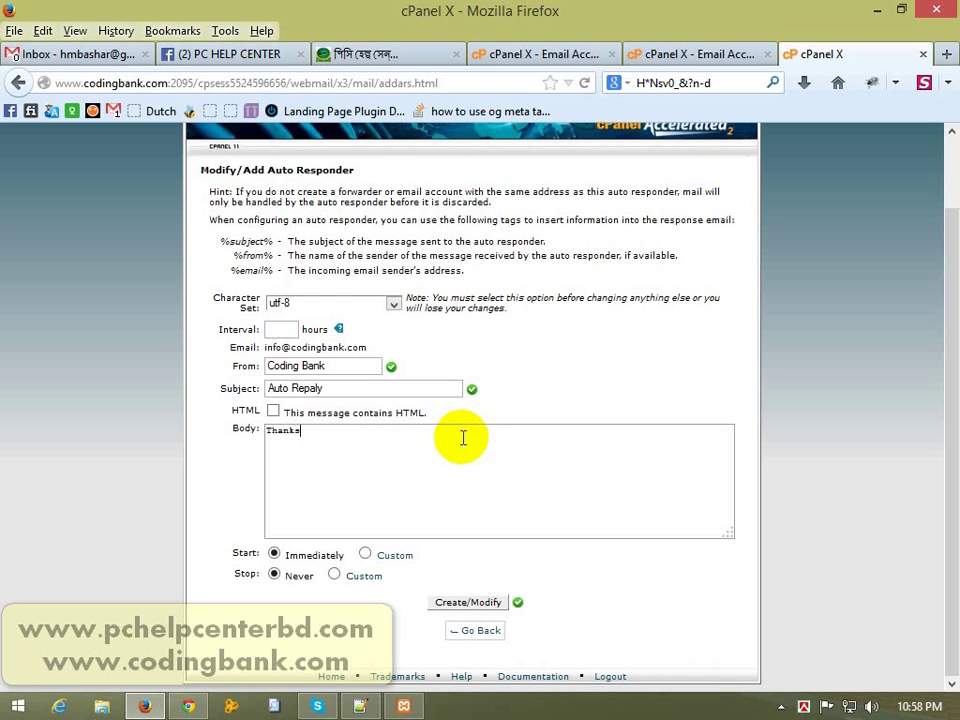
{"action": "type", "text": " for contact."}
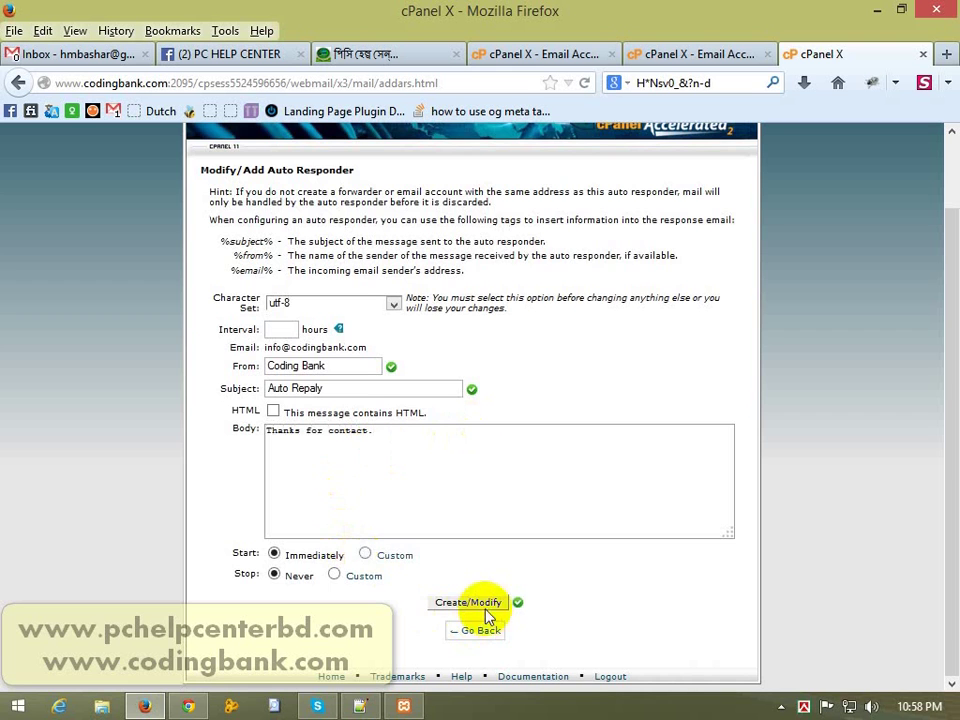
Step: Set the required Interval to 1 hour, save the auto responder, and go back to Webmail Main
{"action": "left_click", "coordinate": [463, 604]}
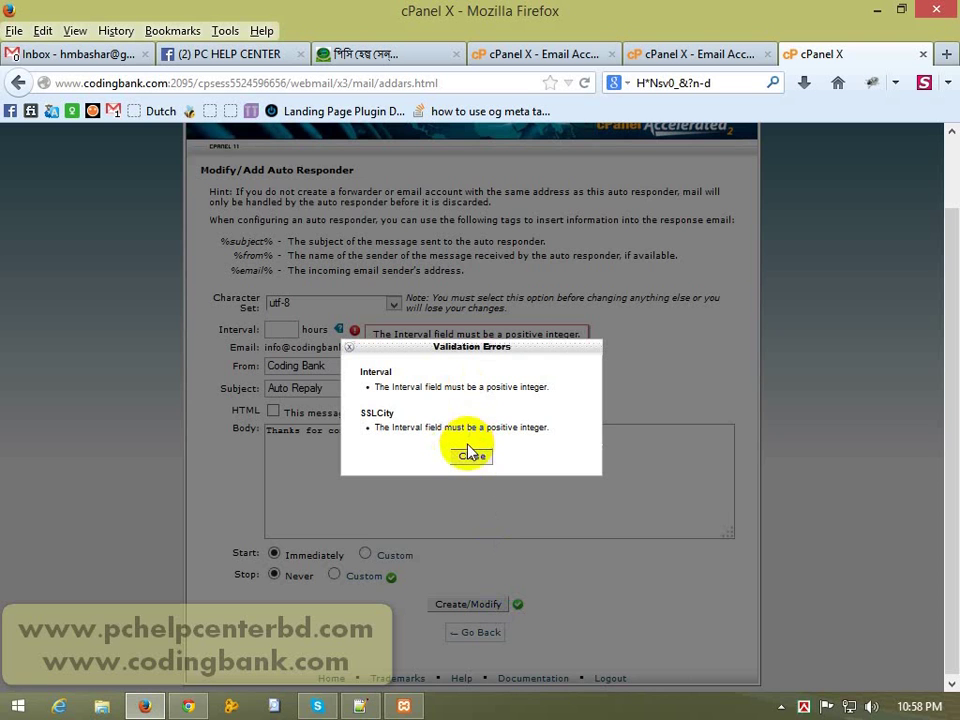
{"action": "left_click", "coordinate": [470, 456]}
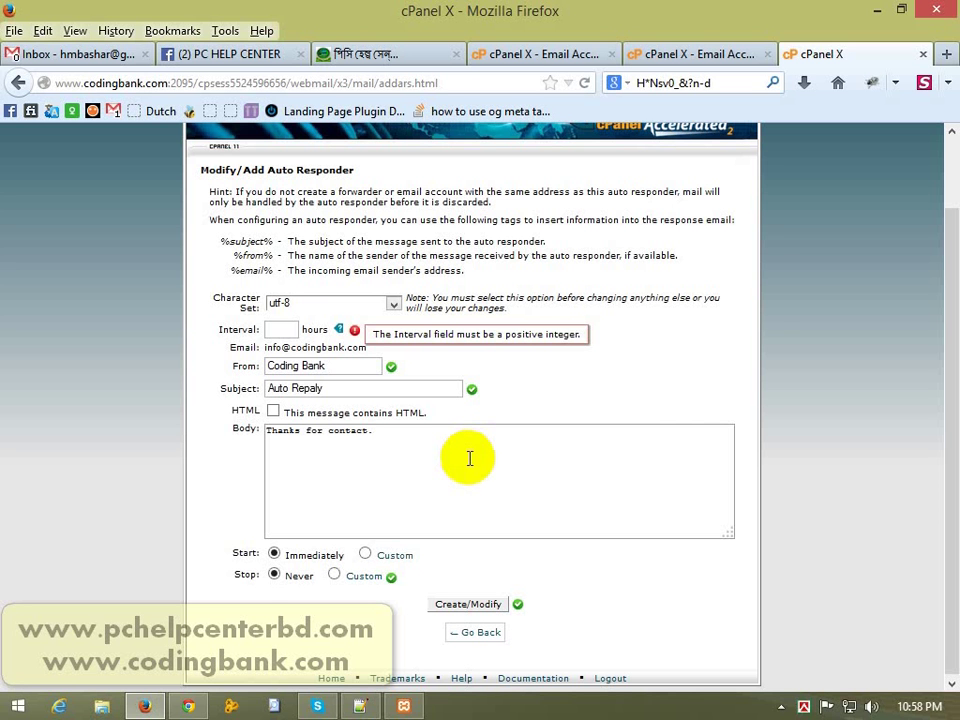
{"action": "left_click", "coordinate": [291, 330]}
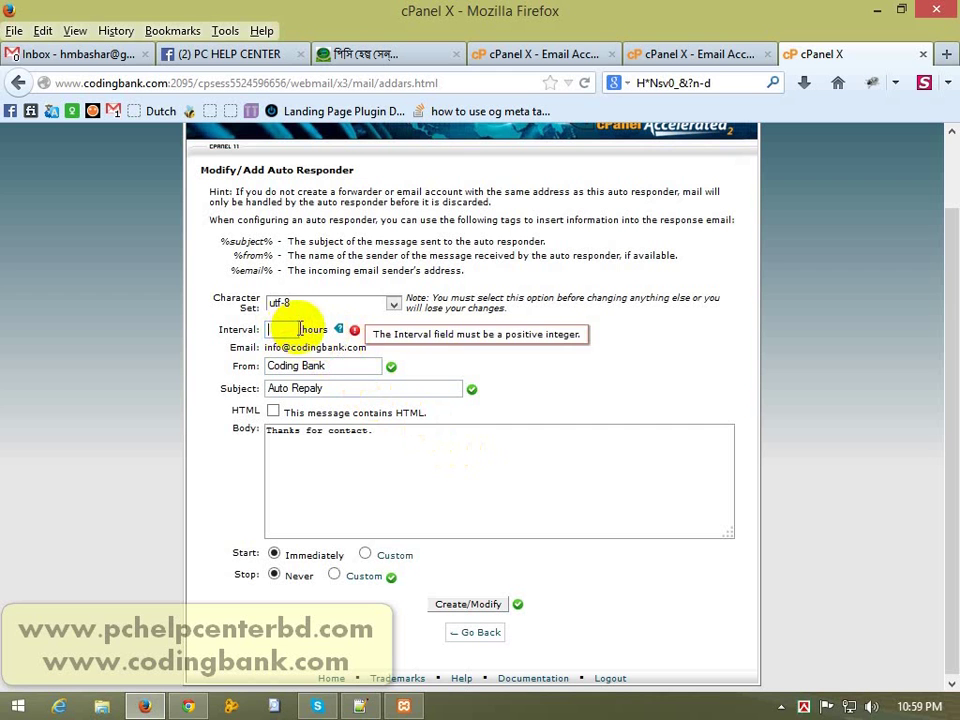
{"action": "type", "text": "1"}
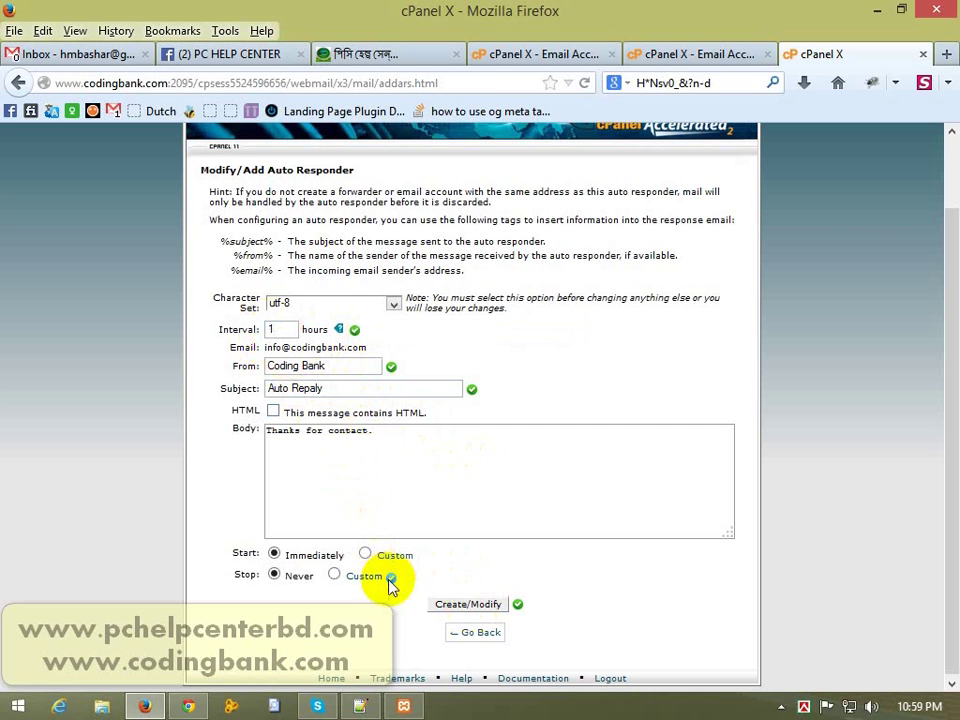
{"action": "left_click", "coordinate": [467, 607]}
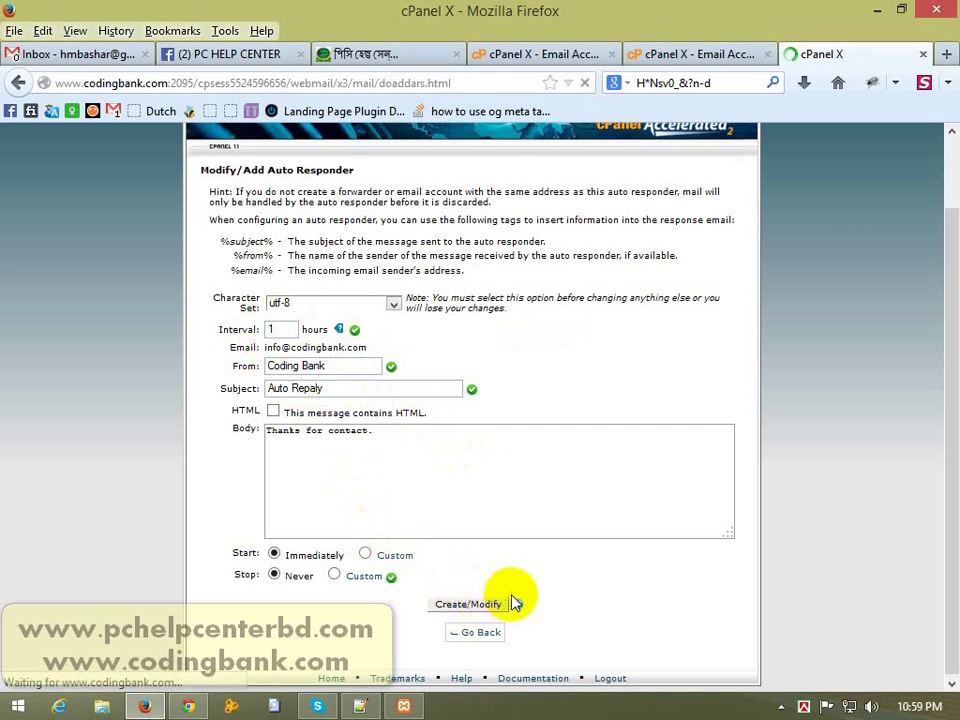
{"action": "left_click", "coordinate": [484, 297]}
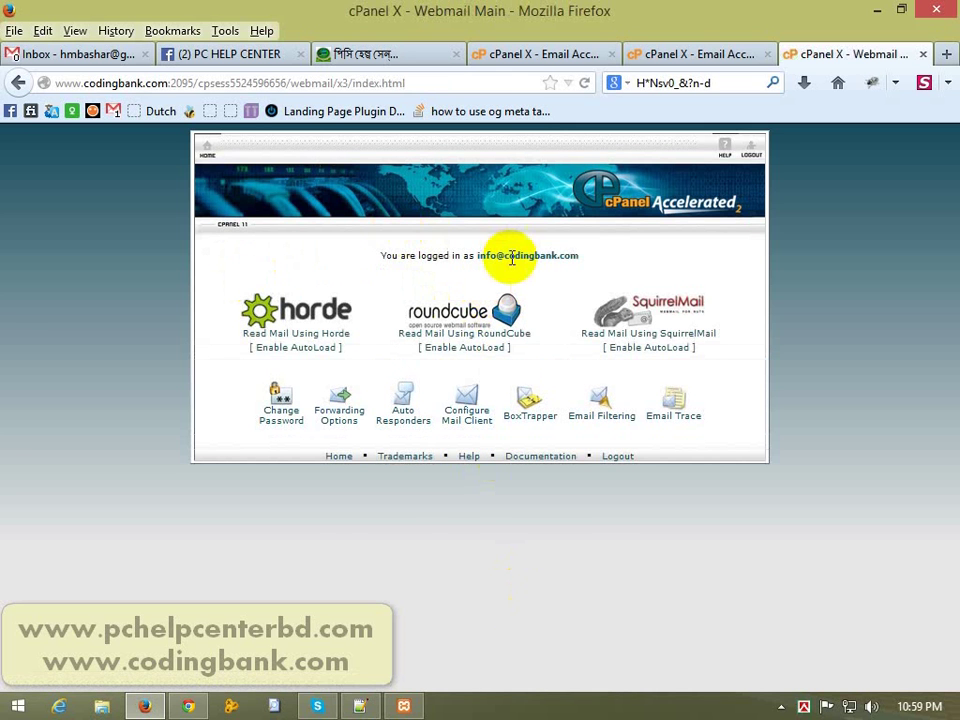
Step: Copy the info mailbox address and paste it as recipient of a new Gmail message
{"action": "double_click", "coordinate": [511, 256]}
{"action": "left_click", "coordinate": [600, 261]}
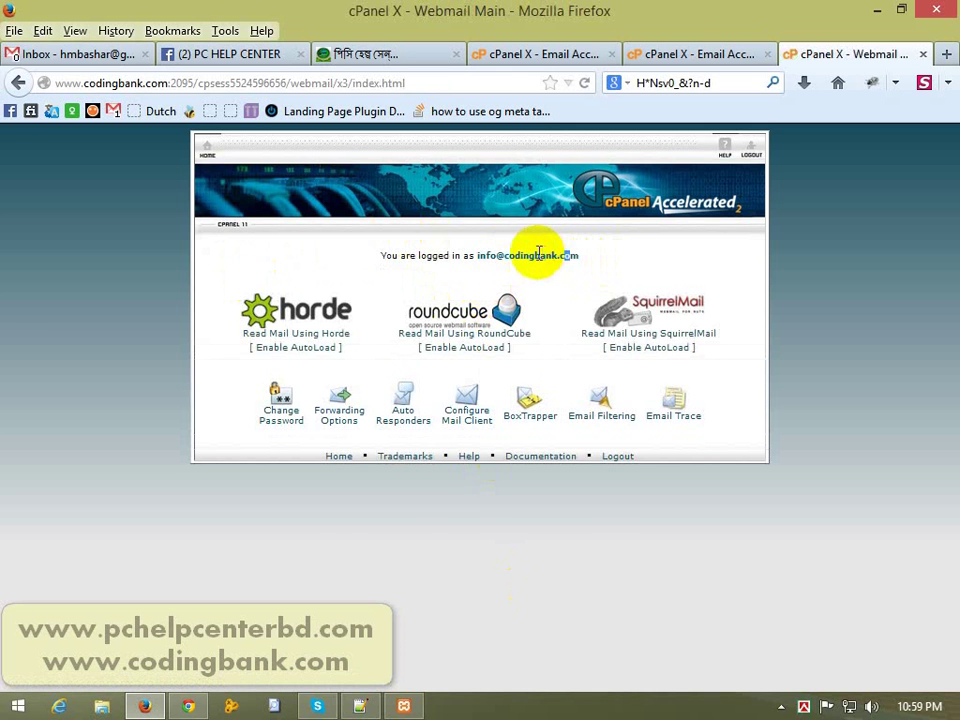
{"action": "left_click_drag", "start_coordinate": [477, 256], "coordinate": [583, 262]}
{"action": "key", "text": "ctrl+c"}
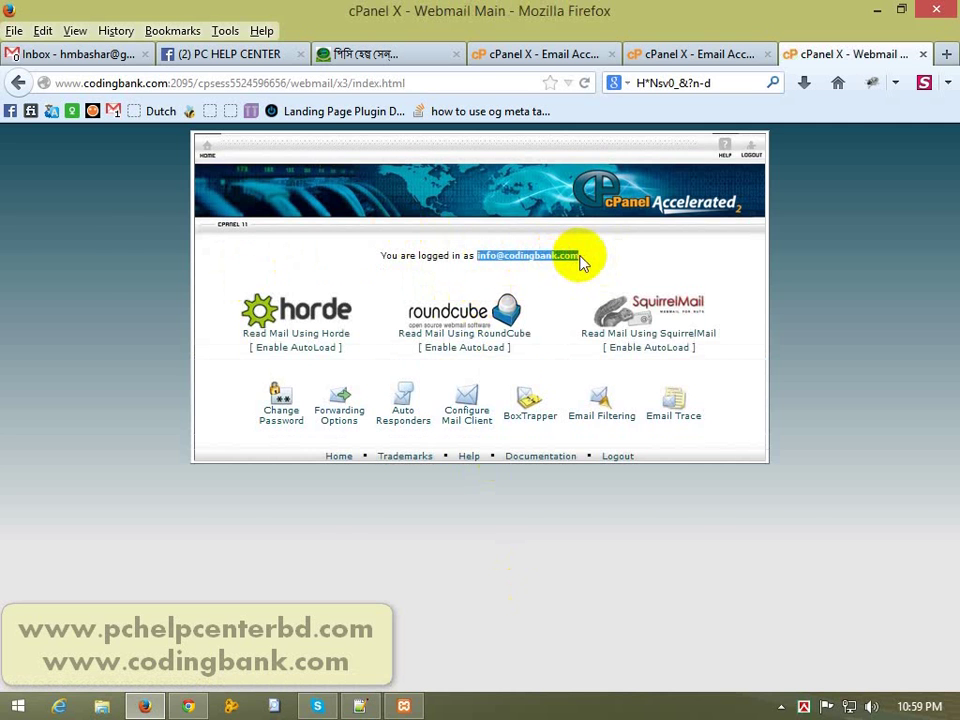
{"action": "left_click", "coordinate": [85, 55]}
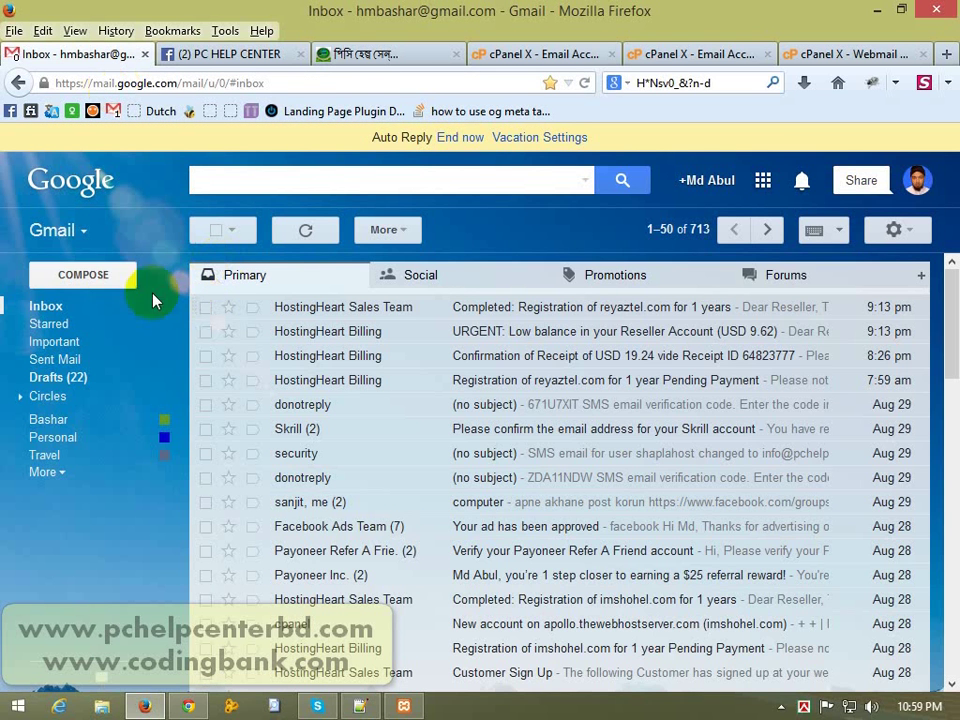
{"action": "left_click", "coordinate": [134, 280]}
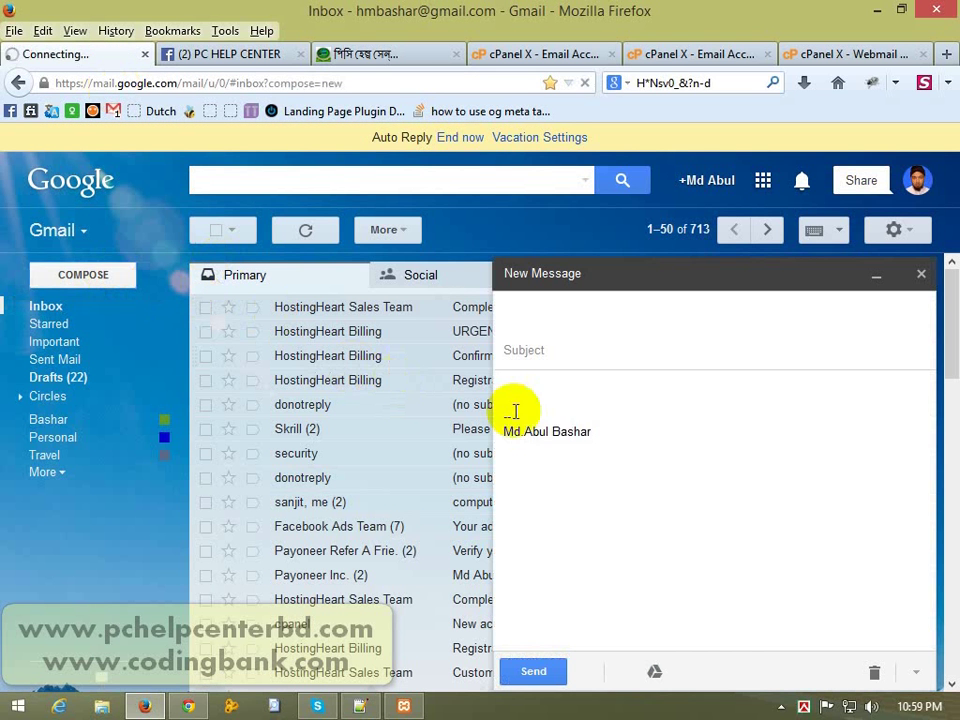
{"action": "key", "text": "ctrl+v"}
Step: Use 'test email auto replay' as subject and body, and send the message
{"action": "left_click", "coordinate": [616, 353]}
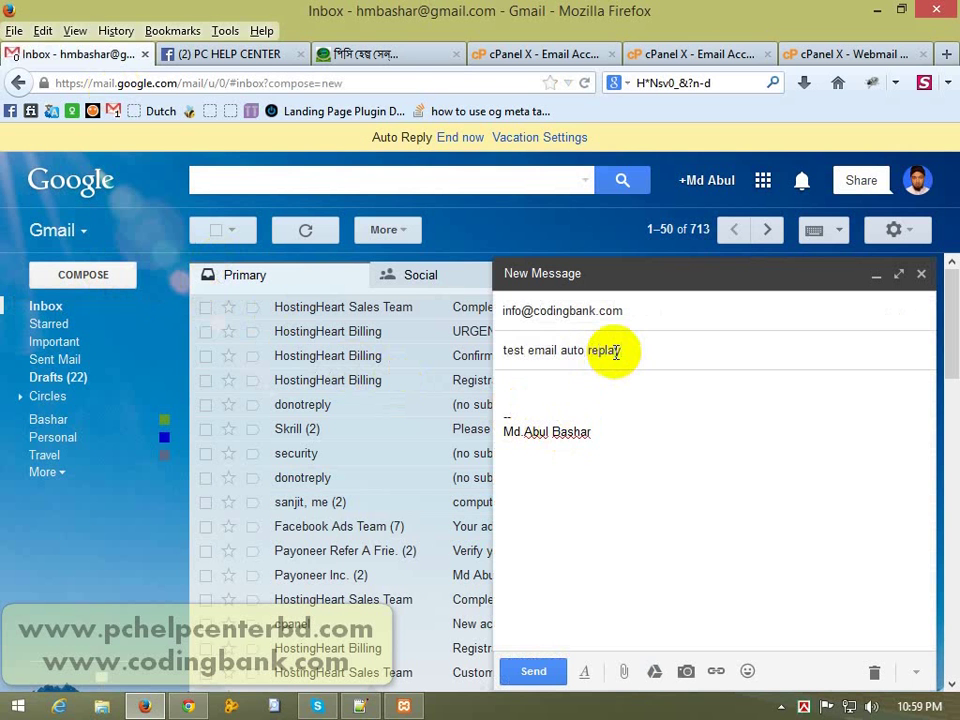
{"action": "key", "text": "ctrl+a"}
{"action": "key", "text": "ctrl+c"}
{"action": "left_click", "coordinate": [614, 390]}
{"action": "key", "text": "ctrl+v"}
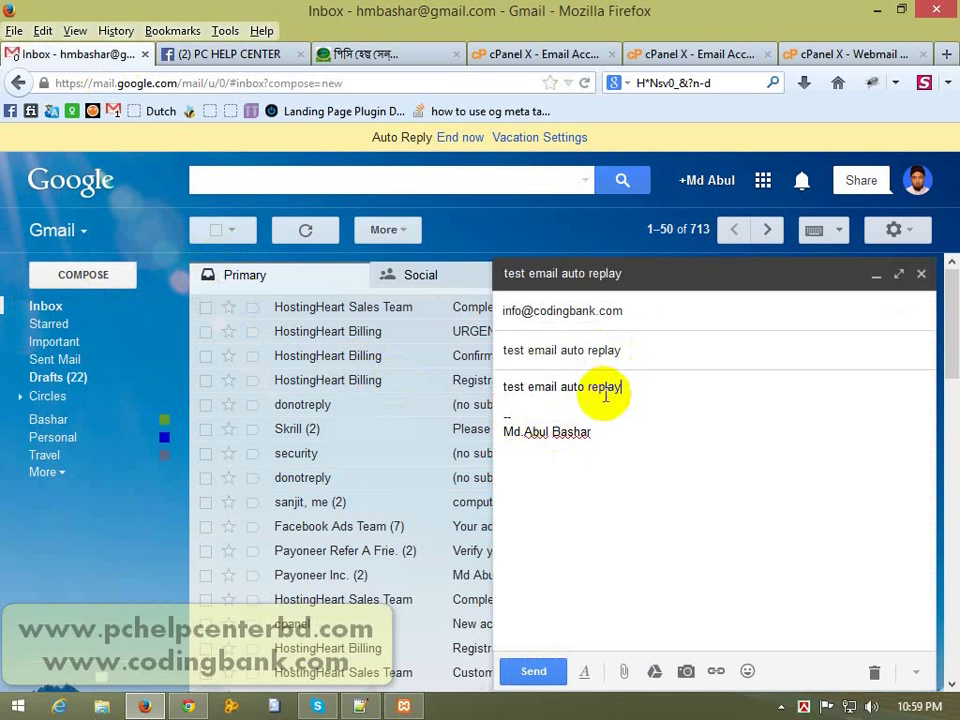
{"action": "key", "text": "ctrl+v"}
{"action": "key", "text": "ctrl+v"}
{"action": "key", "text": "ctrl+v"}
{"action": "key", "text": "ctrl+v"}
{"action": "key", "text": "ctrl+v"}
{"action": "key", "text": "ctrl+v"}
{"action": "key", "text": "ctrl+v"}
{"action": "key", "text": "ctrl+v"}
{"action": "key", "text": "ctrl+v"}
{"action": "key", "text": "ctrl+v"}
{"action": "key", "text": "ctrl+v"}
{"action": "key", "text": "ctrl+v"}
{"action": "key", "text": "ctrl+v"}
{"action": "key", "text": "ctrl+v"}
{"action": "key", "text": "ctrl+v"}
{"action": "left_click", "coordinate": [538, 671]}
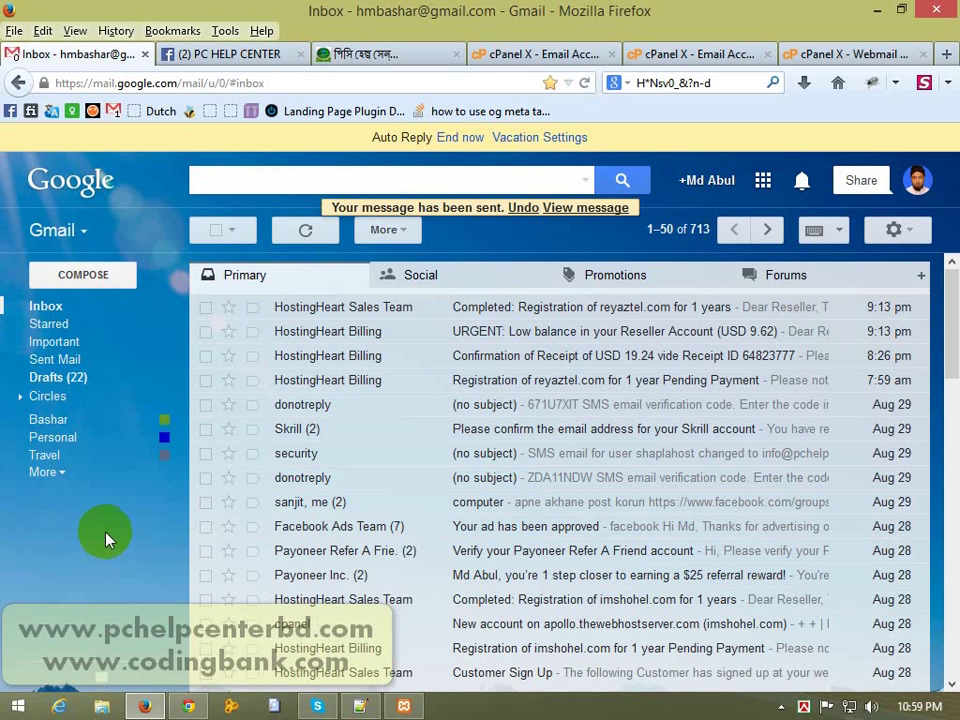
{"action": "left_click", "coordinate": [843, 56]}
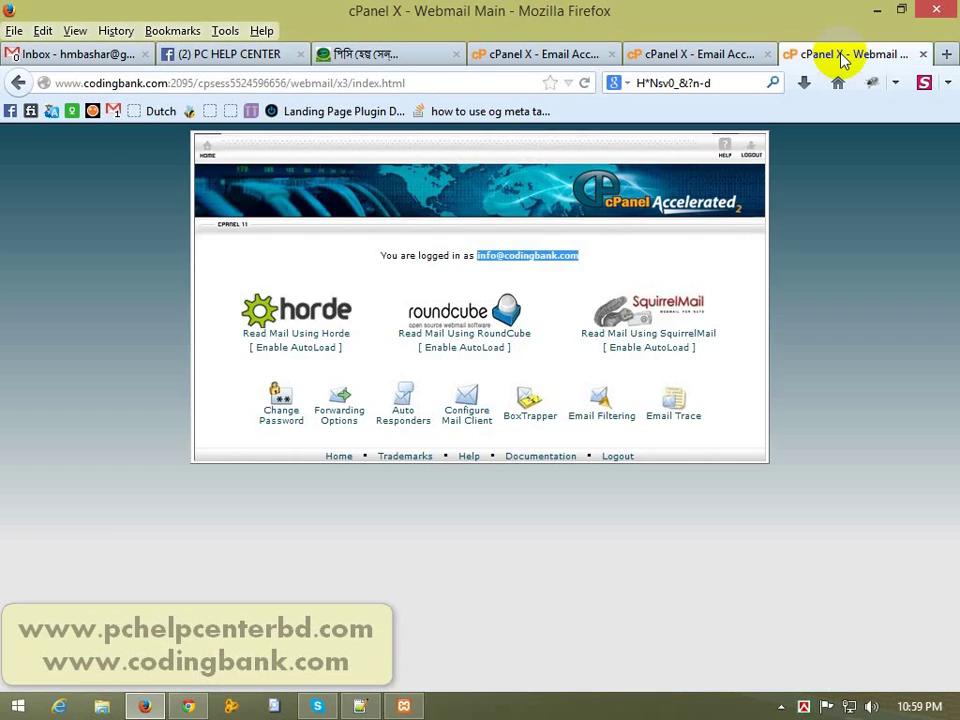
Step: Open the mailbox in Roundcube, then find Coding Bank's Auto Repaly reply in Gmail and delete it
{"action": "left_click", "coordinate": [483, 297]}
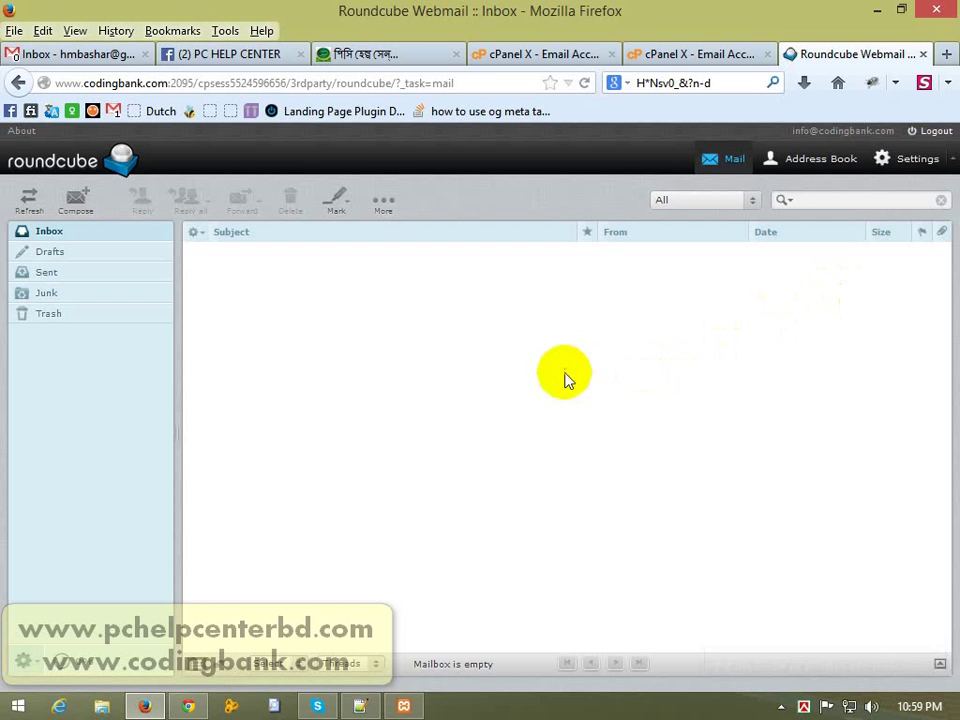
{"action": "left_click", "coordinate": [64, 56]}
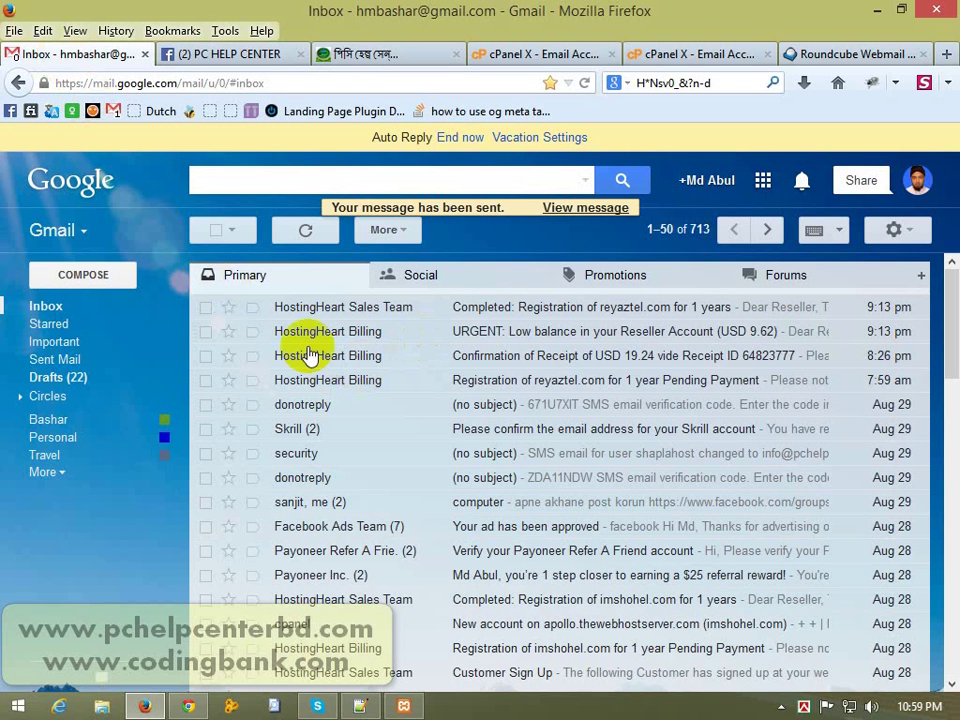
{"action": "left_click", "coordinate": [64, 311]}
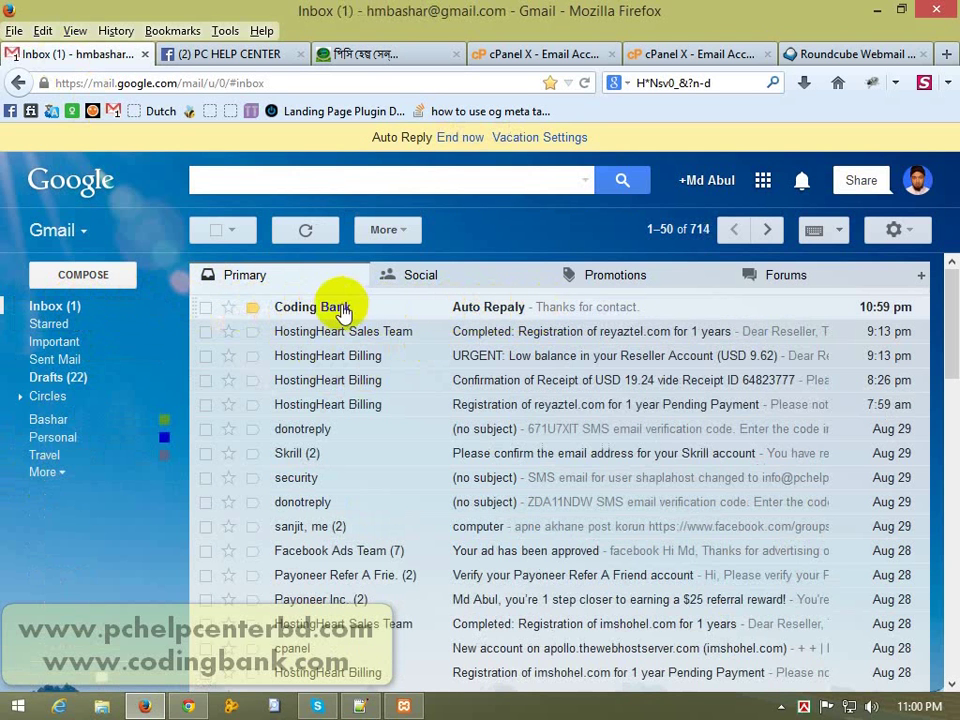
{"action": "mouse_move", "coordinate": [338, 313]}
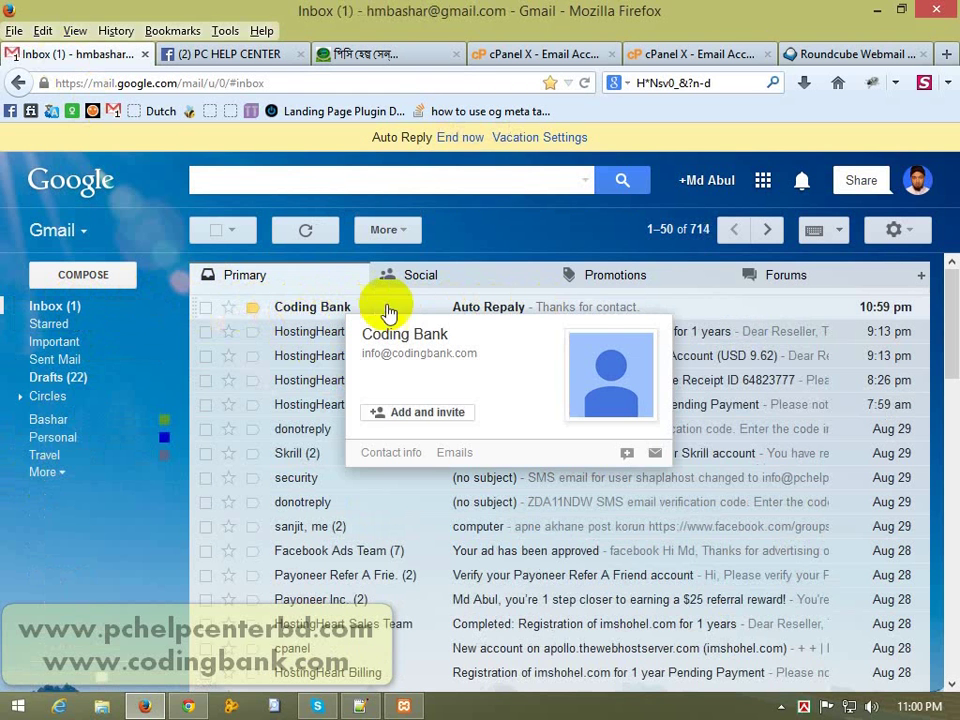
{"action": "left_click", "coordinate": [548, 311]}
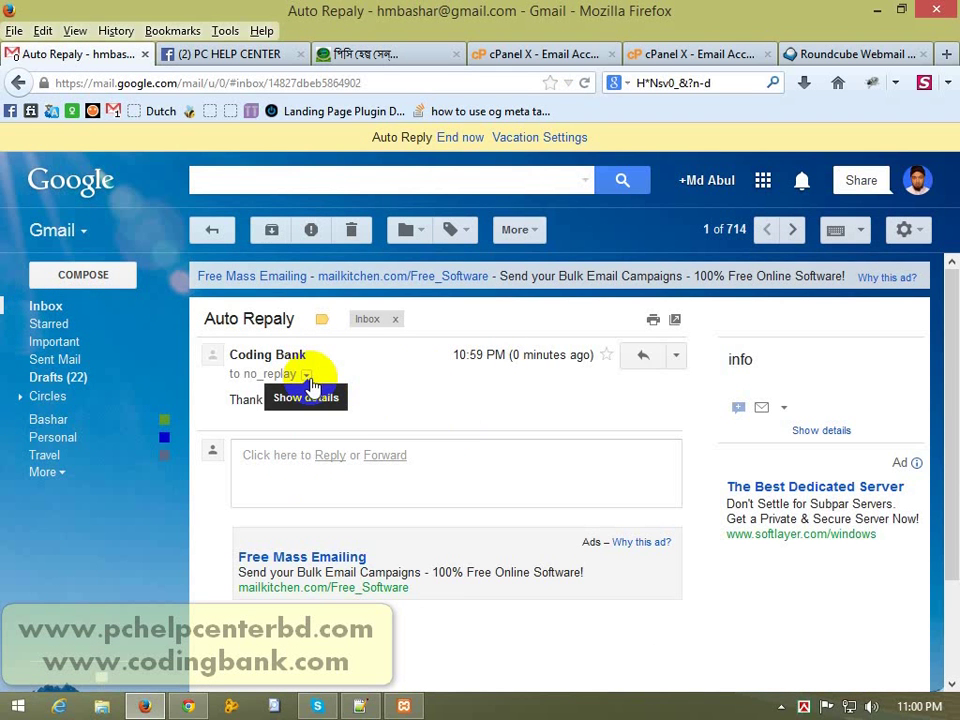
{"action": "left_click", "coordinate": [381, 392]}
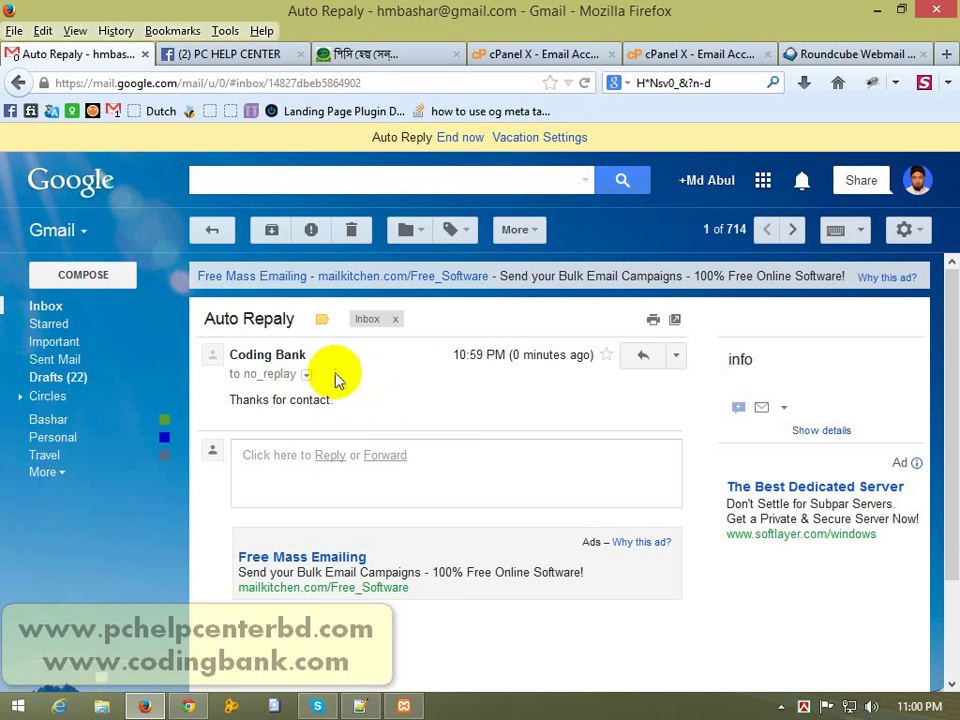
{"action": "left_click", "coordinate": [355, 230]}
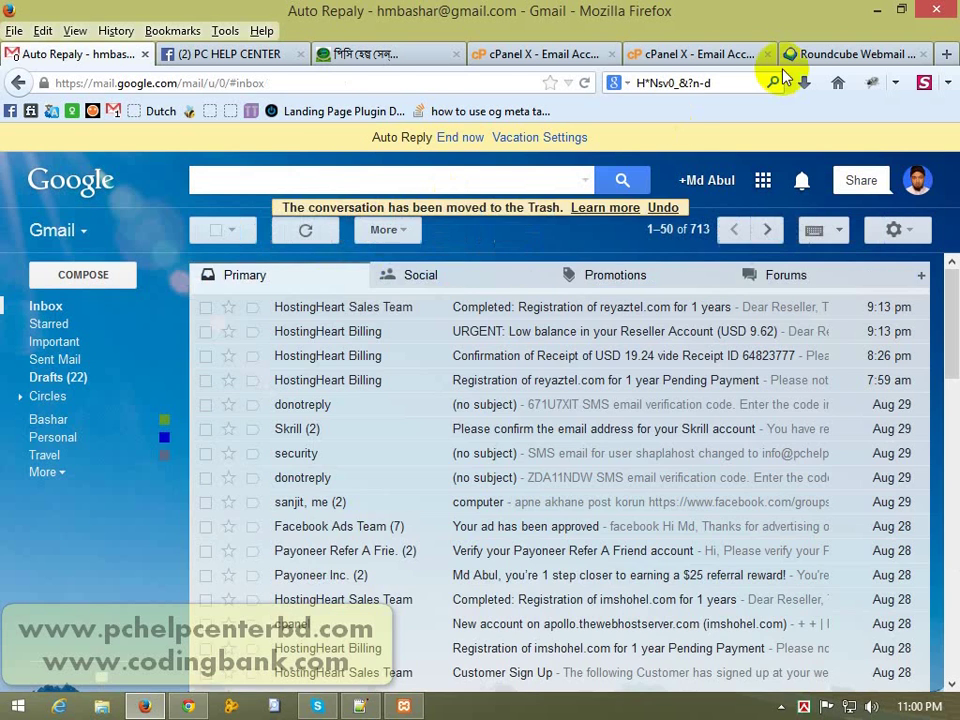
{"action": "left_click", "coordinate": [815, 58]}
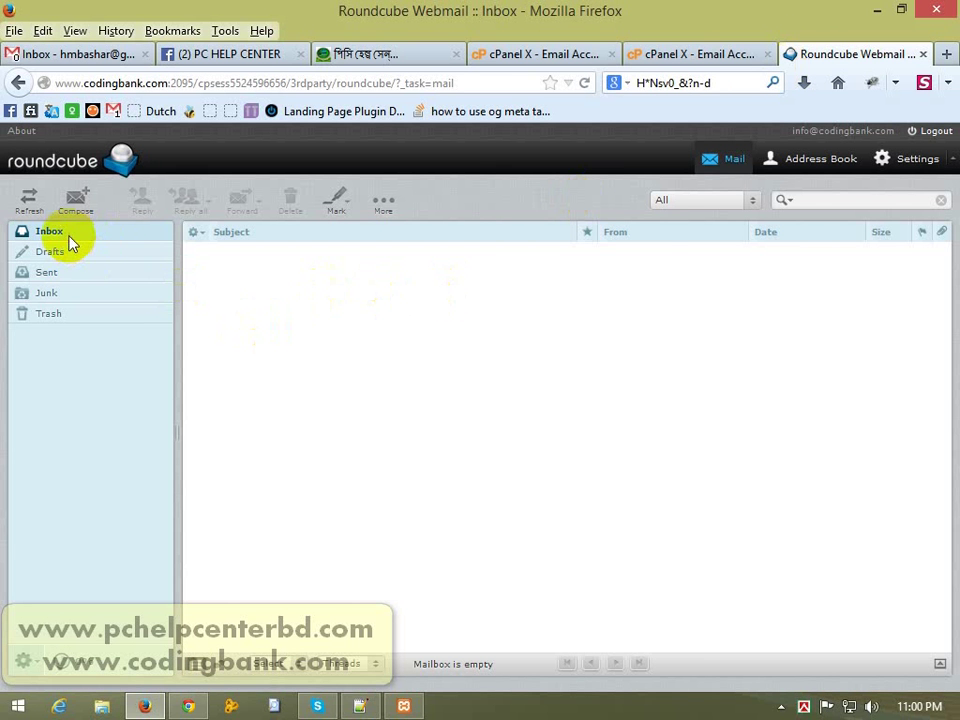
Step: Select both test messages in the Roundcube Inbox, delete them, and return to Webmail Main
{"action": "left_click", "coordinate": [70, 241]}
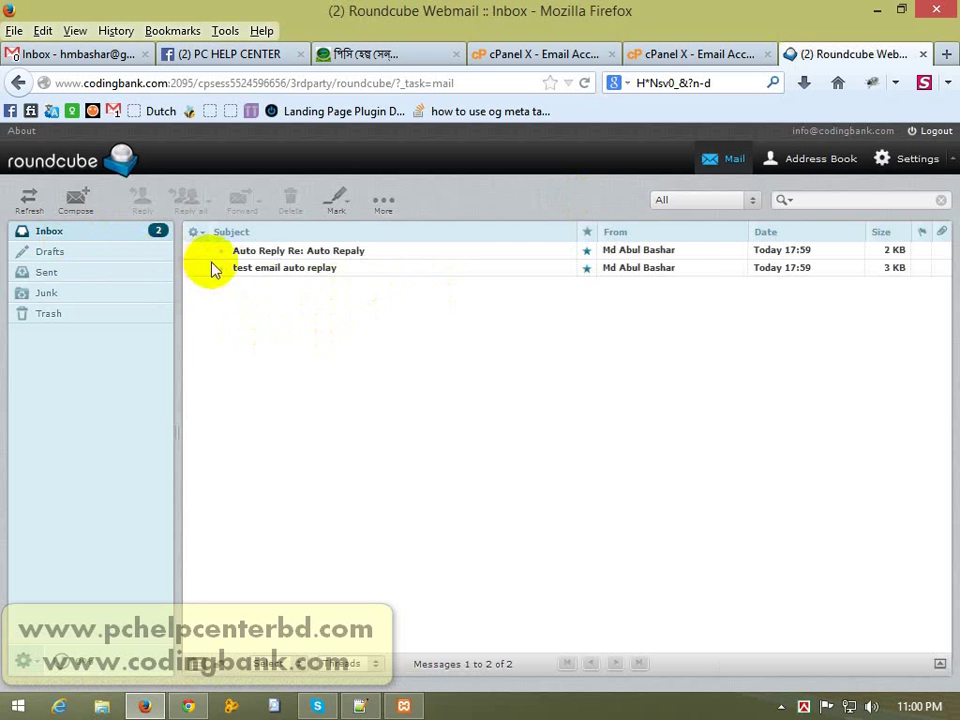
{"action": "left_click", "coordinate": [265, 270]}
{"action": "left_click", "coordinate": [262, 252], "text": "ctrl"}
{"action": "left_click", "coordinate": [290, 200]}
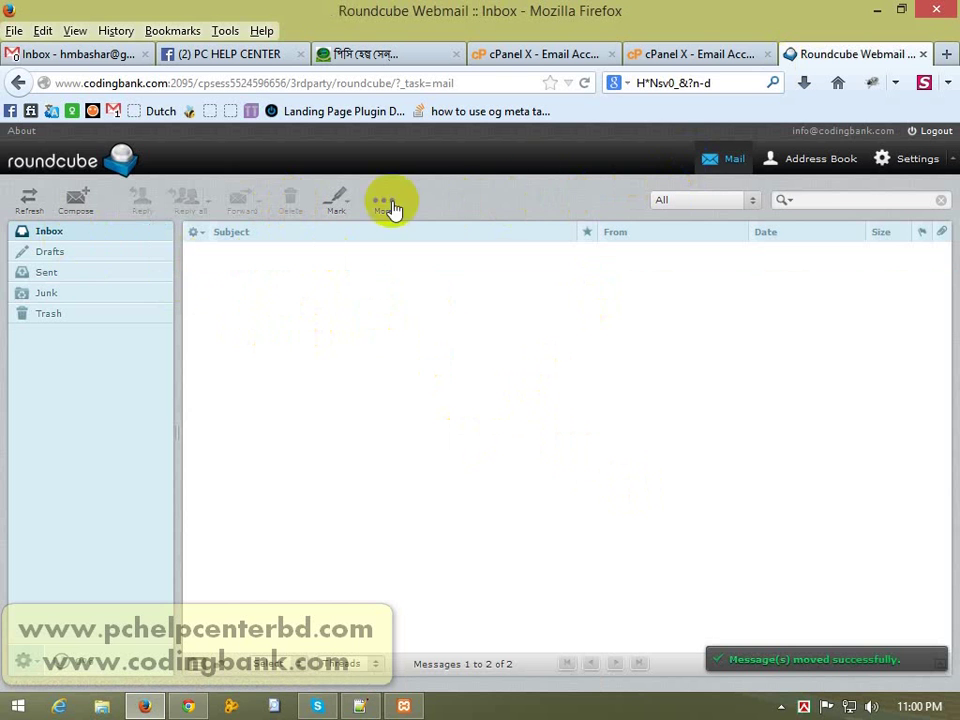
{"action": "left_click", "coordinate": [19, 83]}
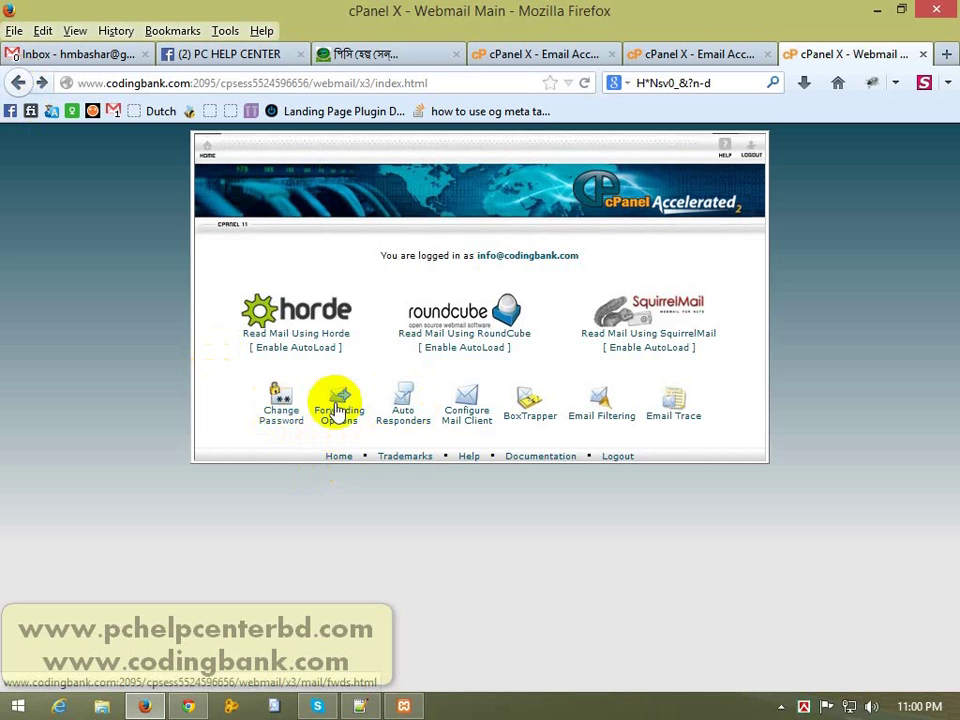
{"action": "left_click", "coordinate": [349, 419]}
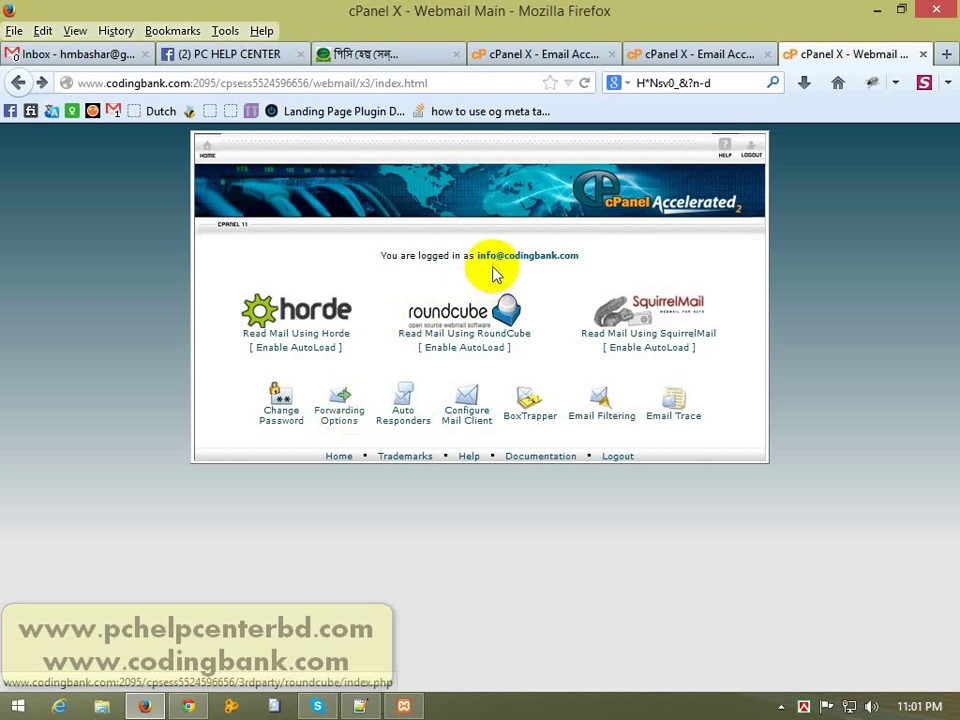
{"action": "mouse_move", "coordinate": [476, 257]}
{"action": "left_mouse_down"}
{"action": "mouse_move", "coordinate": [581, 257]}
{"action": "mouse_move", "coordinate": [569, 258]}
{"action": "left_mouse_up"}
{"action": "left_click", "coordinate": [602, 259]}
{"action": "left_click", "coordinate": [556, 258]}
{"action": "left_click", "coordinate": [575, 261]}
{"action": "left_click_drag", "start_coordinate": [476, 255], "coordinate": [578, 257]}
{"action": "left_click", "coordinate": [574, 254]}
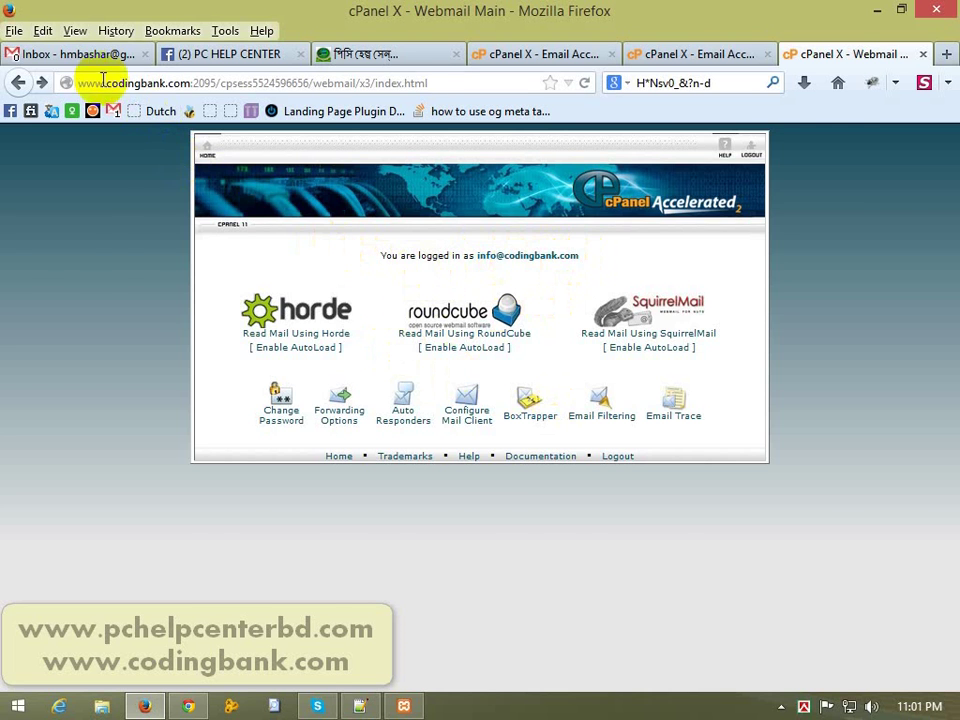
{"action": "left_click", "coordinate": [80, 55]}
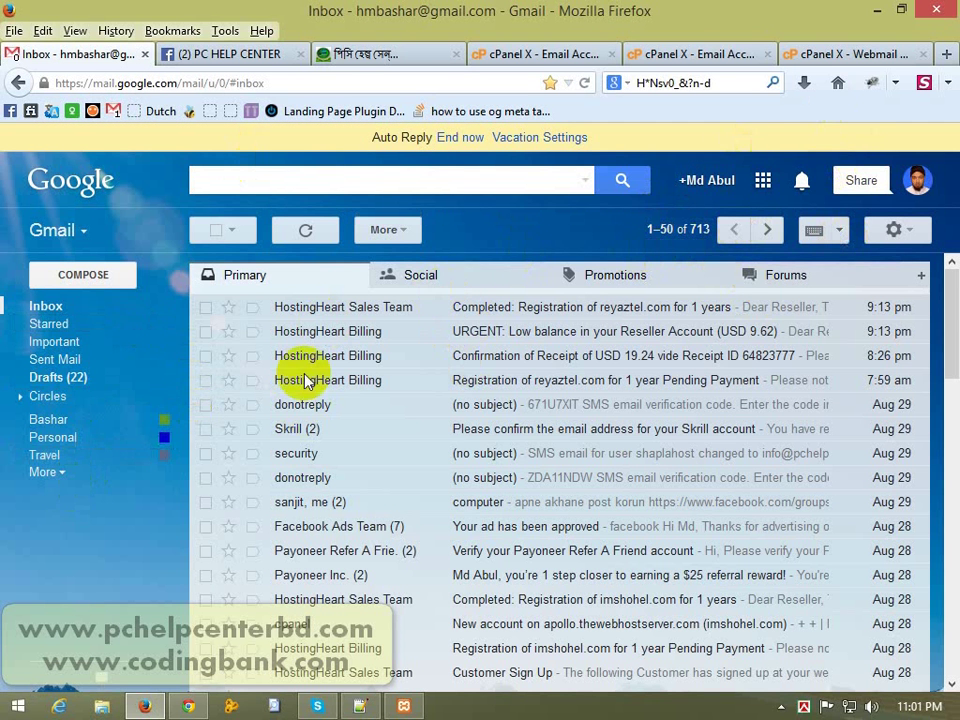
{"action": "left_click", "coordinate": [829, 52]}
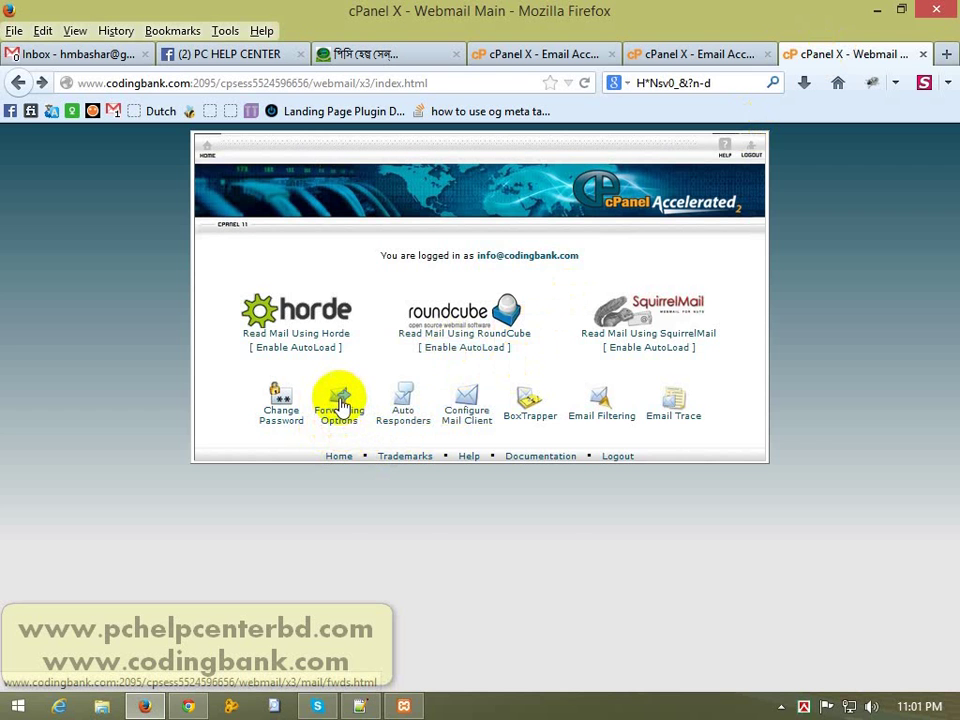
Step: Add a forwarder sending the info mailbox's mail to the saved Gmail address
{"action": "left_click", "coordinate": [342, 403]}
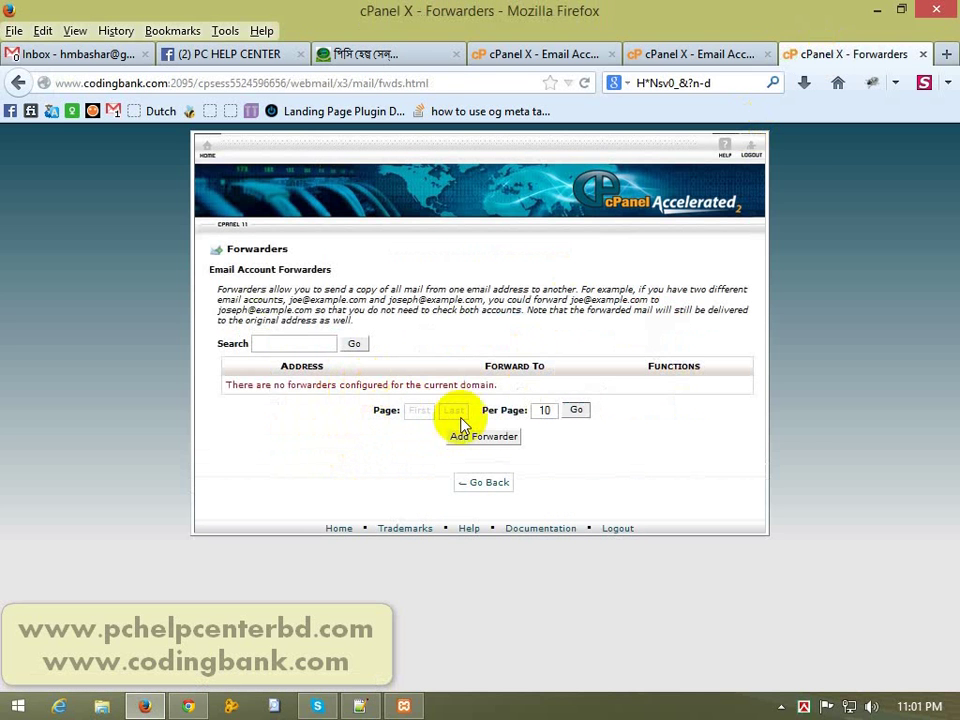
{"action": "left_click", "coordinate": [486, 440]}
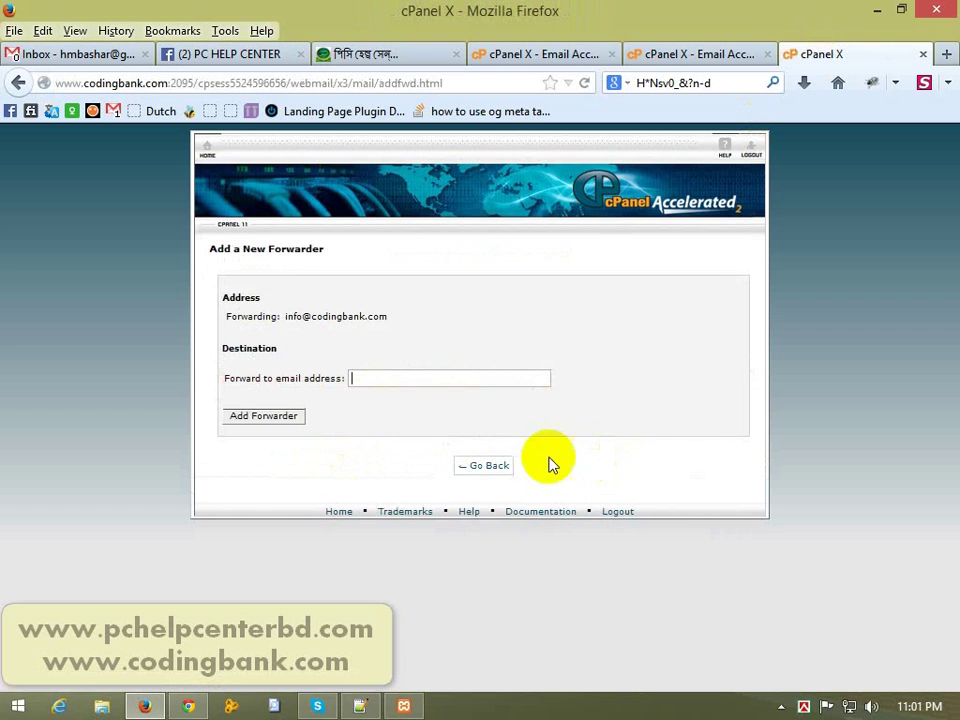
{"action": "left_click", "coordinate": [445, 382]}
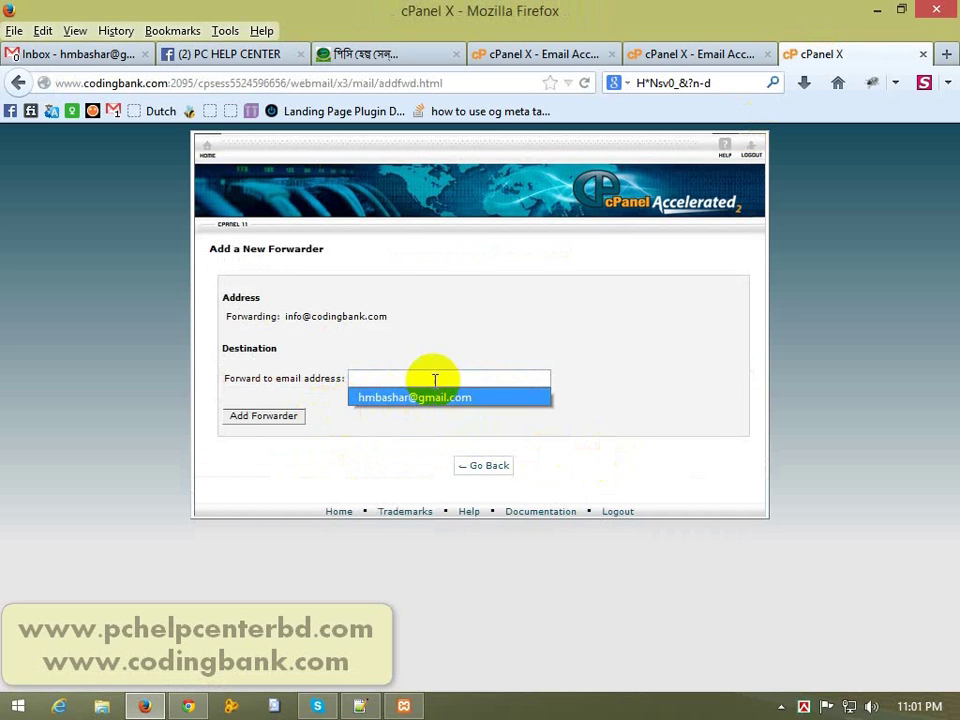
{"action": "left_click", "coordinate": [440, 398]}
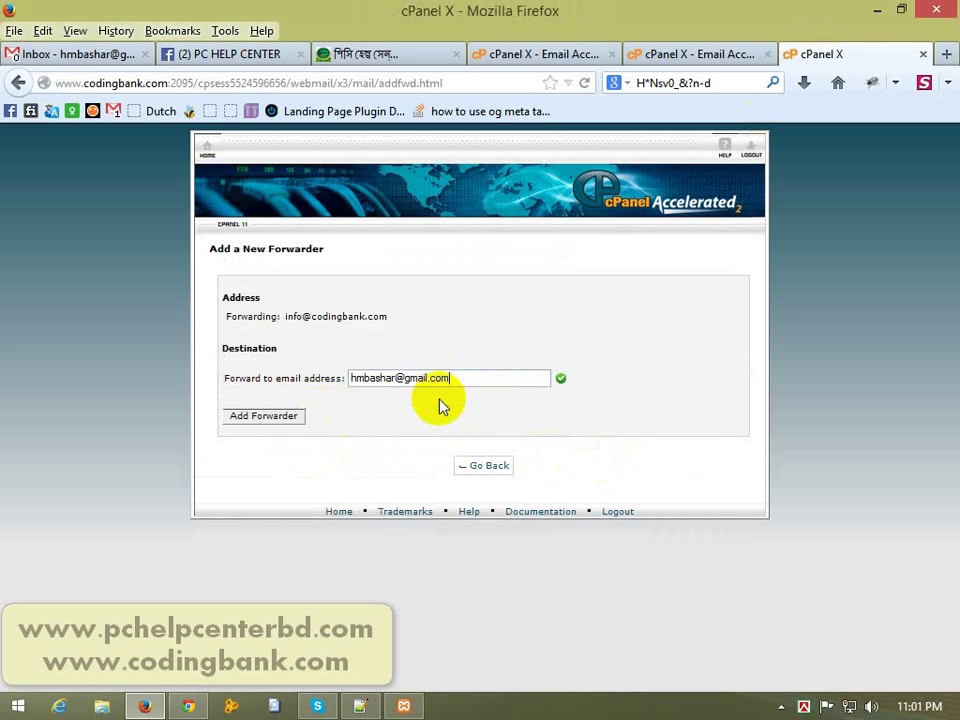
{"action": "left_click", "coordinate": [260, 422]}
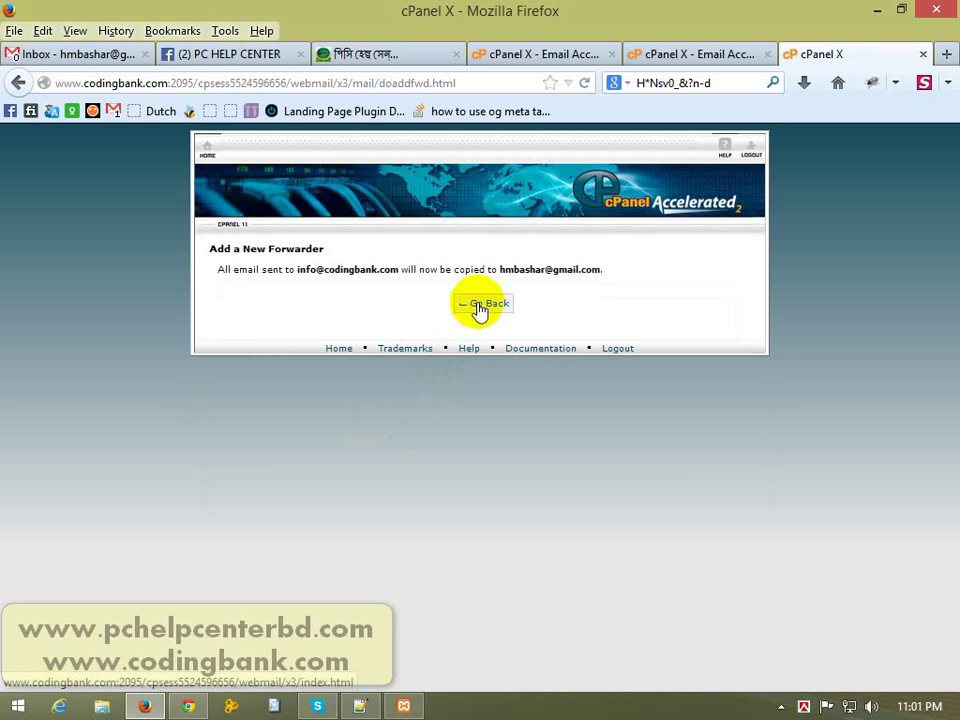
{"action": "left_click", "coordinate": [479, 306]}
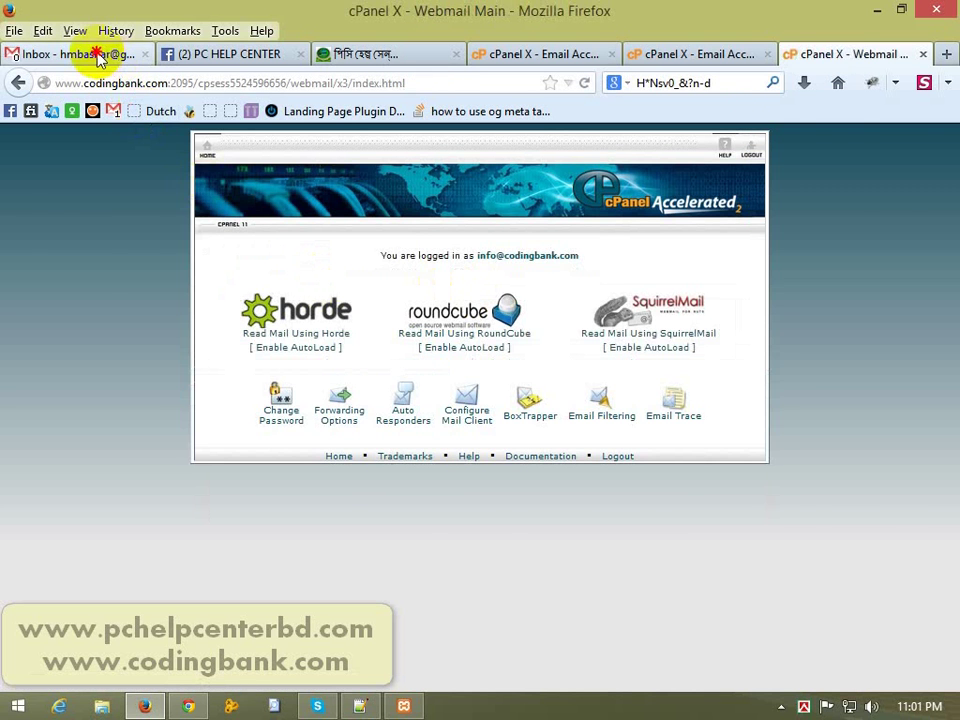
Step: Check the Gmail inbox, discard the just-started draft, and open a new browser tab
{"action": "left_click", "coordinate": [98, 58]}
{"action": "left_click", "coordinate": [90, 274]}
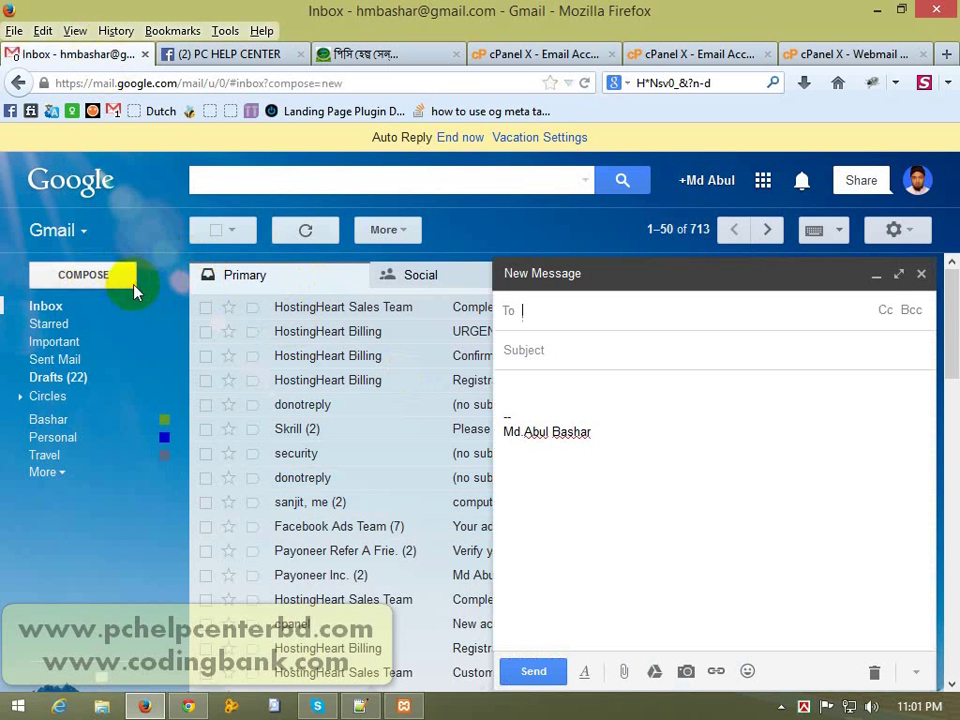
{"action": "left_click", "coordinate": [921, 273]}
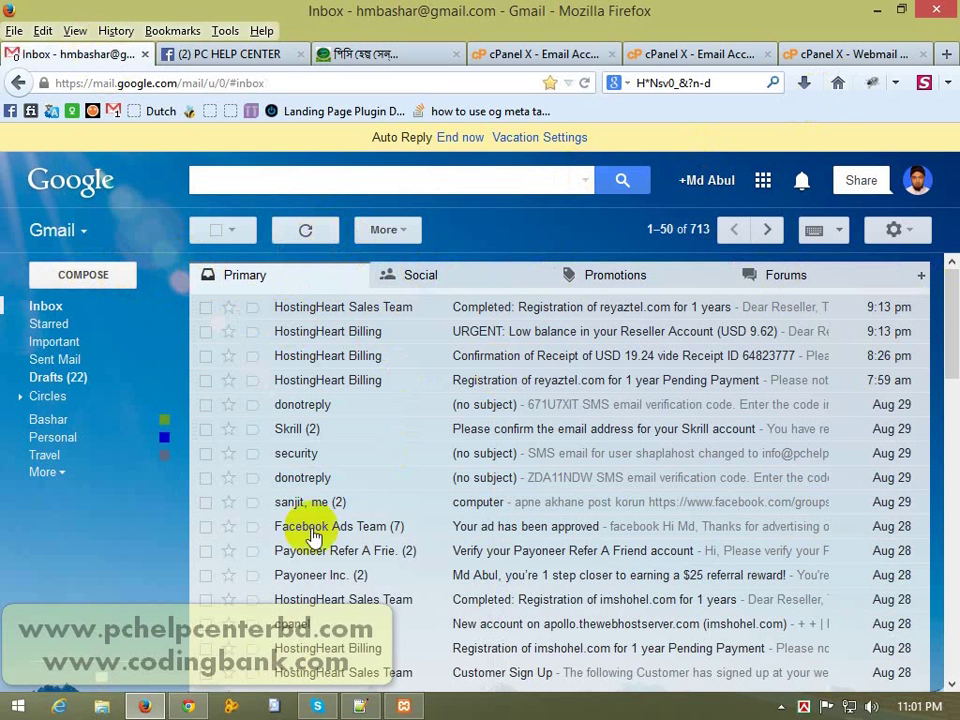
{"action": "left_click", "coordinate": [950, 55]}
Step: Load the pchelpcenterbd.com/webmail login page
{"action": "type", "text": "co"}
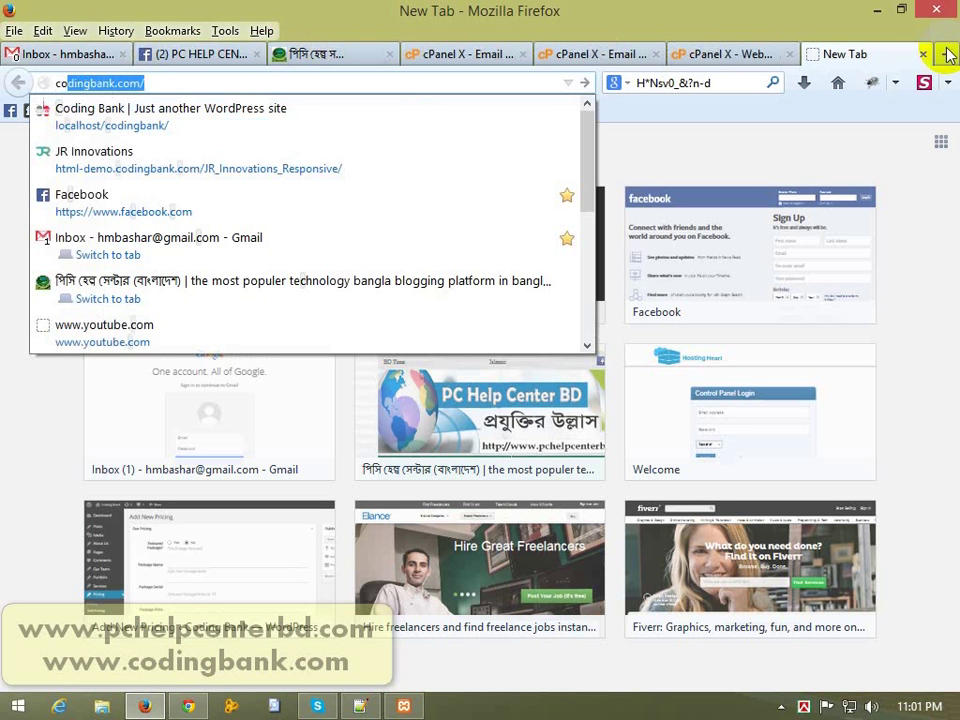
{"action": "key", "text": "BackSpace"}
{"action": "key", "text": "BackSpace"}
{"action": "key", "text": "BackSpace"}
{"action": "type", "text": "pchelpcen"}
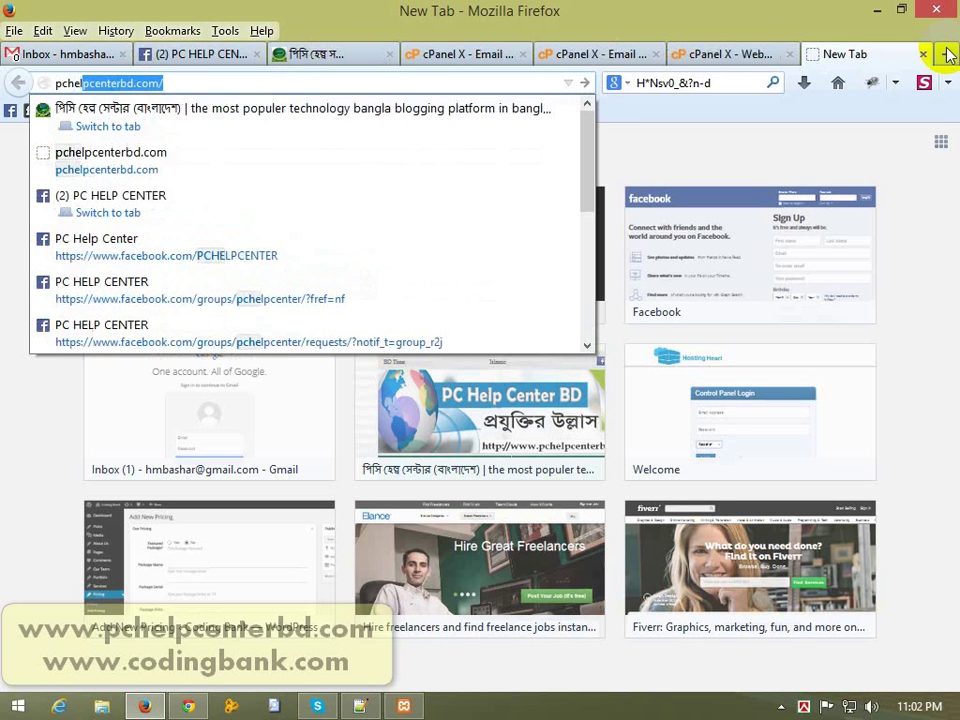
{"action": "type", "text": "terbd.com"}
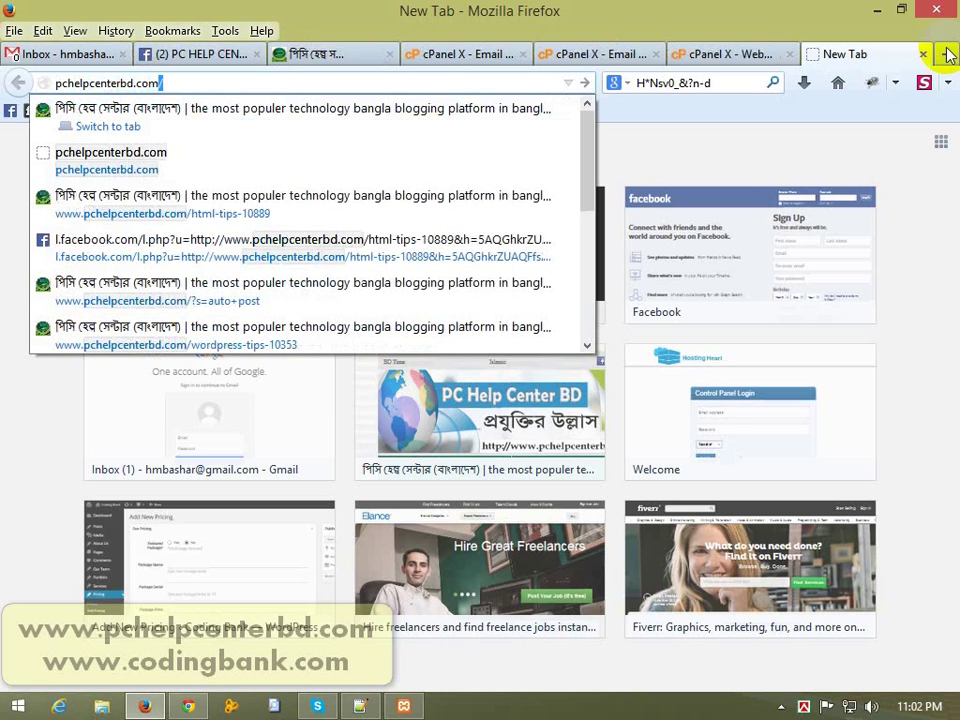
{"action": "type", "text": "/wp"}
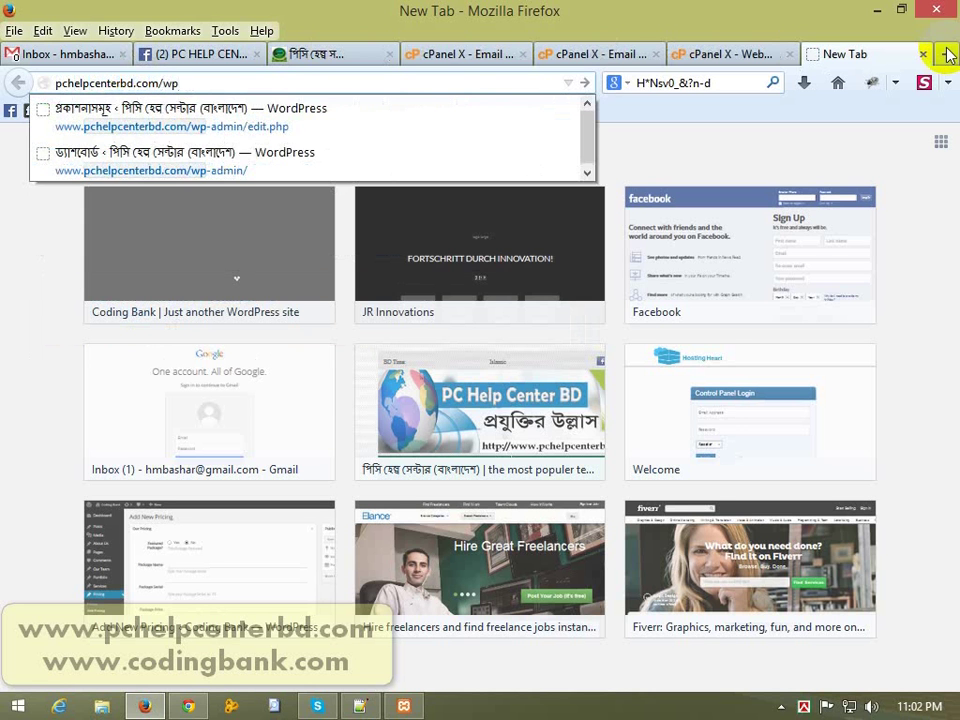
{"action": "key", "text": "BackSpace"}
{"action": "type", "text": "ebmail"}
{"action": "key", "text": "Return"}
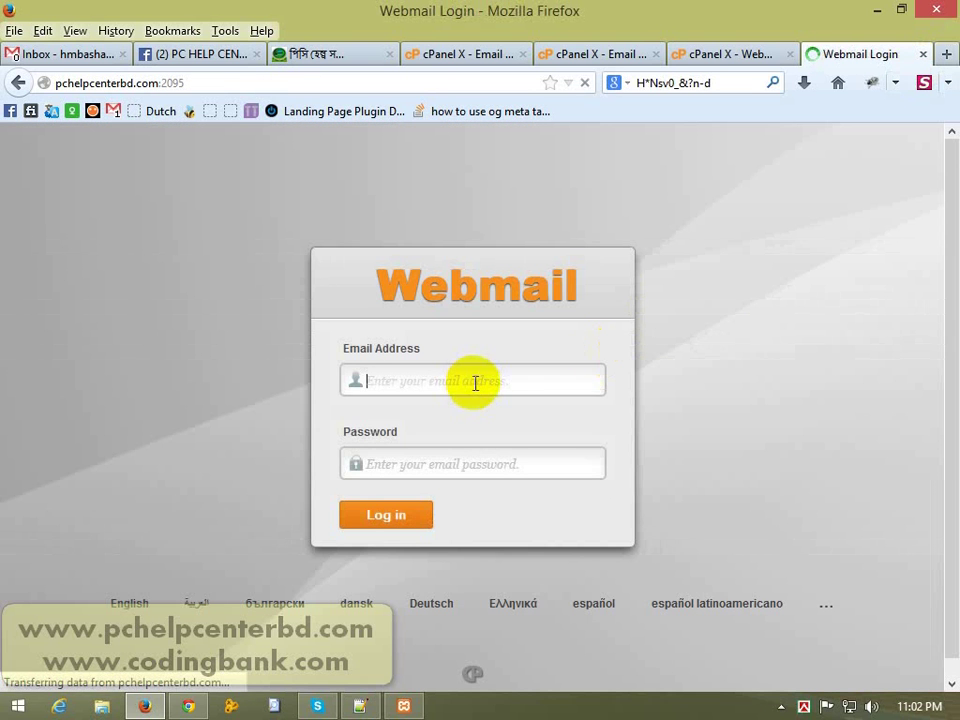
Step: Log in with the admin mailbox e-mail address and password
{"action": "left_click", "coordinate": [477, 381]}
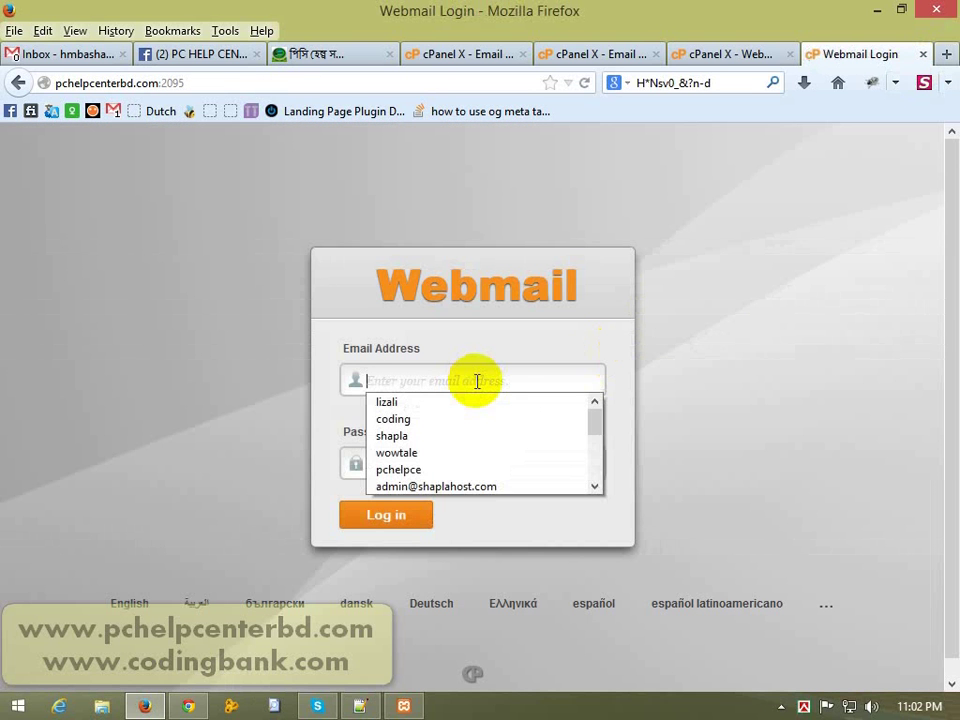
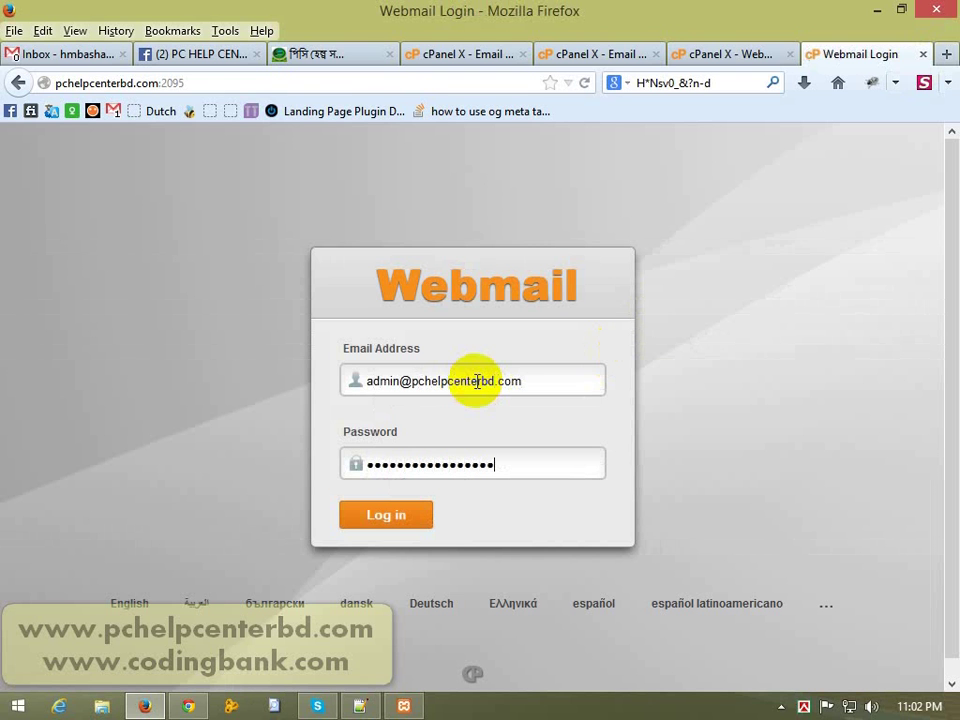
{"action": "left_click", "coordinate": [386, 519]}
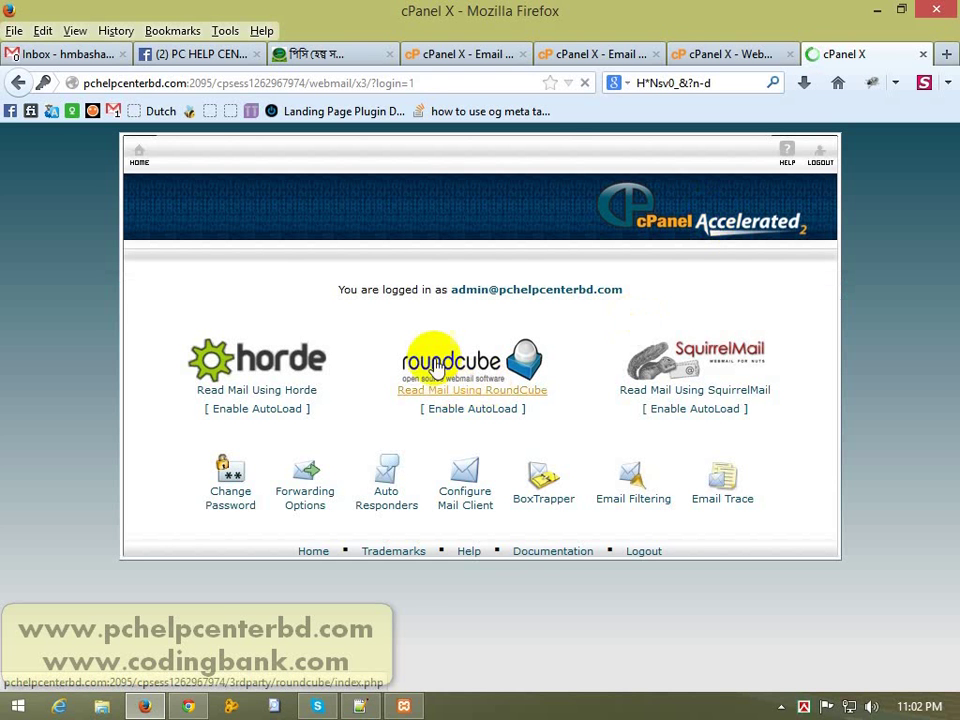
Step: Start a new Roundcube message to the info mailbox with subject 'Test mail'
{"action": "left_click", "coordinate": [450, 365]}
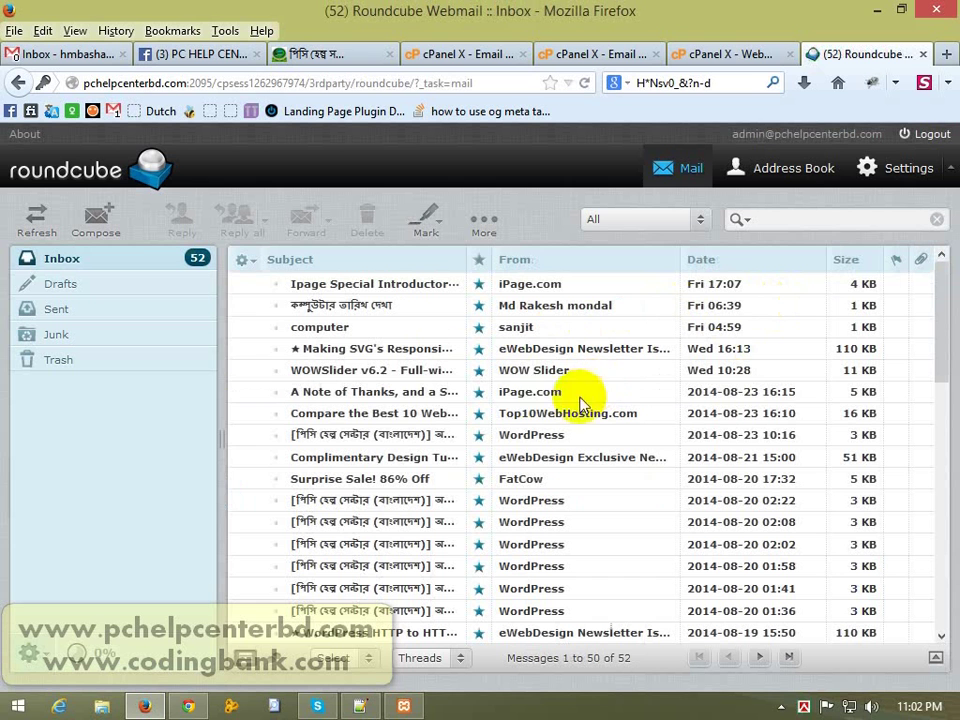
{"action": "left_click", "coordinate": [112, 220]}
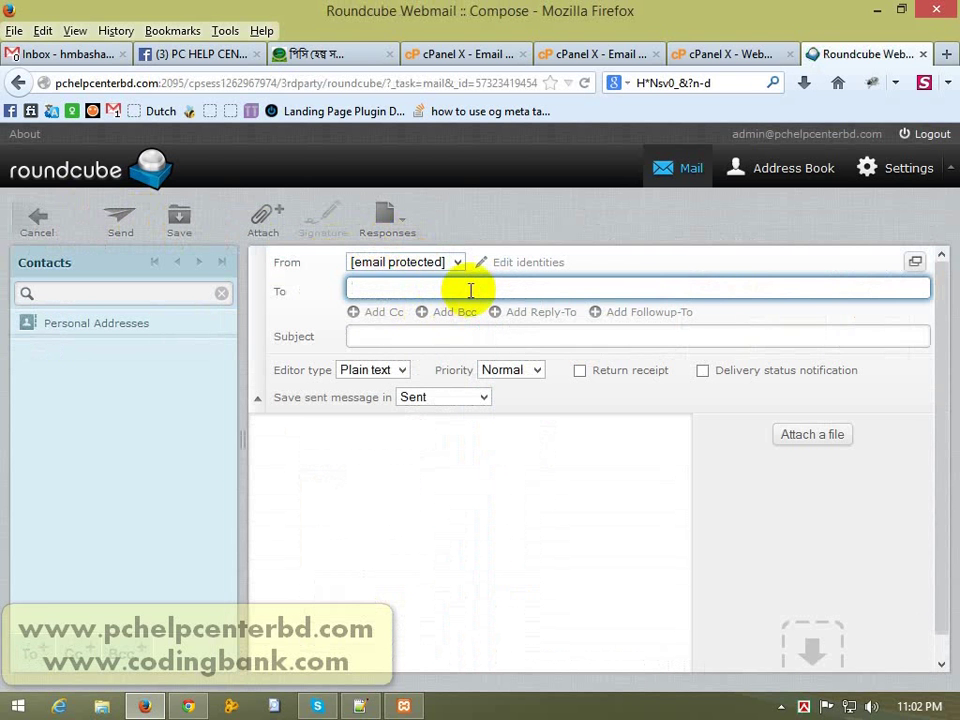
{"action": "left_click", "coordinate": [422, 260]}
{"action": "left_click", "coordinate": [418, 289]}
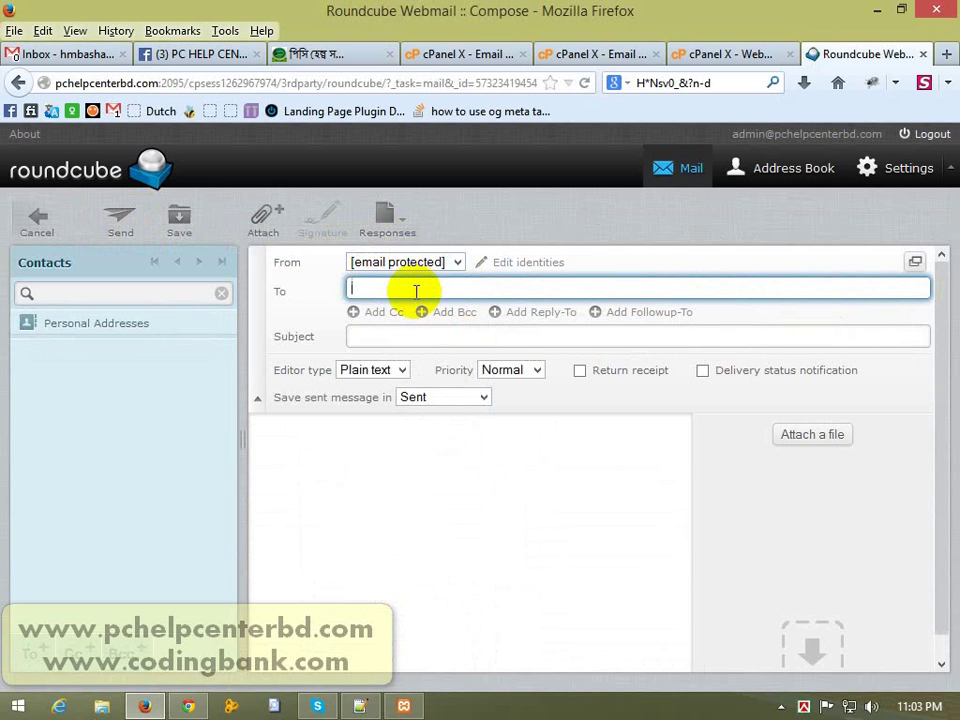
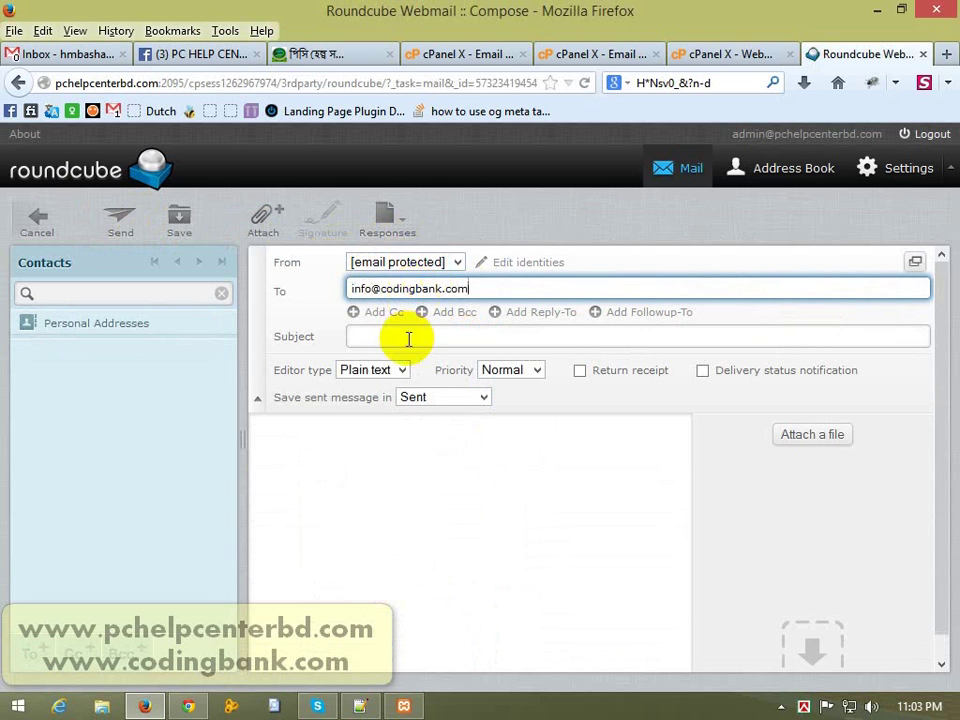
{"action": "left_click", "coordinate": [407, 336]}
{"action": "type", "text": "test"}
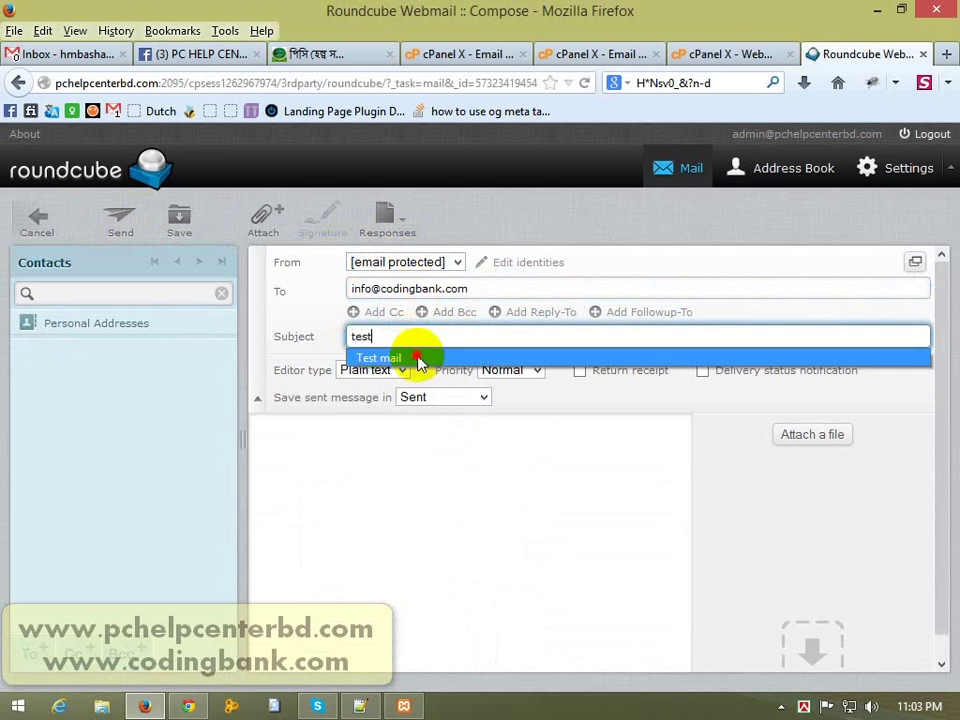
{"action": "left_click", "coordinate": [418, 360]}
Step: Paste 'Test mail' repeatedly into the message body and send it
{"action": "left_click", "coordinate": [381, 499]}
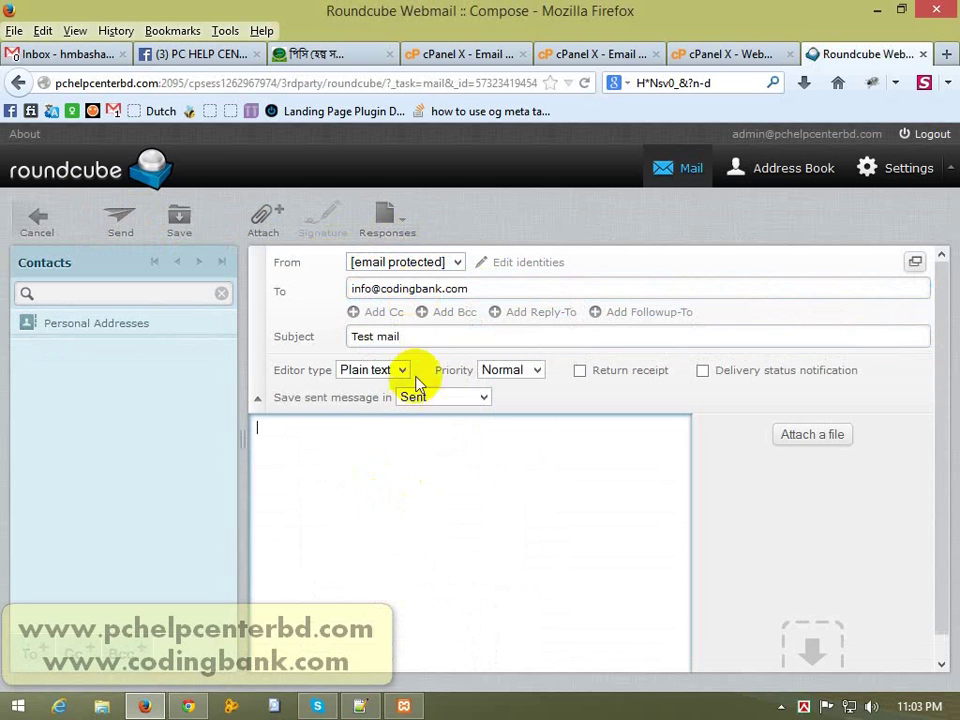
{"action": "left_click", "coordinate": [427, 339]}
{"action": "key", "text": "ctrl+c"}
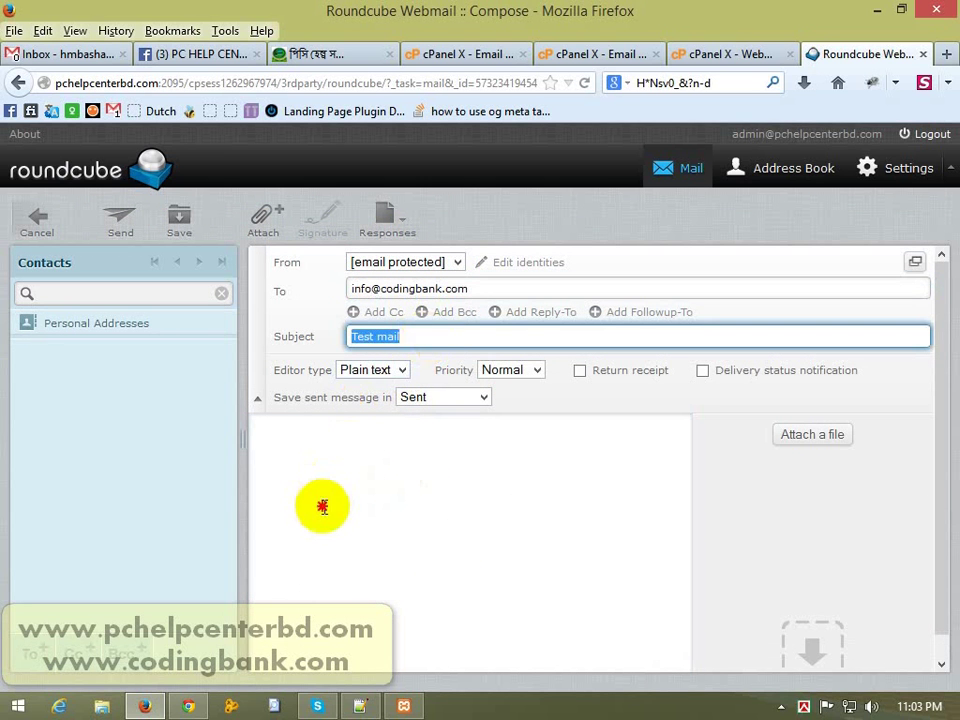
{"action": "left_click", "coordinate": [323, 505]}
{"action": "key", "text": "ctrl+v"}
{"action": "key", "text": "ctrl+v"}
{"action": "key", "text": "ctrl+v"}
{"action": "key", "text": "ctrl+v"}
{"action": "key", "text": "ctrl+v"}
{"action": "key", "text": "ctrl+v"}
{"action": "key", "text": "ctrl+v"}
{"action": "key", "text": "ctrl+v"}
{"action": "key", "text": "ctrl+v"}
{"action": "key", "text": "ctrl+v"}
{"action": "key", "text": "ctrl+v"}
{"action": "left_click", "coordinate": [355, 511]}
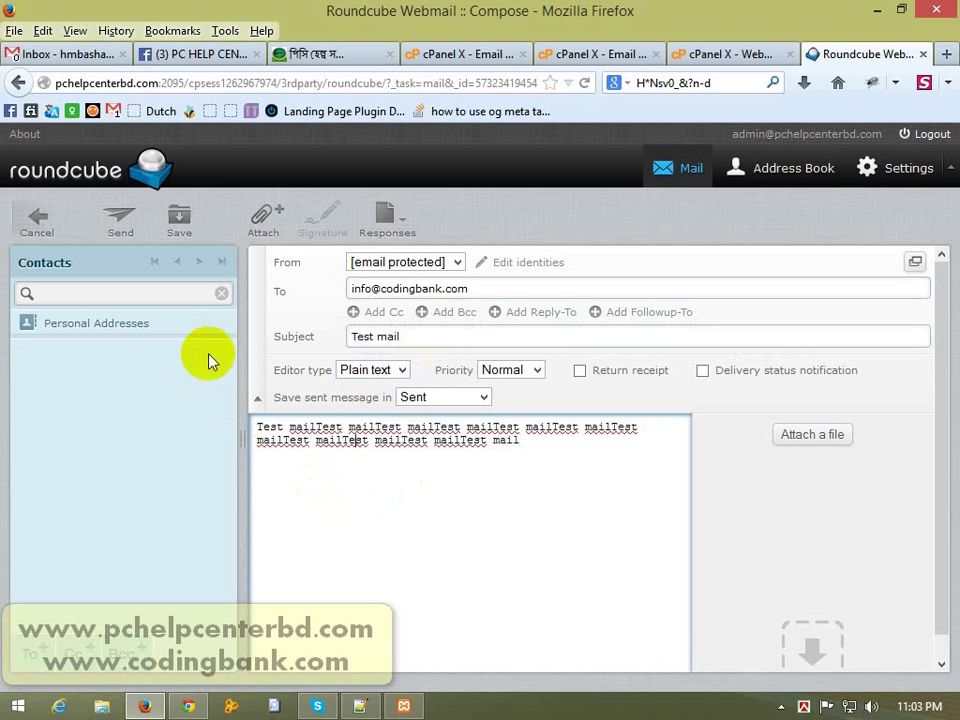
{"action": "left_click", "coordinate": [118, 228]}
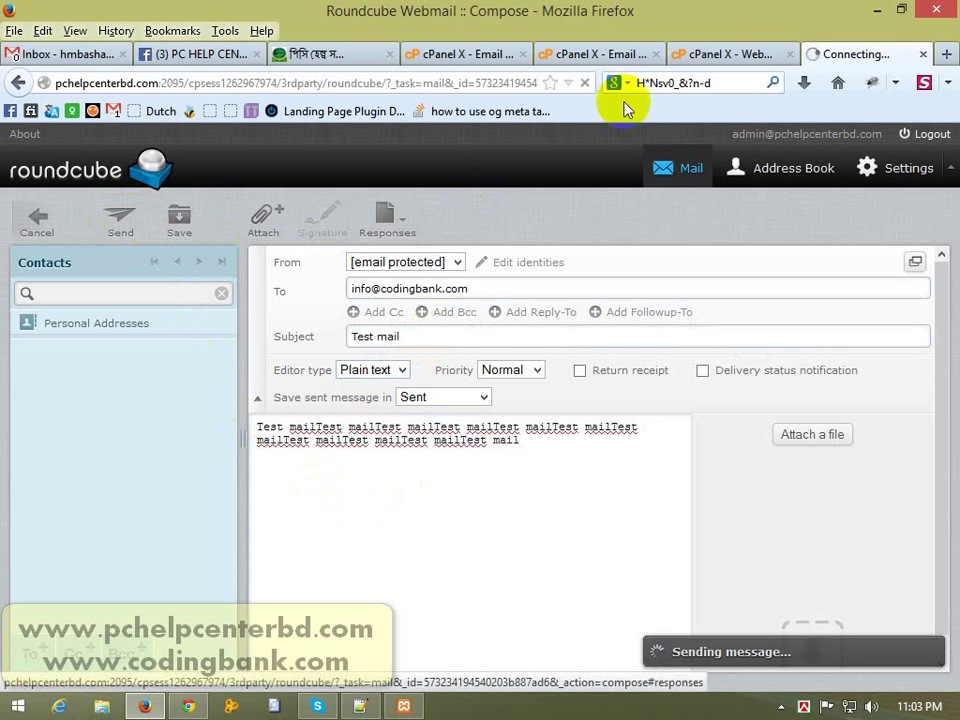
{"action": "left_click", "coordinate": [738, 52]}
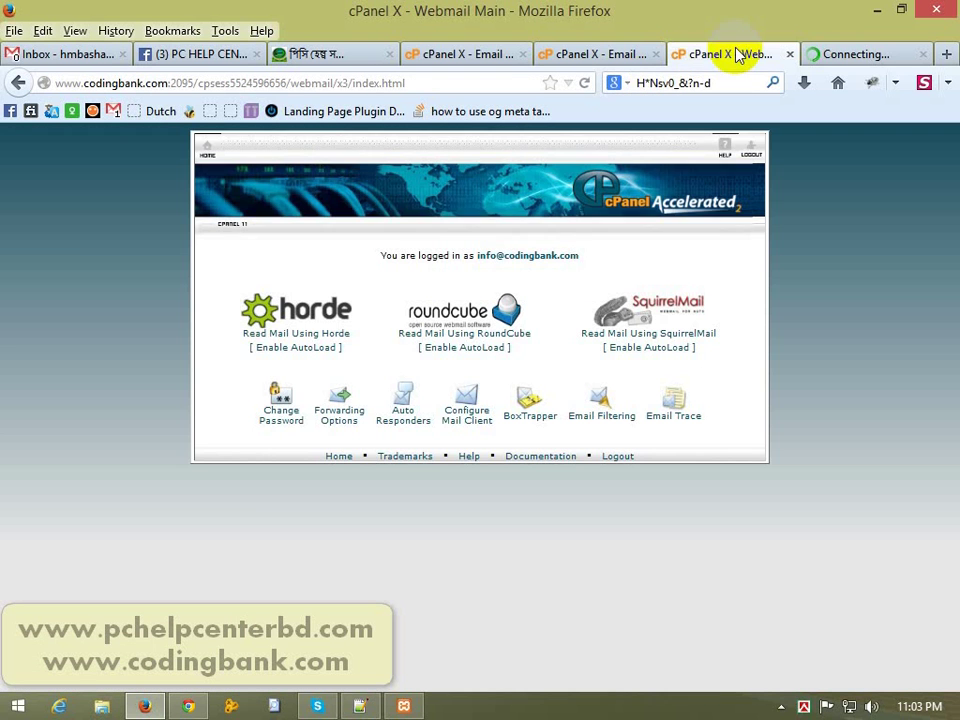
Step: Check the info mailbox's webmail for the Test mail, then view Gmail for the forwarded copy
{"action": "left_click", "coordinate": [595, 57]}
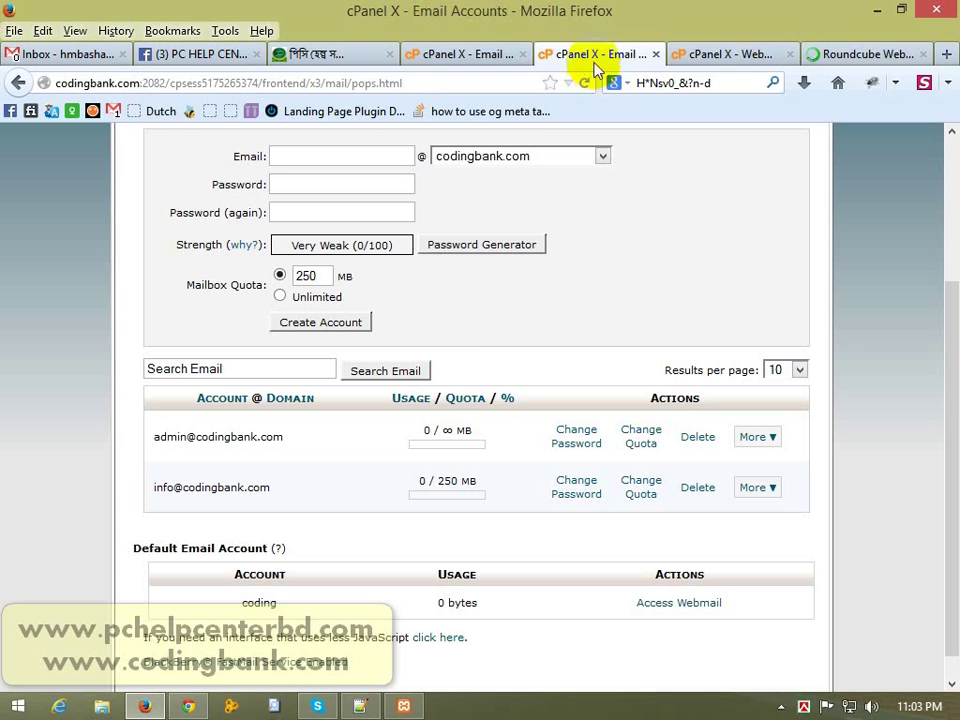
{"action": "left_click", "coordinate": [739, 52]}
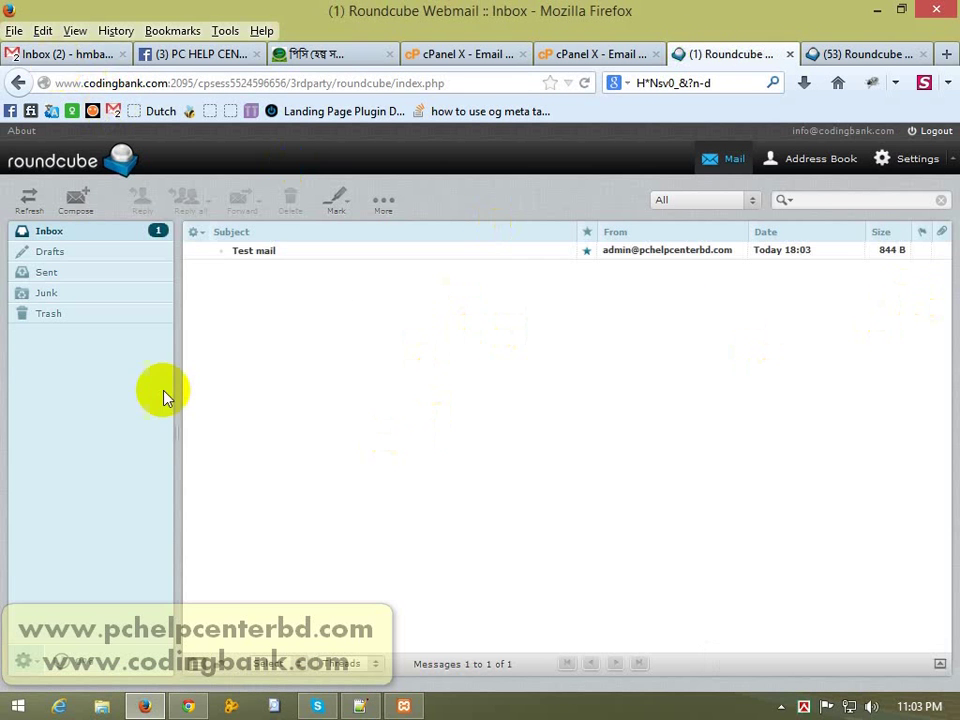
{"action": "left_click", "coordinate": [55, 58]}
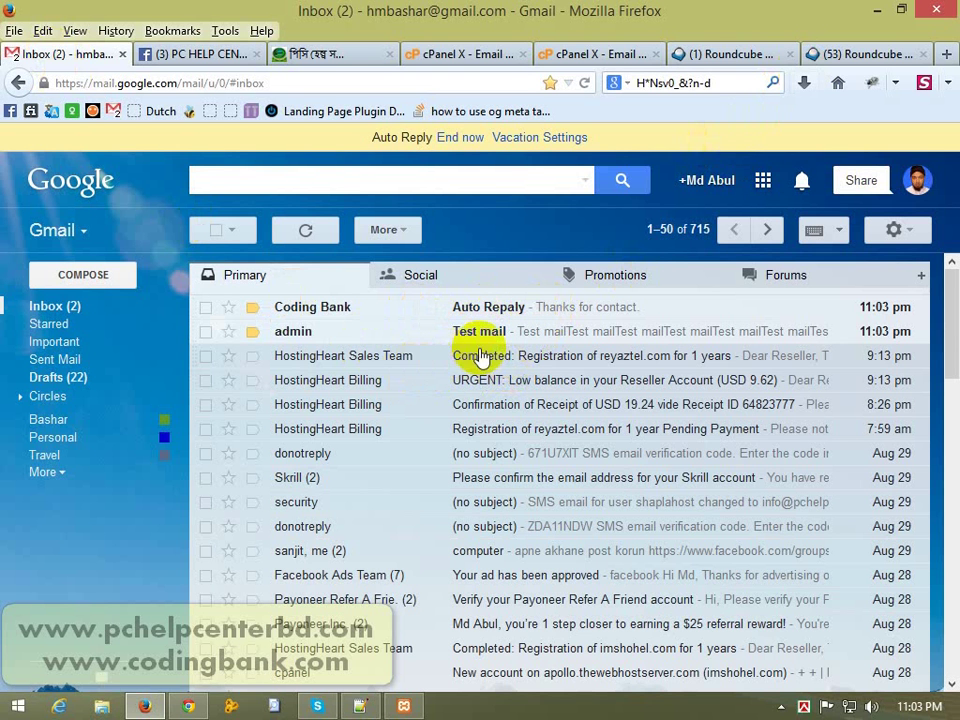
Step: Check both Roundcube inboxes, then delete the Coding Bank auto-reply conversation in Gmail
{"action": "left_click", "coordinate": [870, 52]}
{"action": "left_click", "coordinate": [705, 57]}
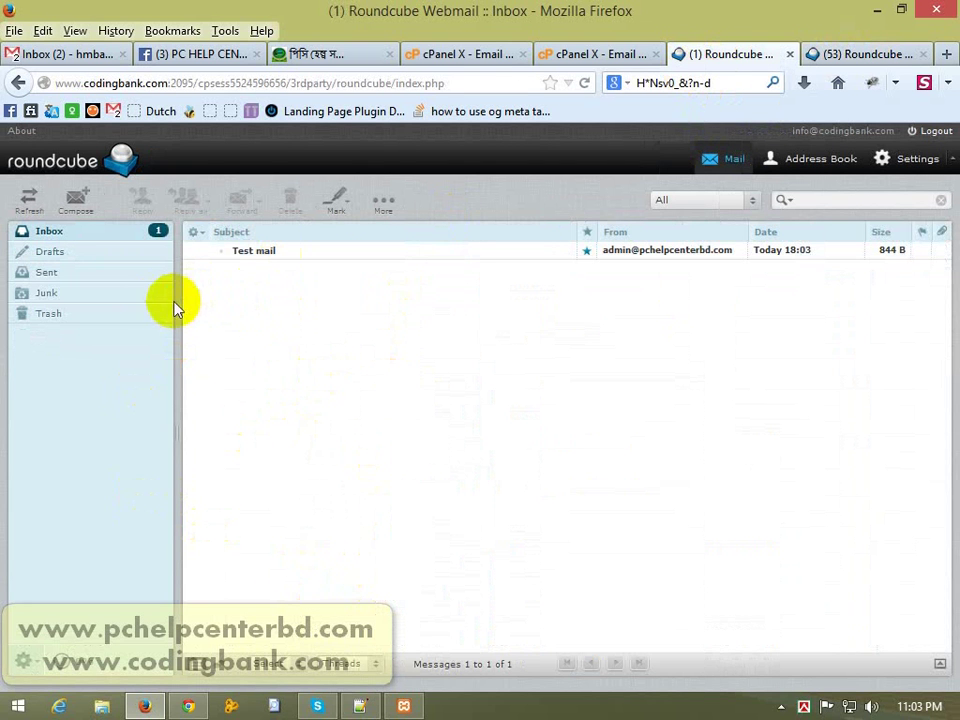
{"action": "left_click", "coordinate": [878, 55]}
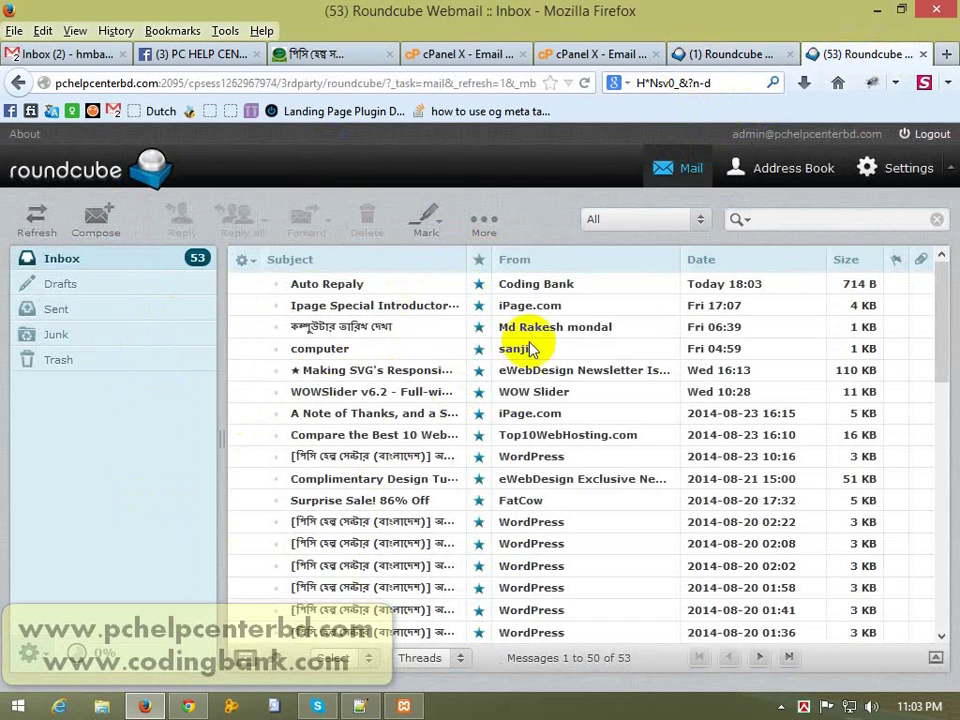
{"action": "left_click", "coordinate": [61, 58]}
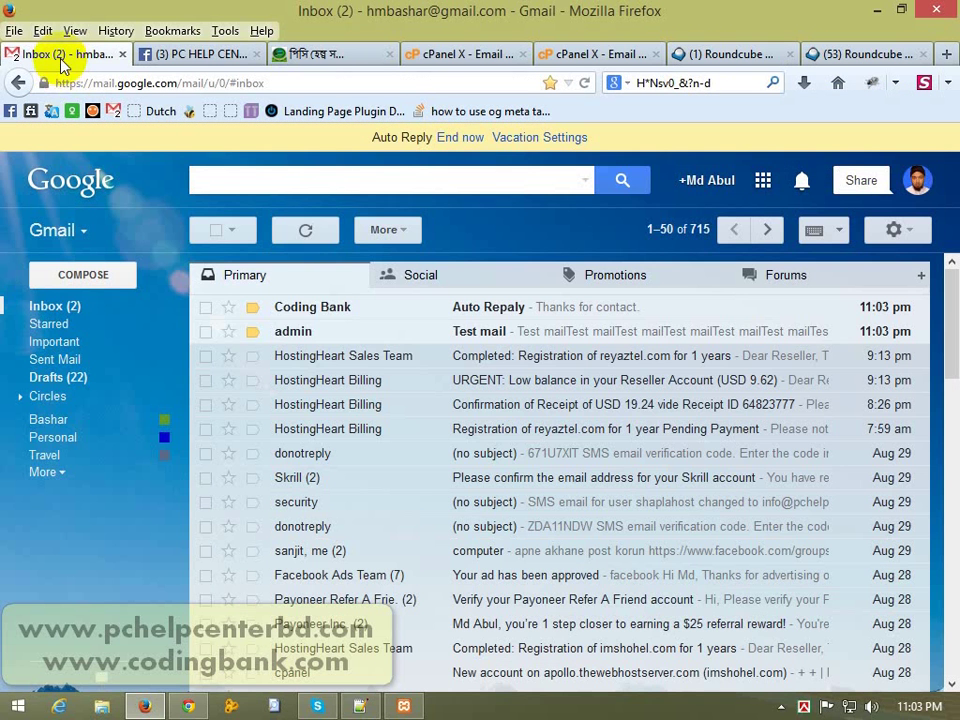
{"action": "left_click", "coordinate": [208, 310]}
{"action": "left_click", "coordinate": [355, 227]}
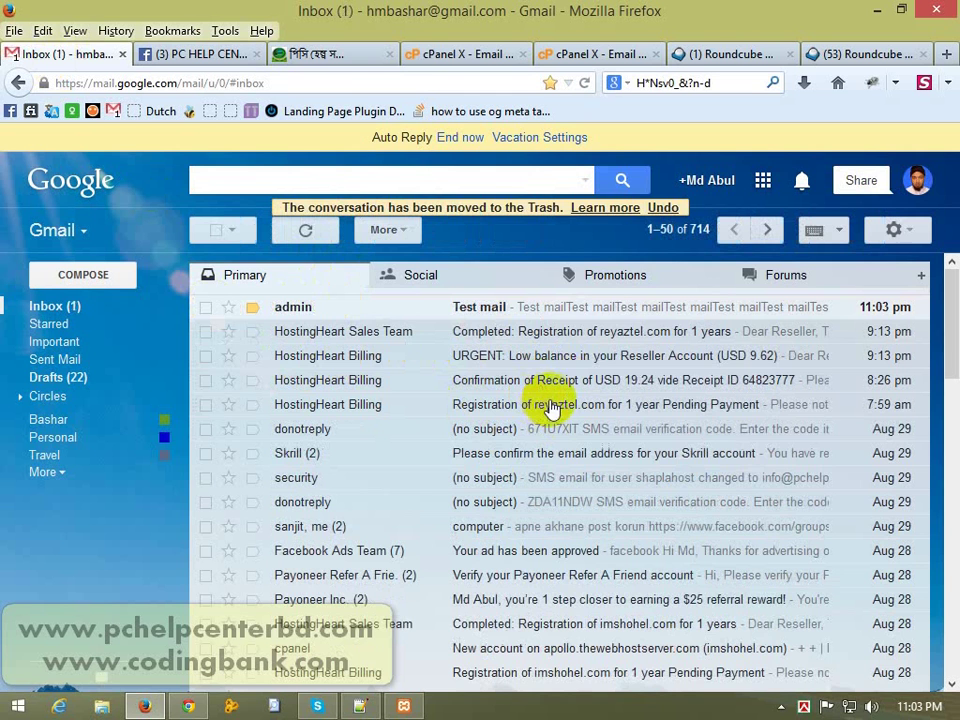
Step: Open the forwarded Test mail, inspect its sender details, and delete it
{"action": "left_click", "coordinate": [575, 316]}
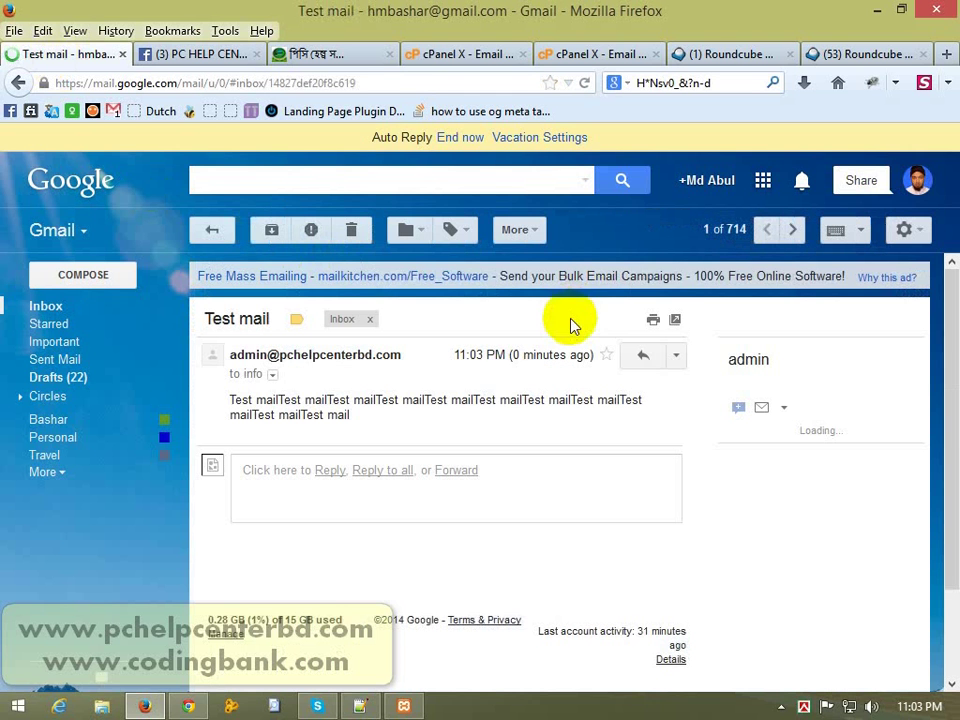
{"action": "left_click", "coordinate": [272, 376]}
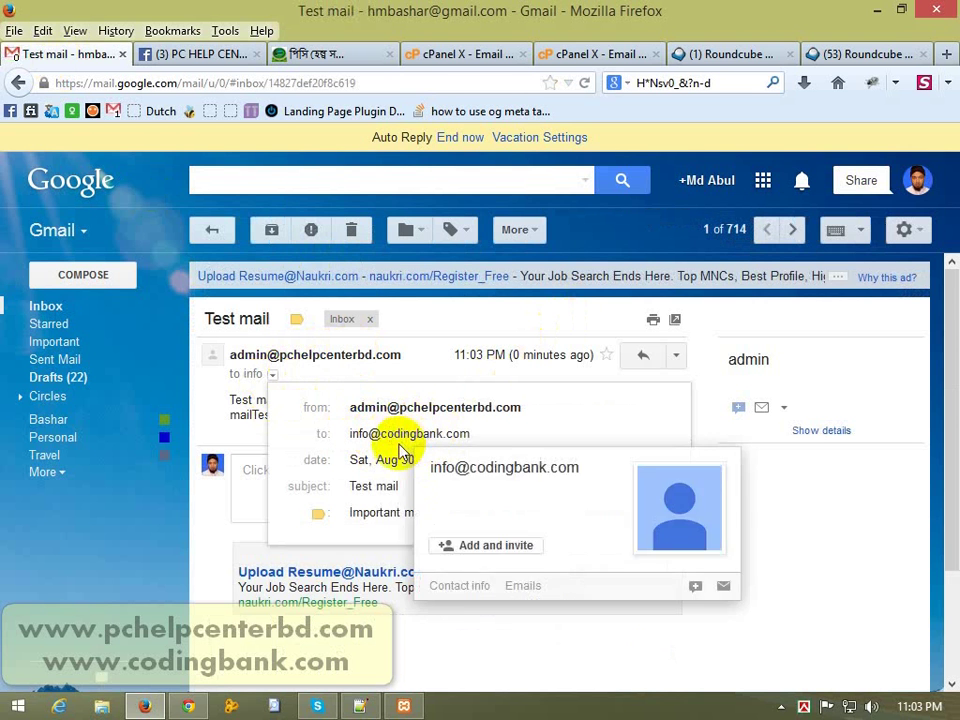
{"action": "left_click", "coordinate": [214, 414]}
{"action": "left_click", "coordinate": [347, 232]}
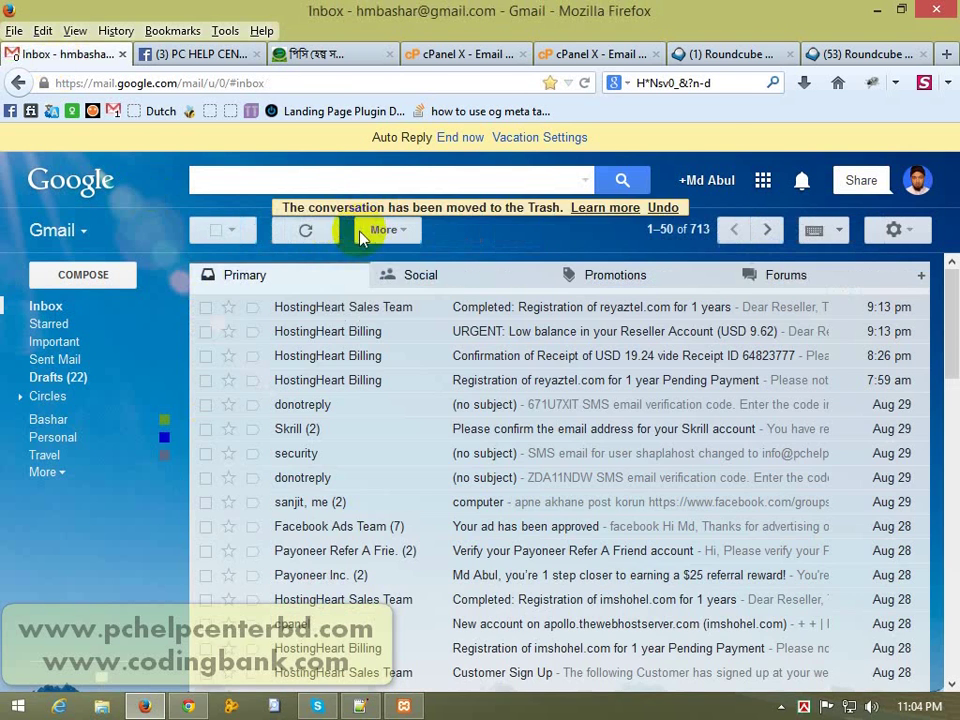
{"action": "left_click", "coordinate": [735, 54]}
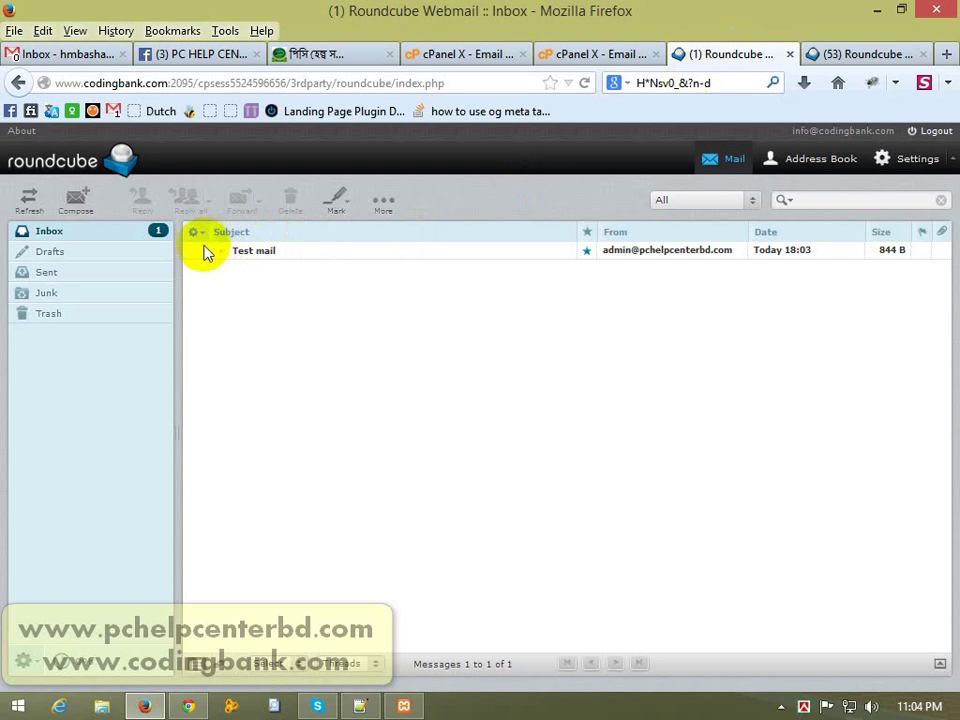
Step: Delete the Test mail, then move every message in the admin inbox to Trash
{"action": "left_click", "coordinate": [287, 253]}
{"action": "left_click", "coordinate": [289, 199]}
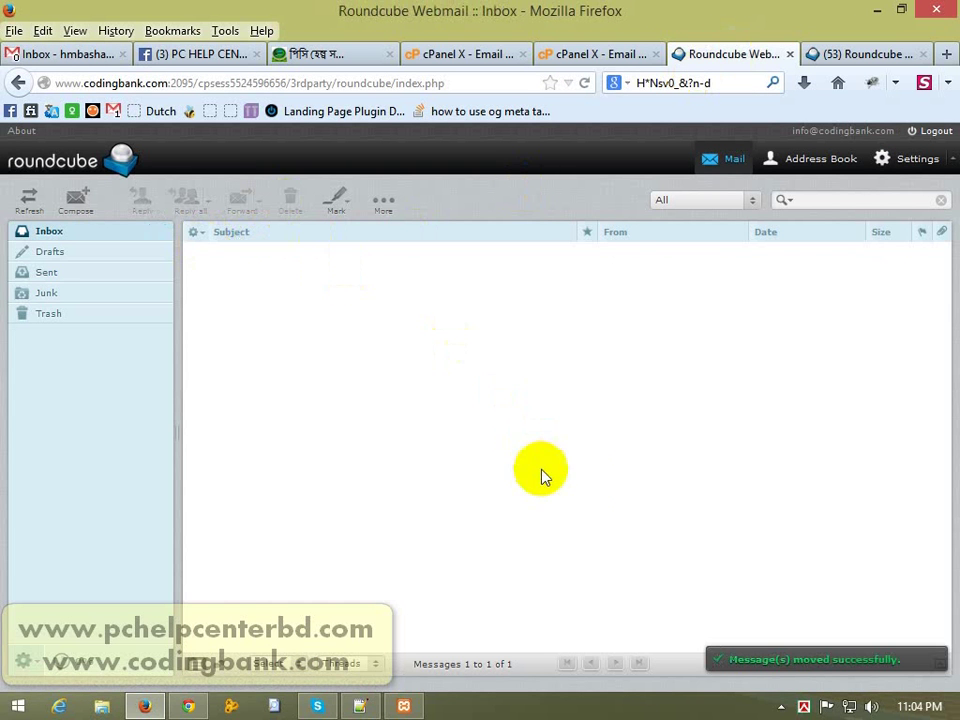
{"action": "left_click", "coordinate": [862, 56]}
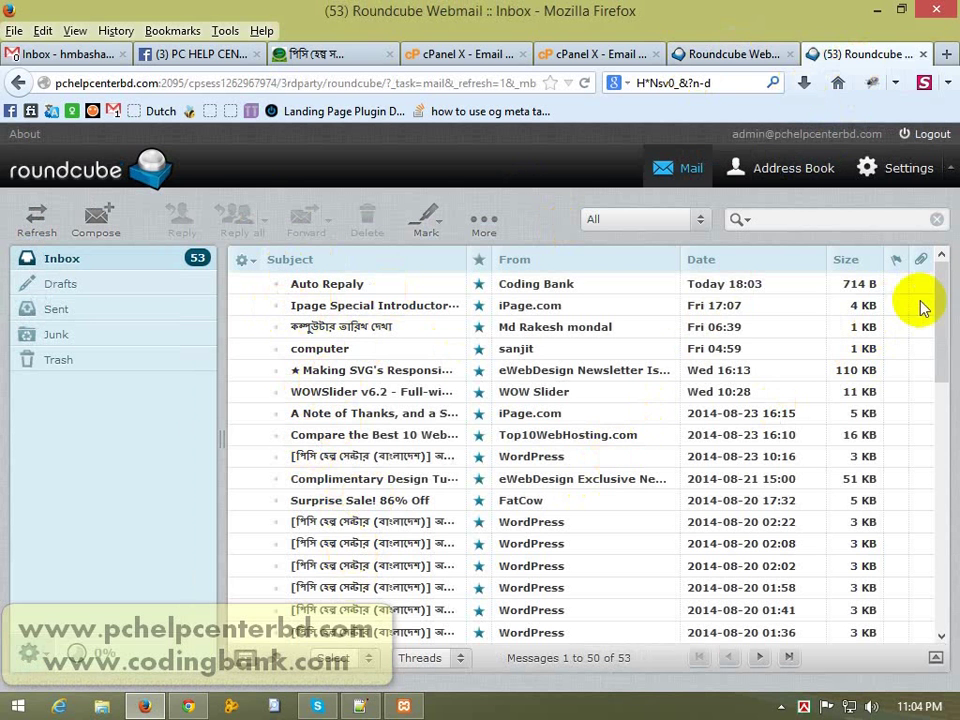
{"action": "left_click_drag", "start_coordinate": [940, 318], "coordinate": [940, 590]}
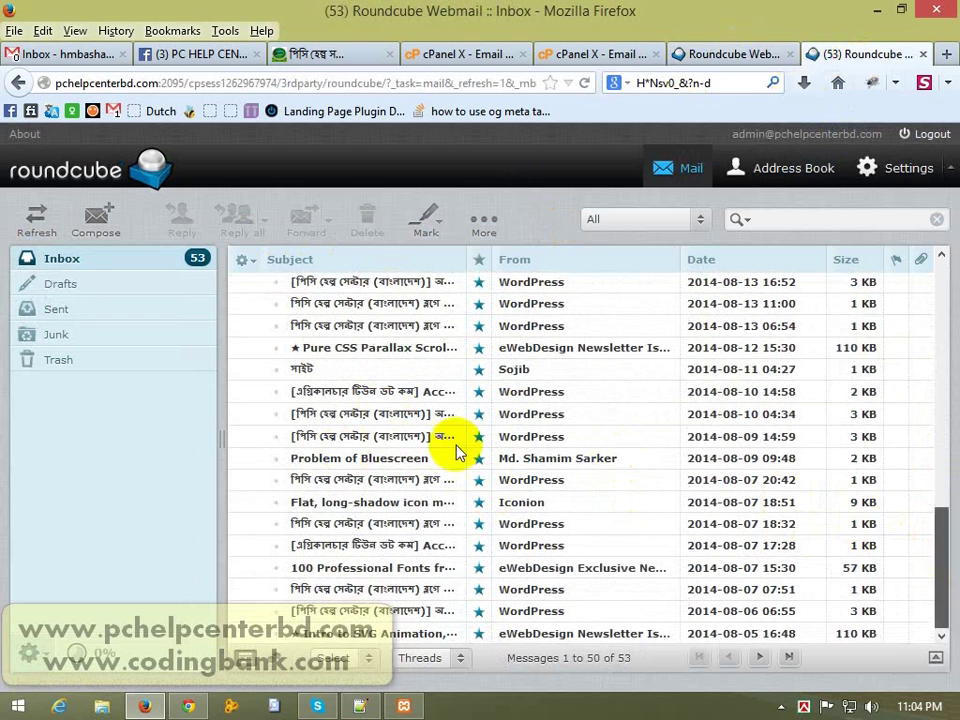
{"action": "left_click", "coordinate": [341, 666]}
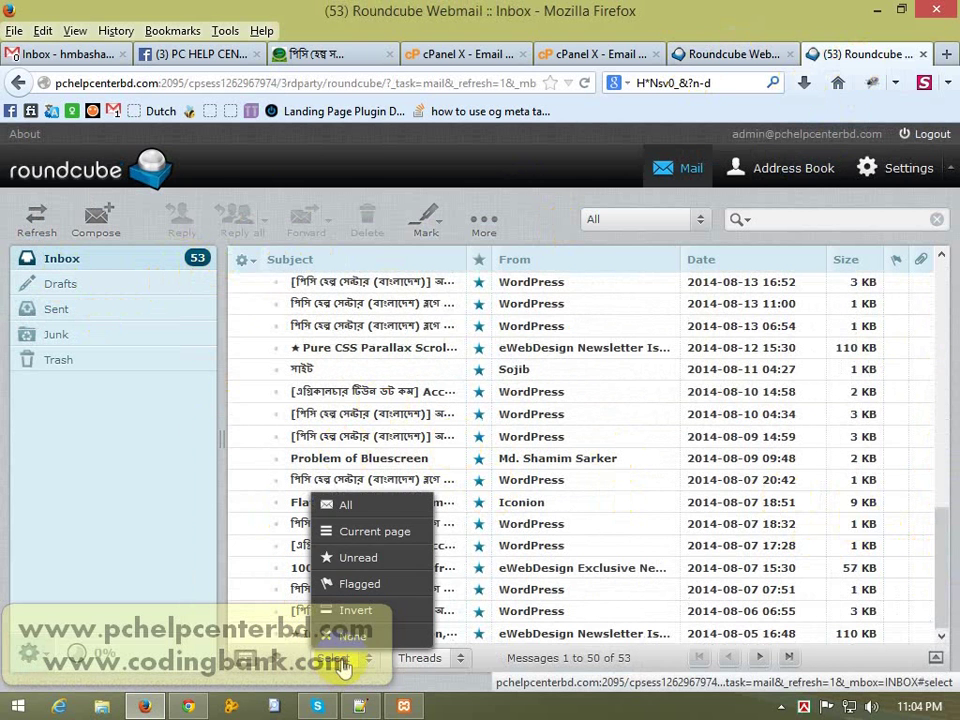
{"action": "left_click", "coordinate": [378, 500]}
{"action": "left_click", "coordinate": [368, 224]}
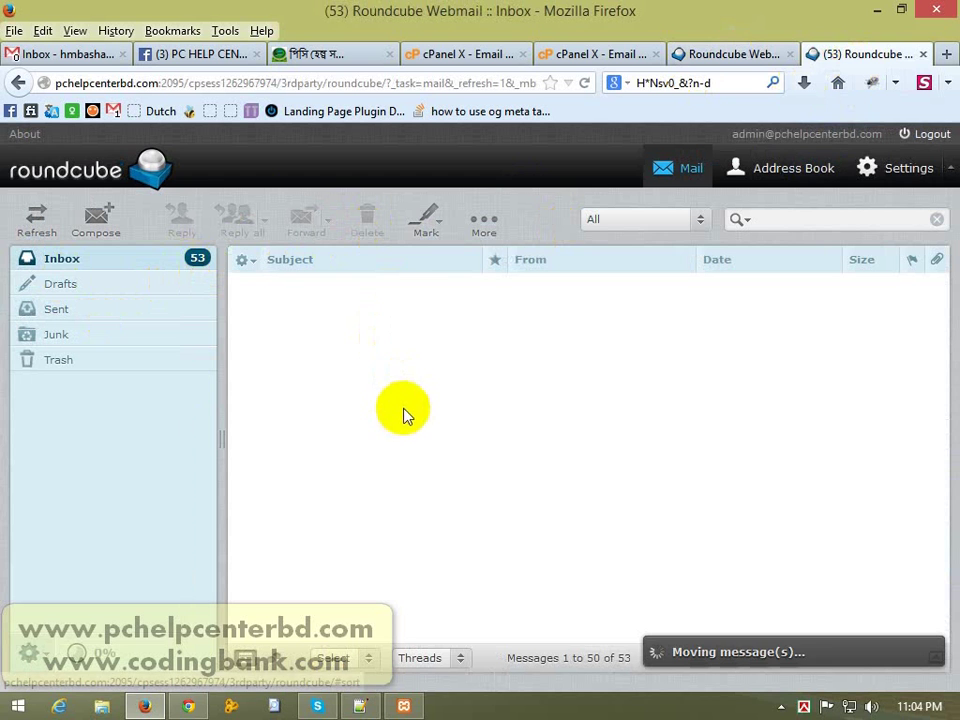
Step: Permanently delete all messages in Trash and log out of the admin mailbox
{"action": "left_click", "coordinate": [68, 368]}
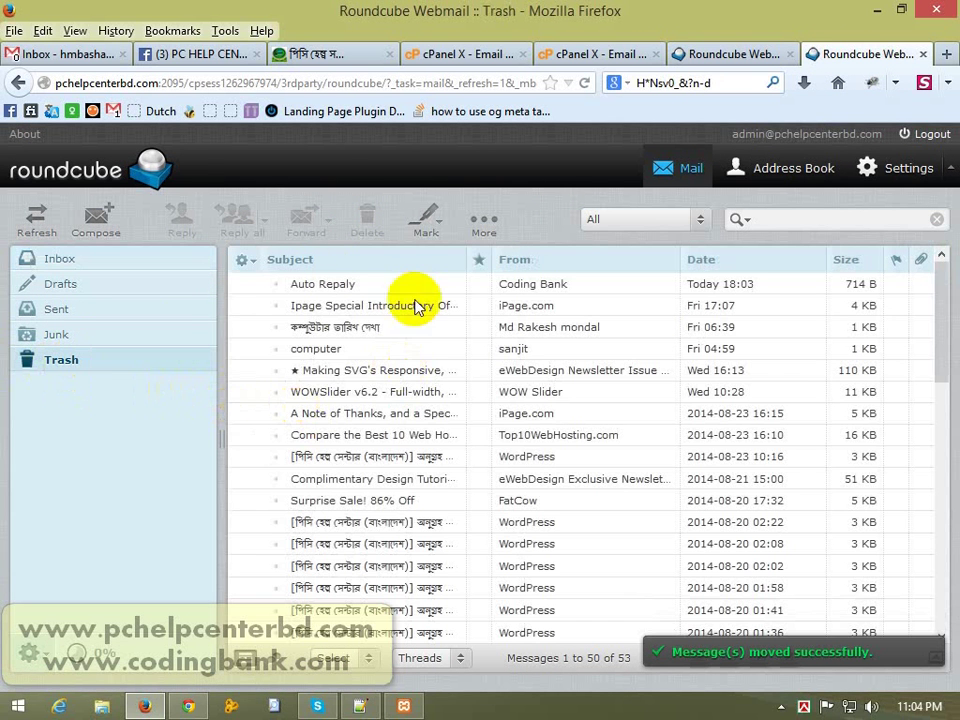
{"action": "left_click", "coordinate": [350, 662]}
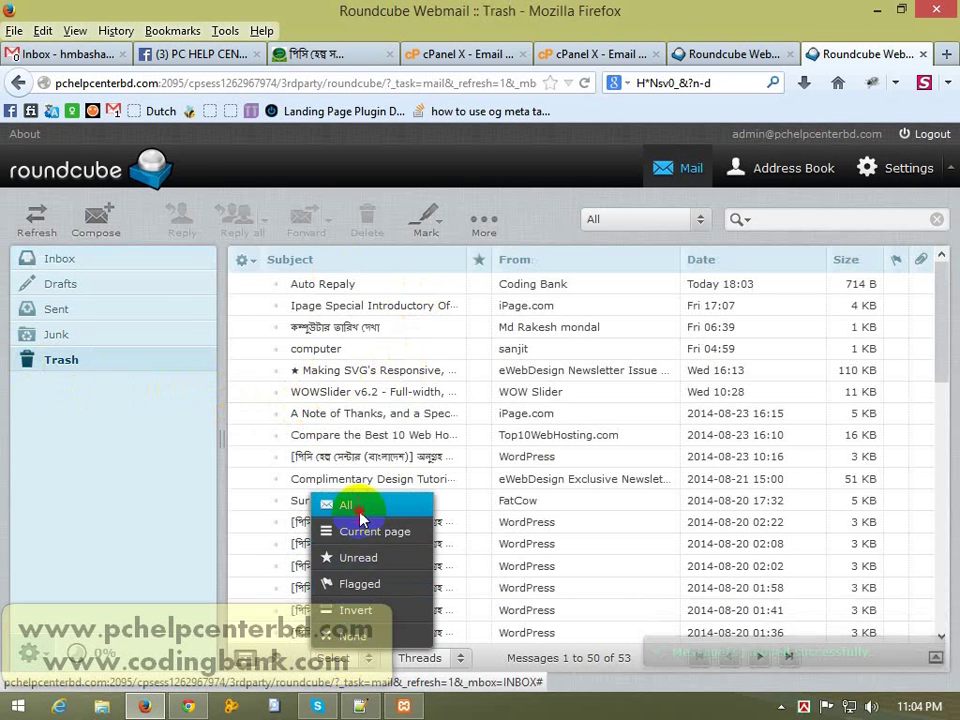
{"action": "left_click", "coordinate": [362, 508]}
{"action": "left_click", "coordinate": [367, 225]}
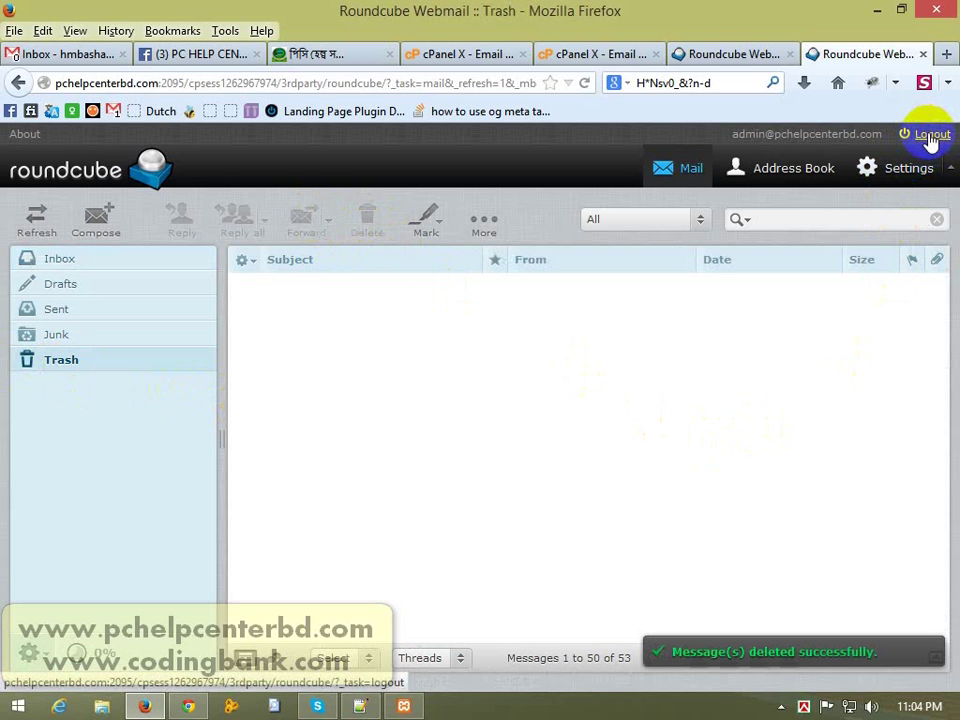
{"action": "left_click", "coordinate": [931, 136]}
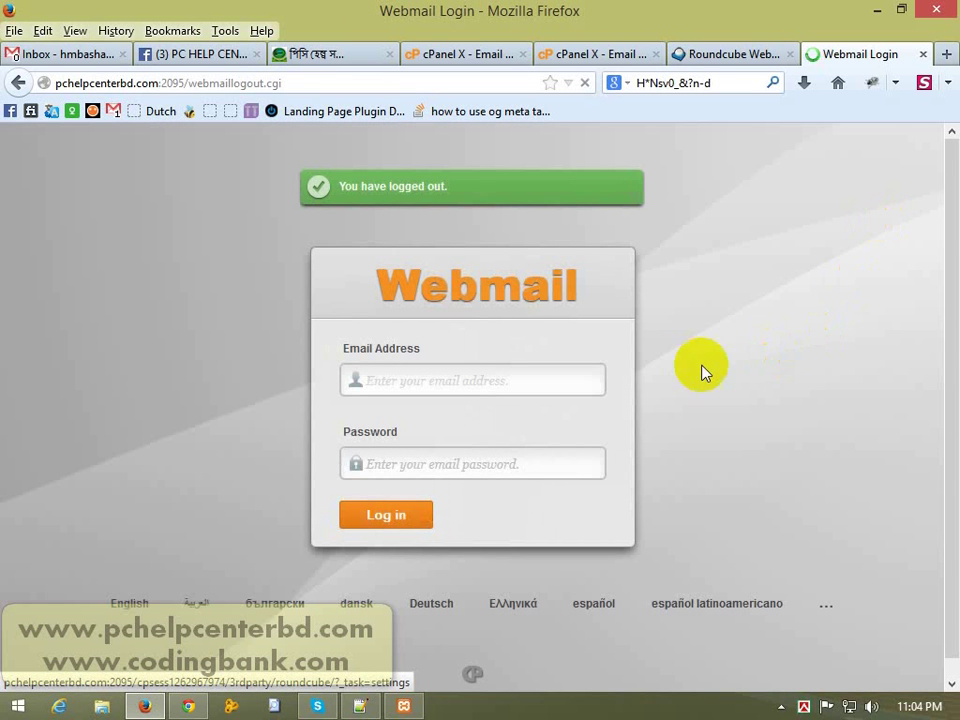
Step: Close the admin login tab, log out of the info mailbox, and close its tab
{"action": "left_click", "coordinate": [514, 375]}
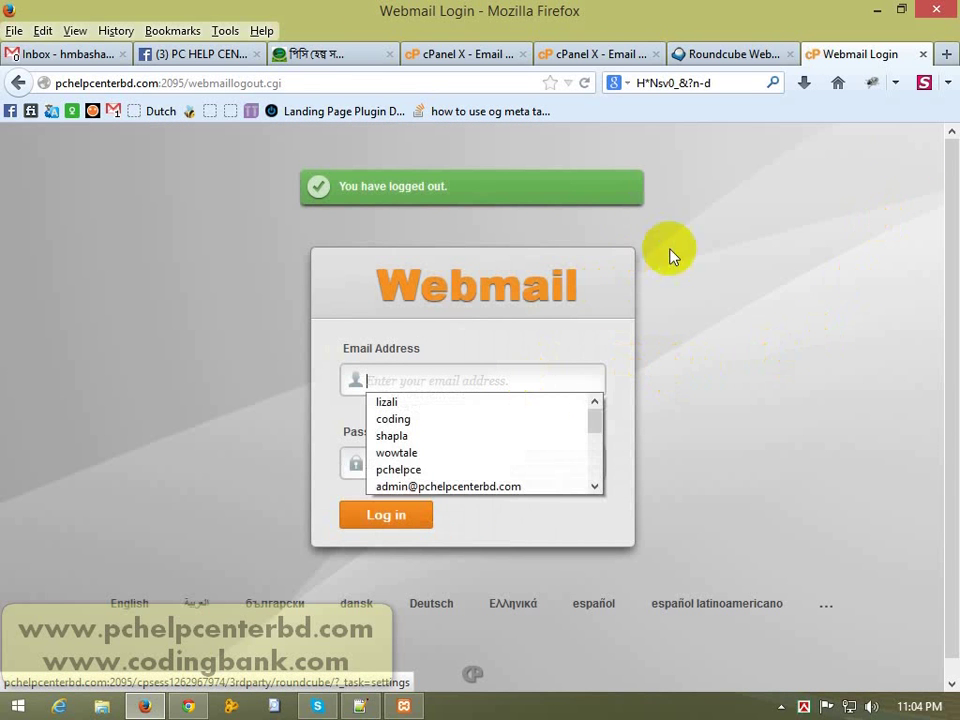
{"action": "left_click", "coordinate": [923, 55]}
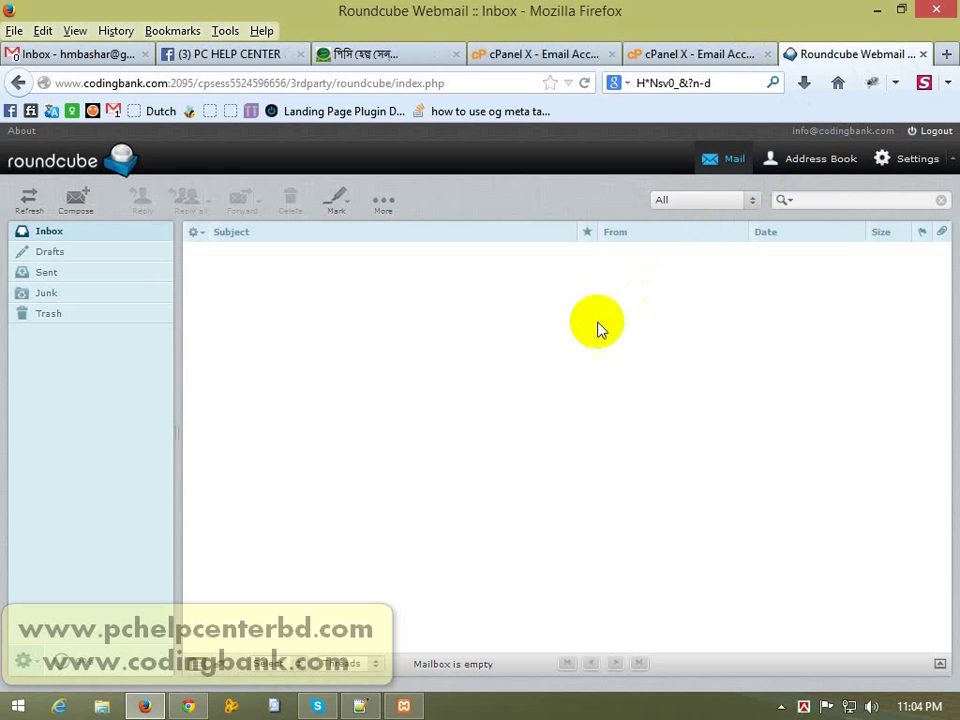
{"action": "left_click", "coordinate": [926, 132]}
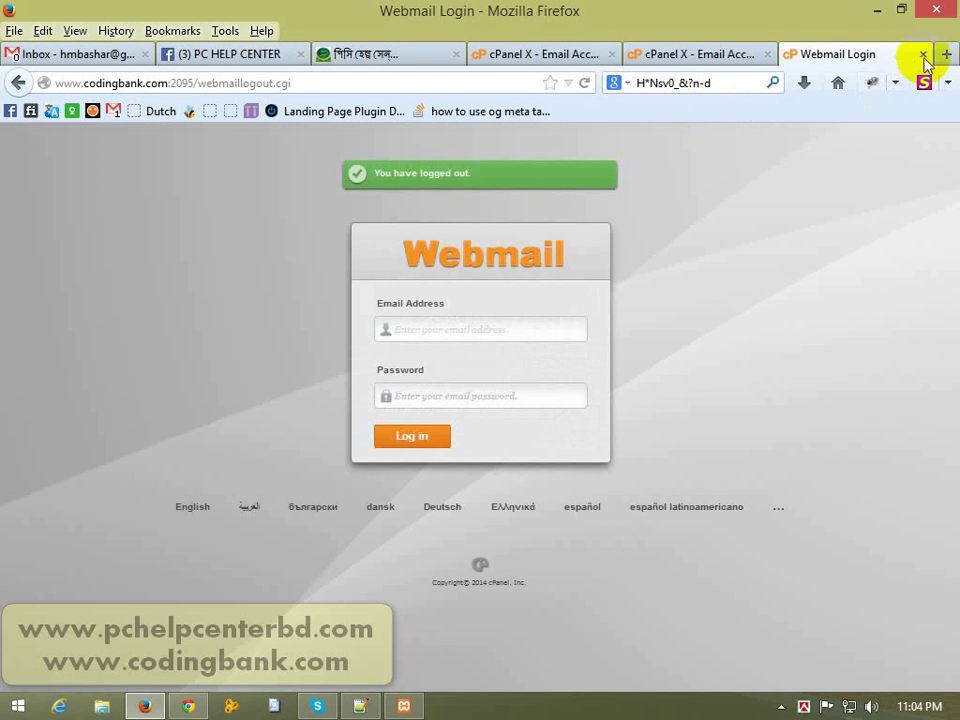
{"action": "left_click", "coordinate": [923, 54]}
{"action": "left_click_drag", "start_coordinate": [945, 349], "coordinate": [878, 182]}
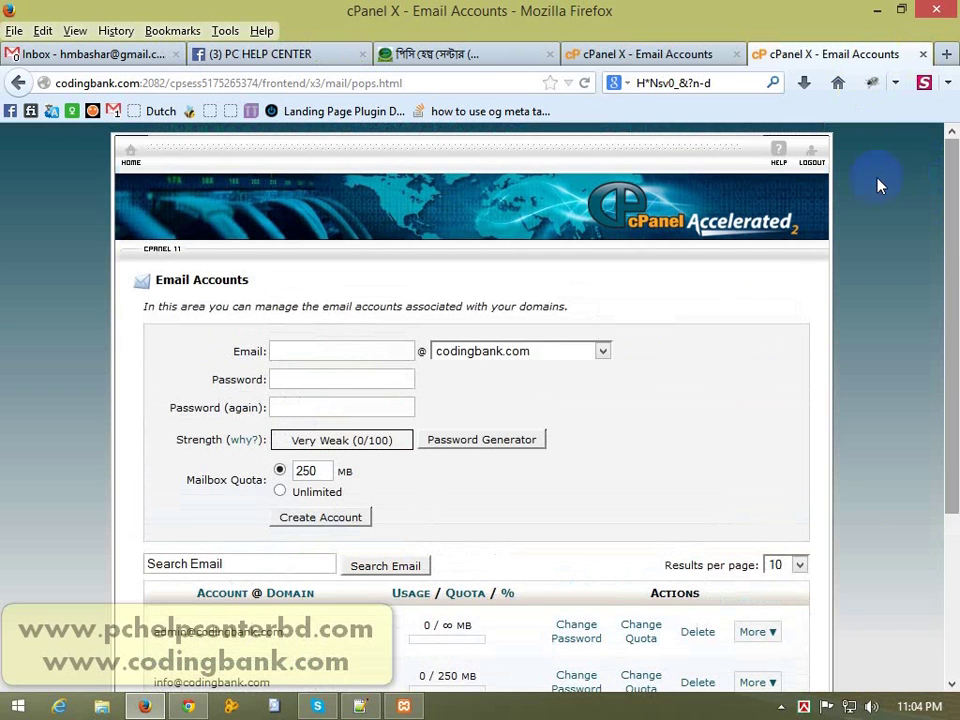
{"action": "left_click", "coordinate": [130, 165]}
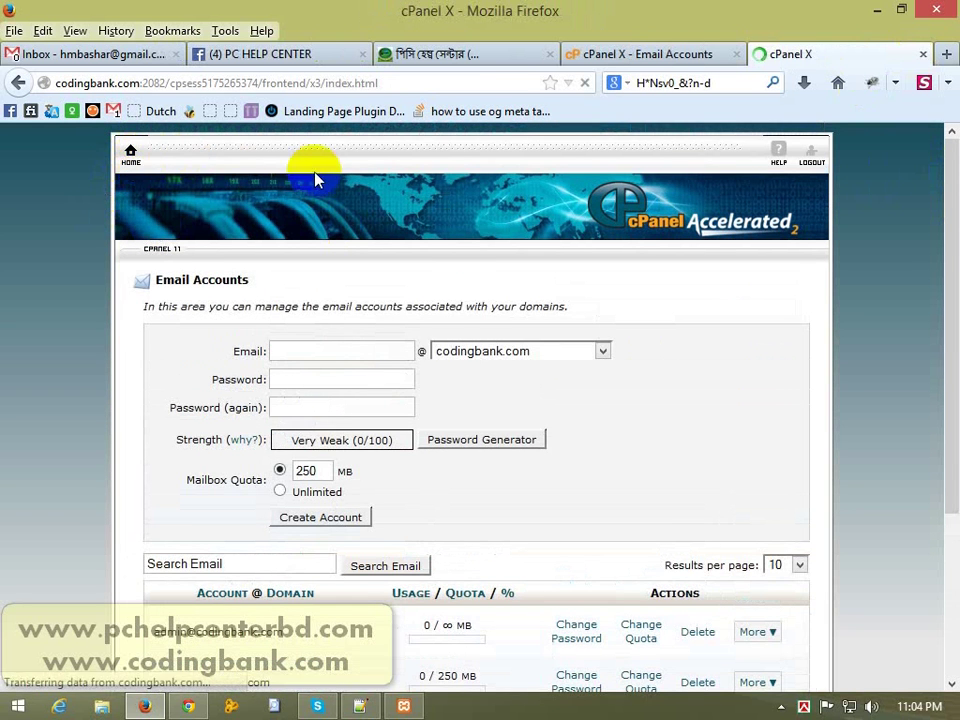
Step: Open Forwarders, check the codingbank.com domain list under Add Domain Forwarder, then go back
{"action": "left_click_drag", "start_coordinate": [955, 228], "coordinate": [955, 270]}
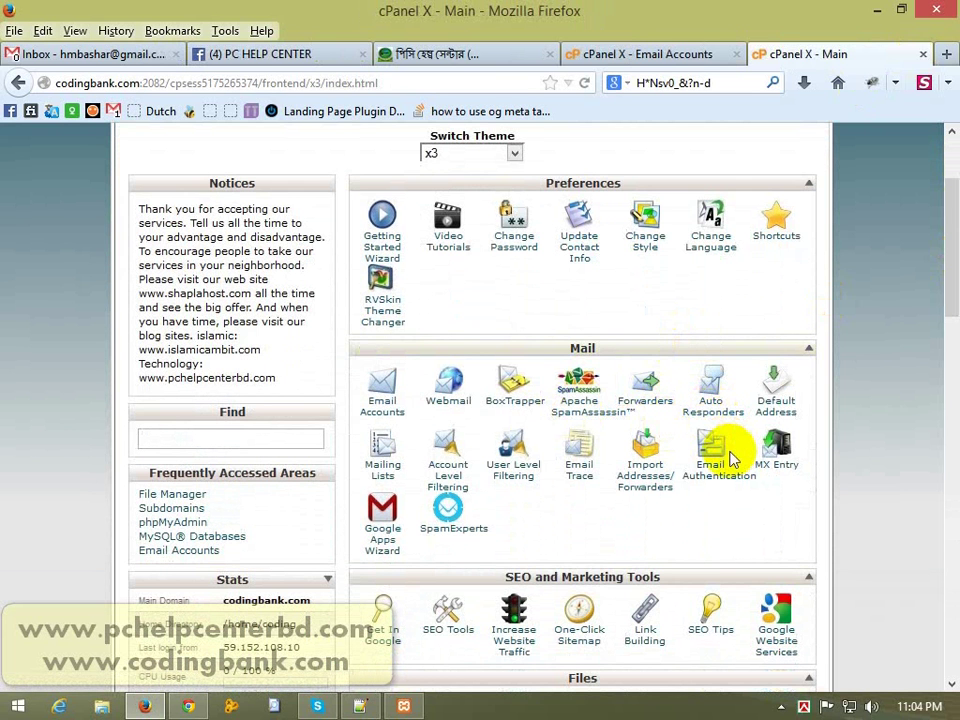
{"action": "left_click", "coordinate": [648, 394]}
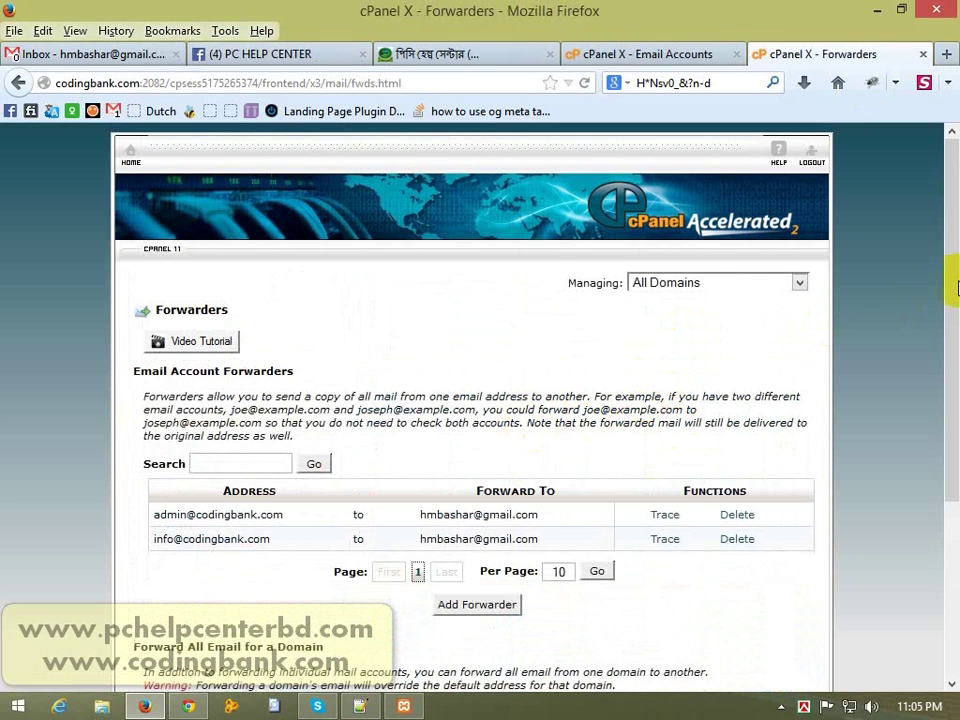
{"action": "left_click_drag", "start_coordinate": [955, 288], "coordinate": [953, 397]}
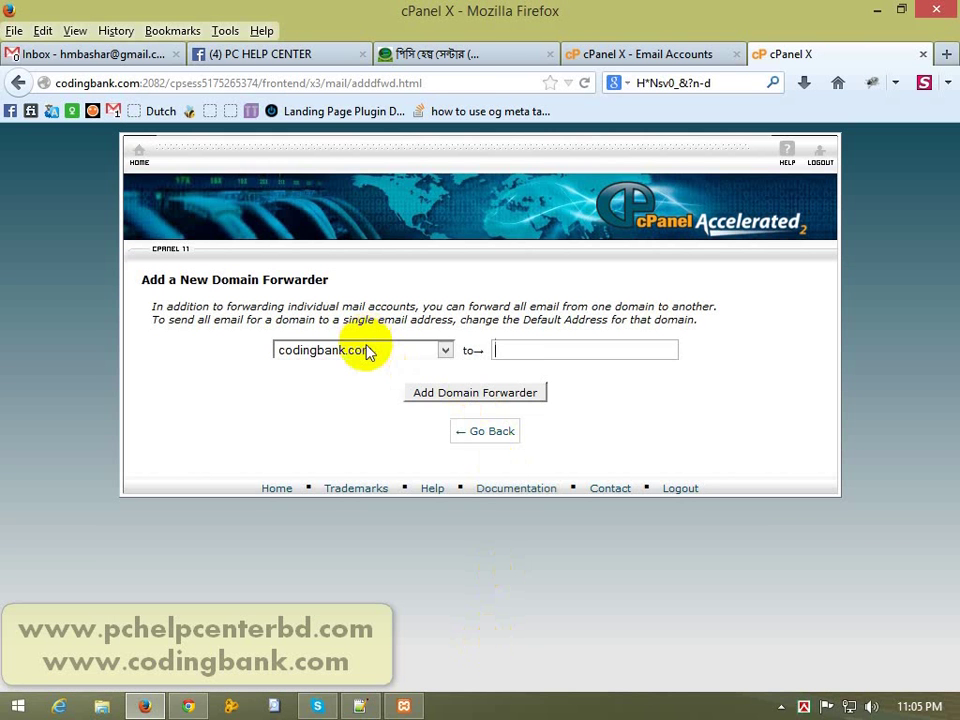
{"action": "left_click", "coordinate": [368, 352]}
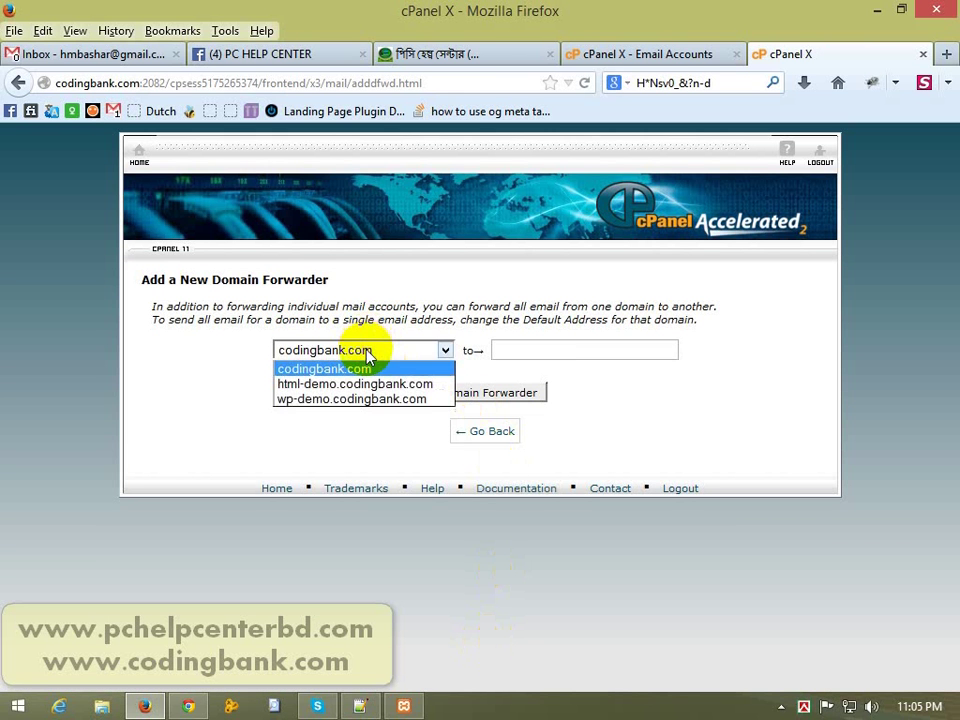
{"action": "left_click", "coordinate": [405, 351]}
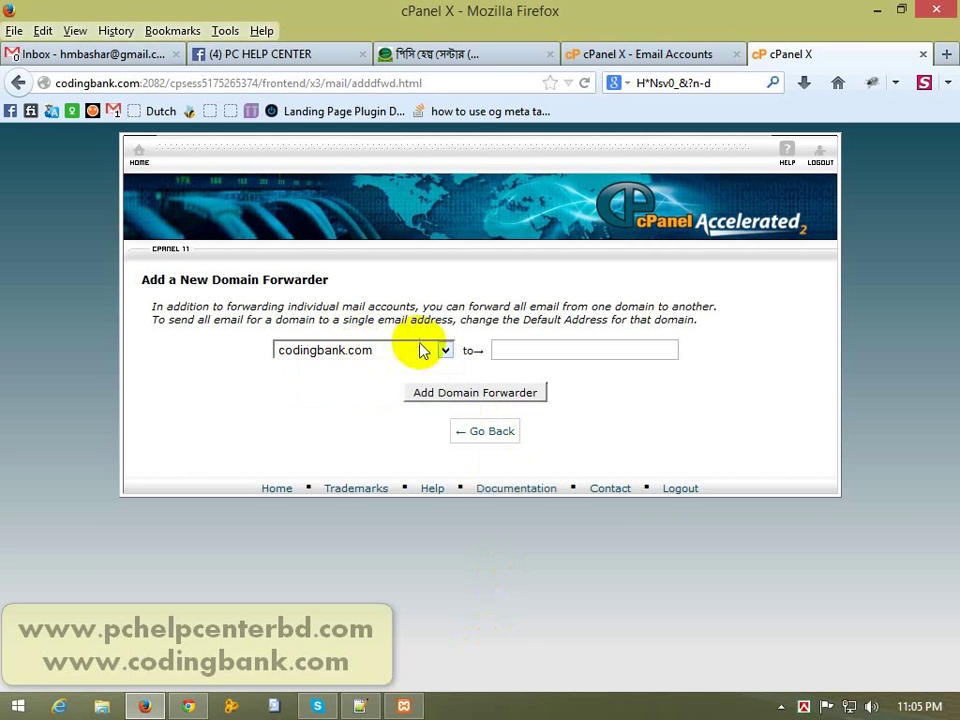
{"action": "left_click", "coordinate": [420, 350]}
{"action": "left_click", "coordinate": [420, 350]}
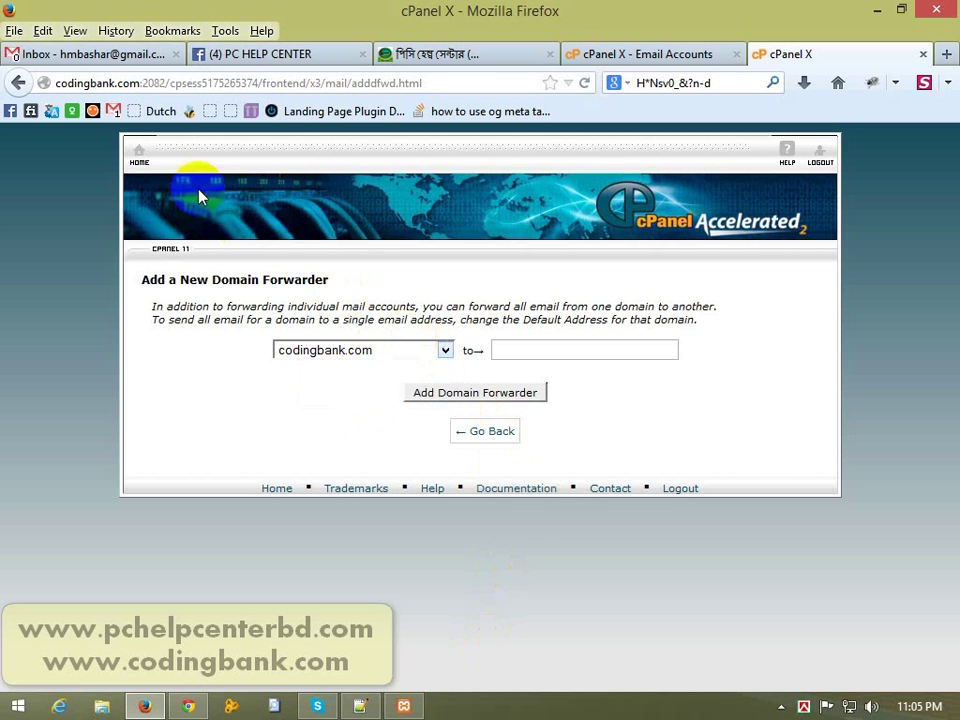
{"action": "left_click", "coordinate": [18, 84]}
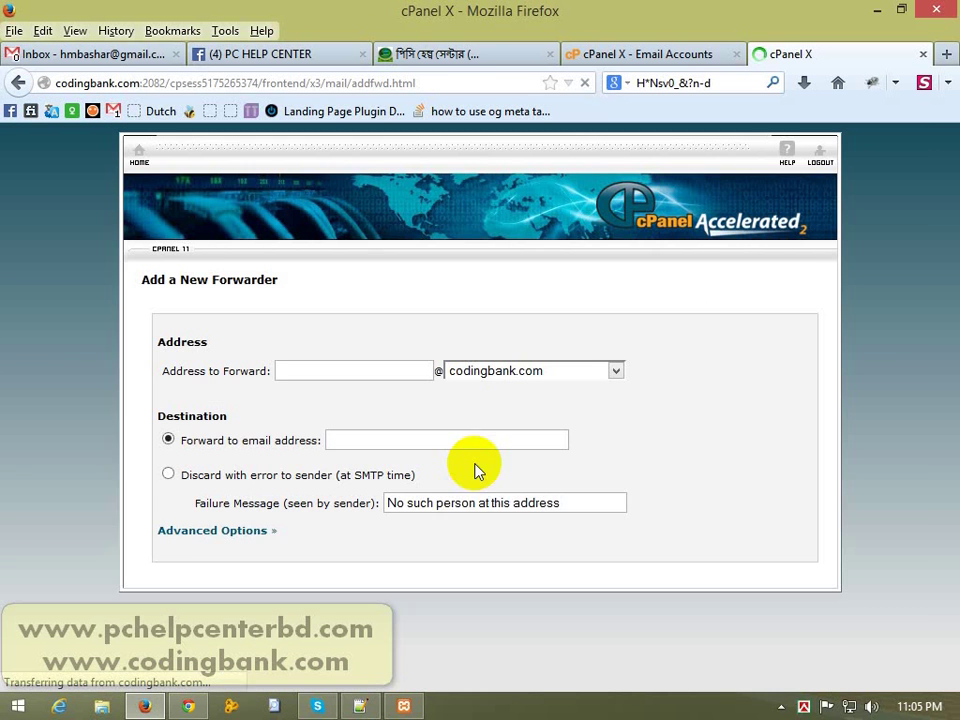
Step: Enter admin as the forwarded address with the Gmail address as destination, then return home
{"action": "left_click", "coordinate": [353, 369]}
{"action": "left_click", "coordinate": [337, 370]}
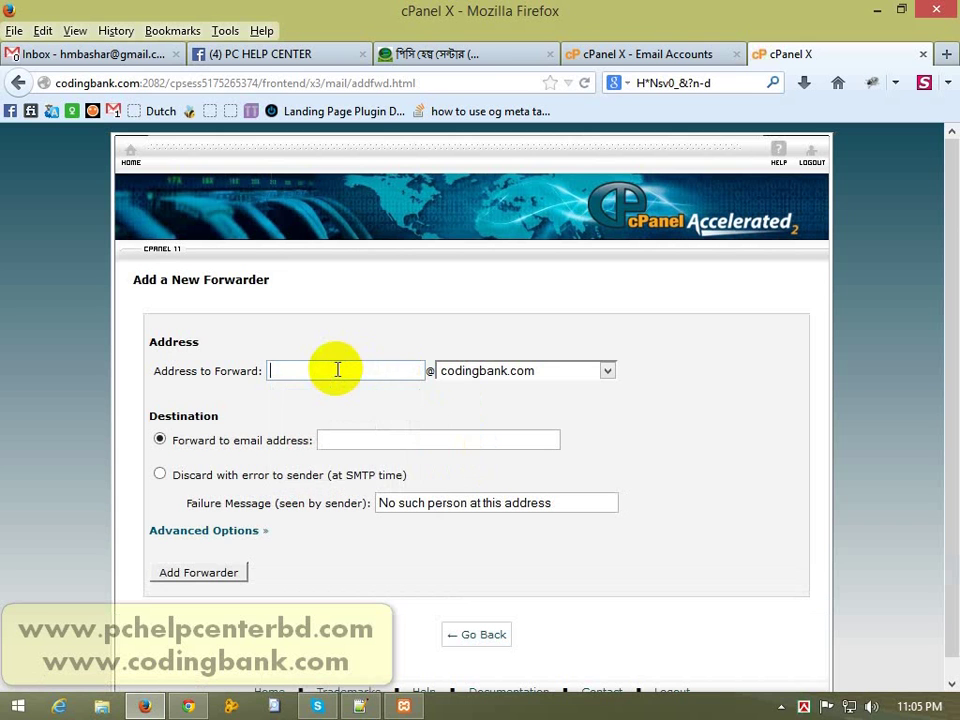
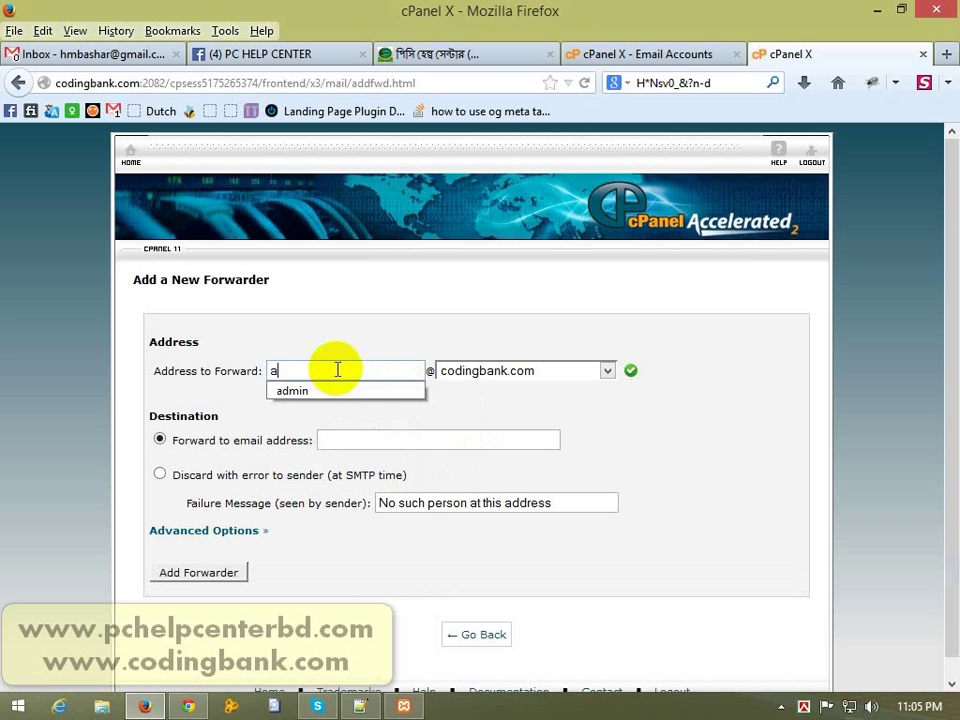
{"action": "key", "text": "Down"}
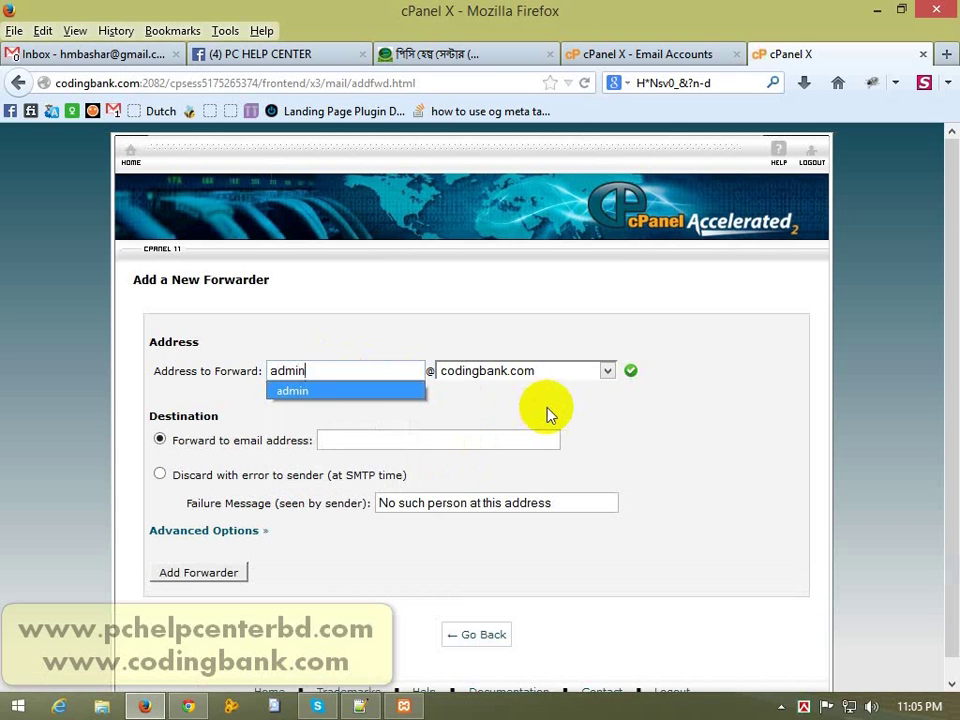
{"action": "key", "text": "Return"}
{"action": "left_click_drag", "start_coordinate": [336, 370], "coordinate": [264, 368]}
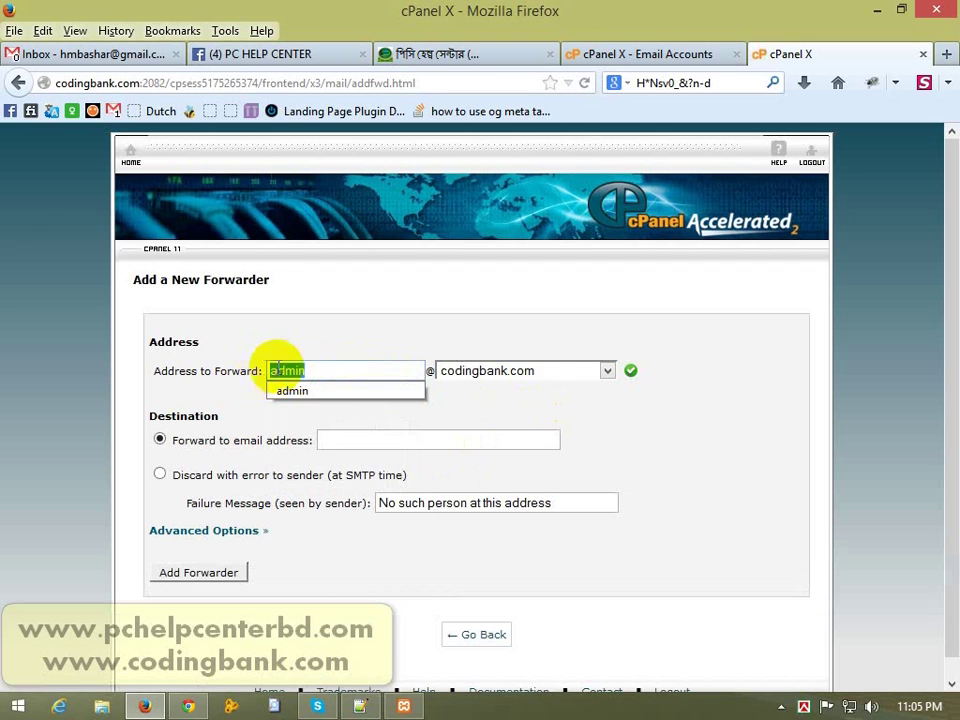
{"action": "left_click", "coordinate": [413, 372]}
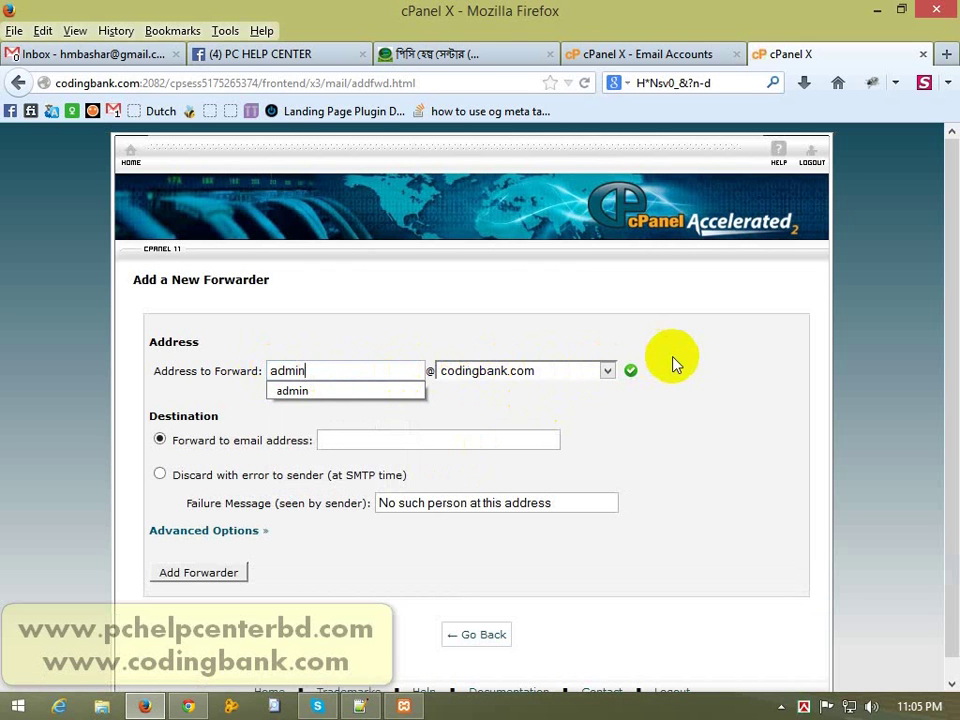
{"action": "left_click", "coordinate": [437, 442]}
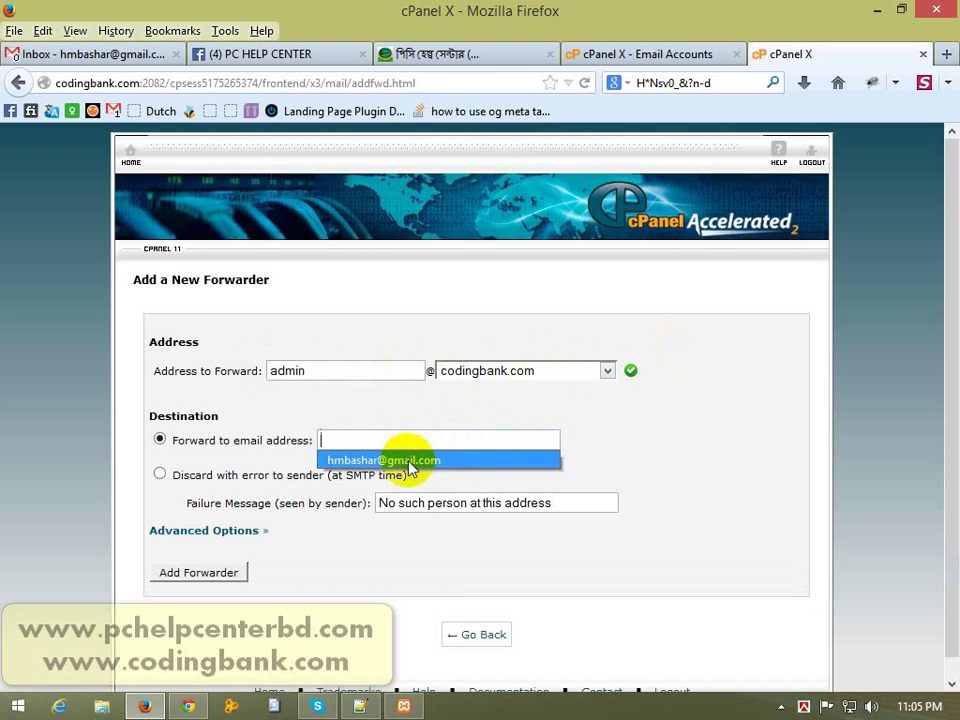
{"action": "left_click", "coordinate": [356, 459]}
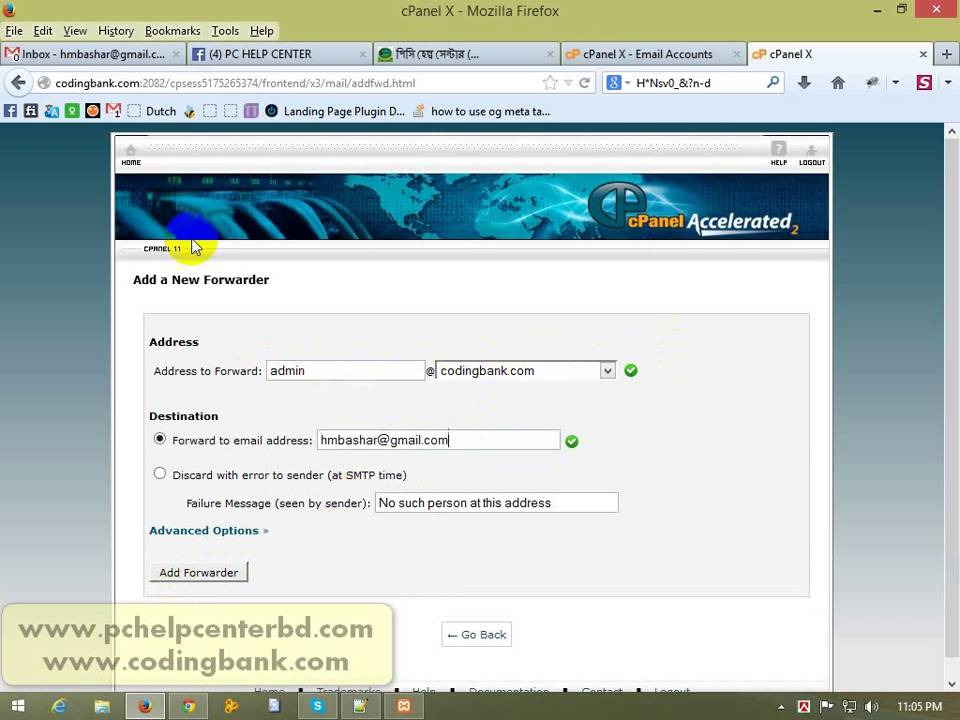
{"action": "left_click", "coordinate": [130, 154]}
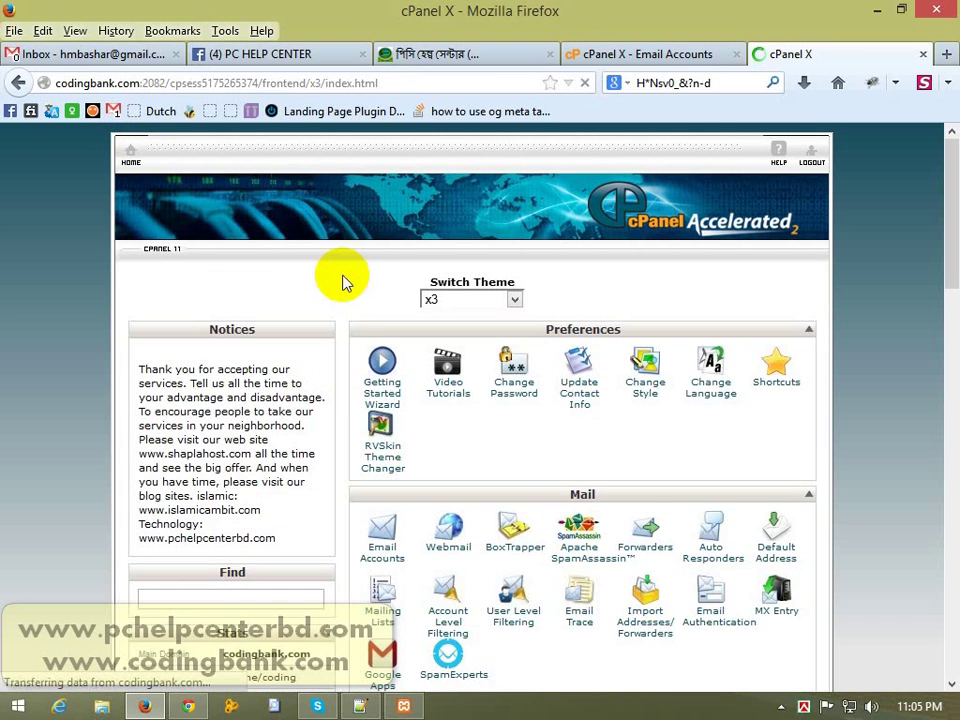
{"action": "mouse_move", "coordinate": [957, 200]}
{"action": "left_mouse_down"}
{"action": "mouse_move", "coordinate": [947, 288]}
{"action": "mouse_move", "coordinate": [956, 192]}
{"action": "left_mouse_up"}
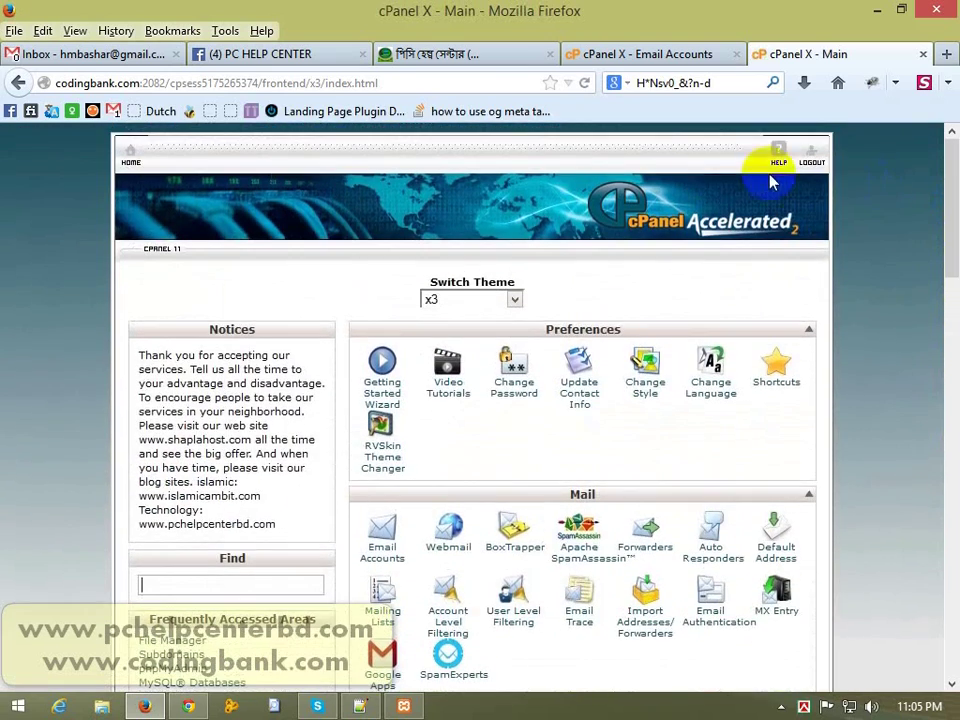
Step: Show the PC HELP CENTER Facebook group page and its web address
{"action": "left_click", "coordinate": [297, 58]}
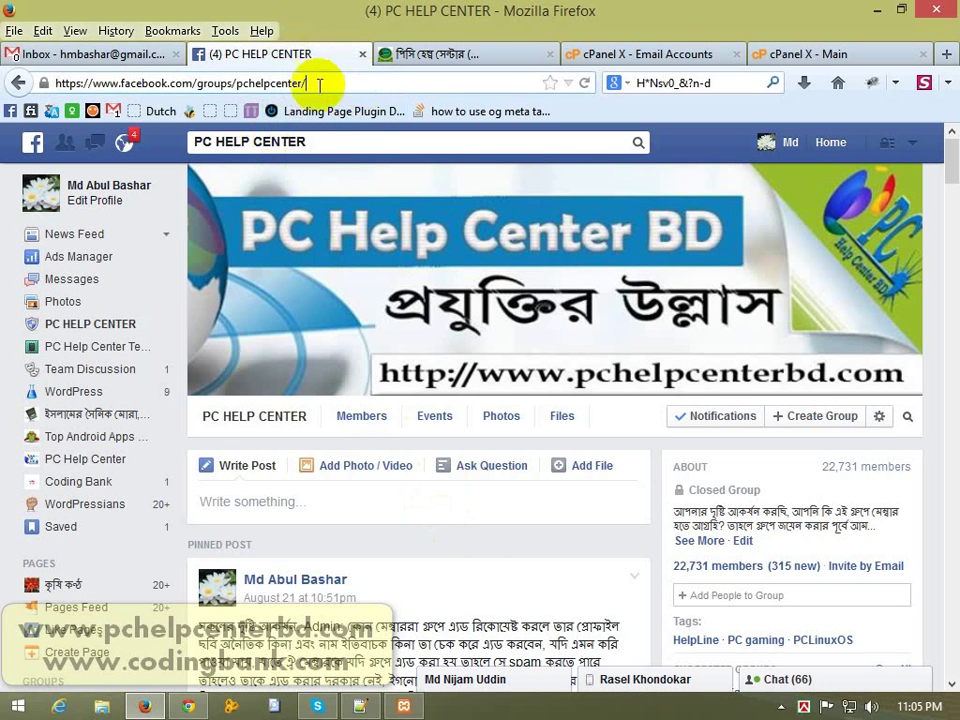
{"action": "left_click_drag", "start_coordinate": [232, 83], "coordinate": [101, 83]}
{"action": "left_click", "coordinate": [148, 83]}
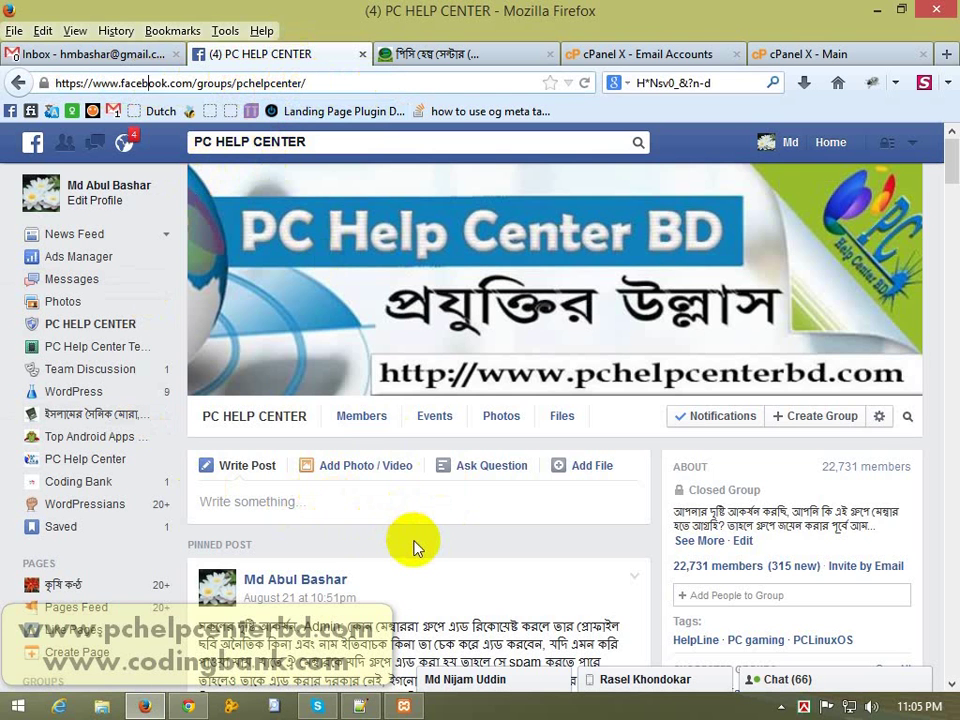
{"action": "left_click", "coordinate": [190, 707]}
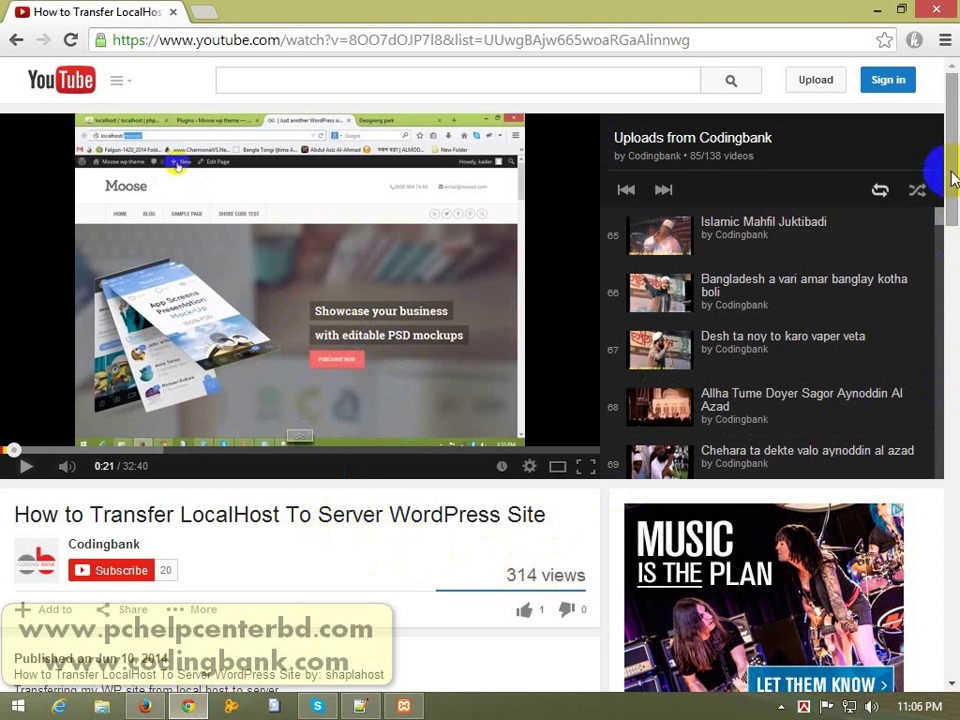
{"action": "left_click_drag", "start_coordinate": [953, 177], "coordinate": [953, 148]}
Step: Bring up the pchelpcenterbd.com website in Firefox and highlight its address
{"action": "left_click", "coordinate": [165, 706]}
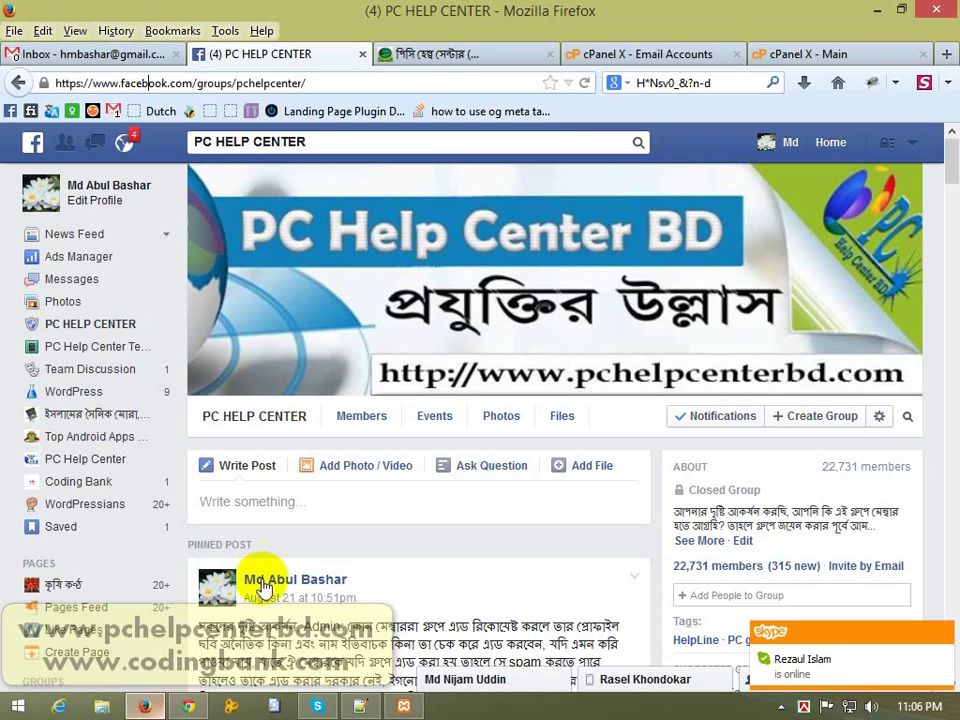
{"action": "left_click", "coordinate": [450, 54]}
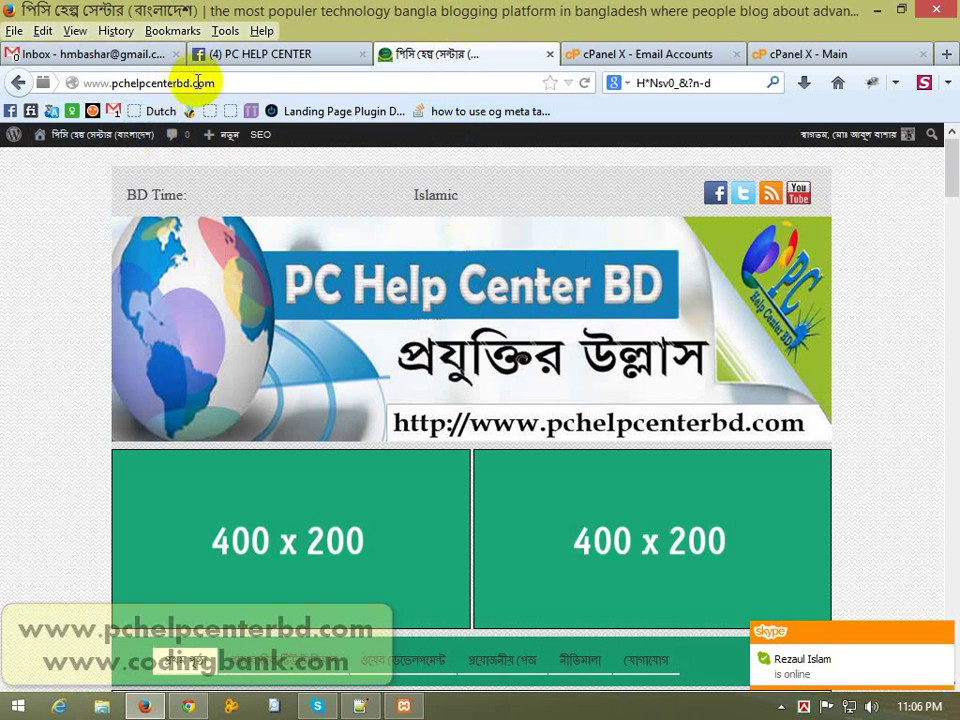
{"action": "left_click_drag", "start_coordinate": [207, 82], "coordinate": [268, 81]}
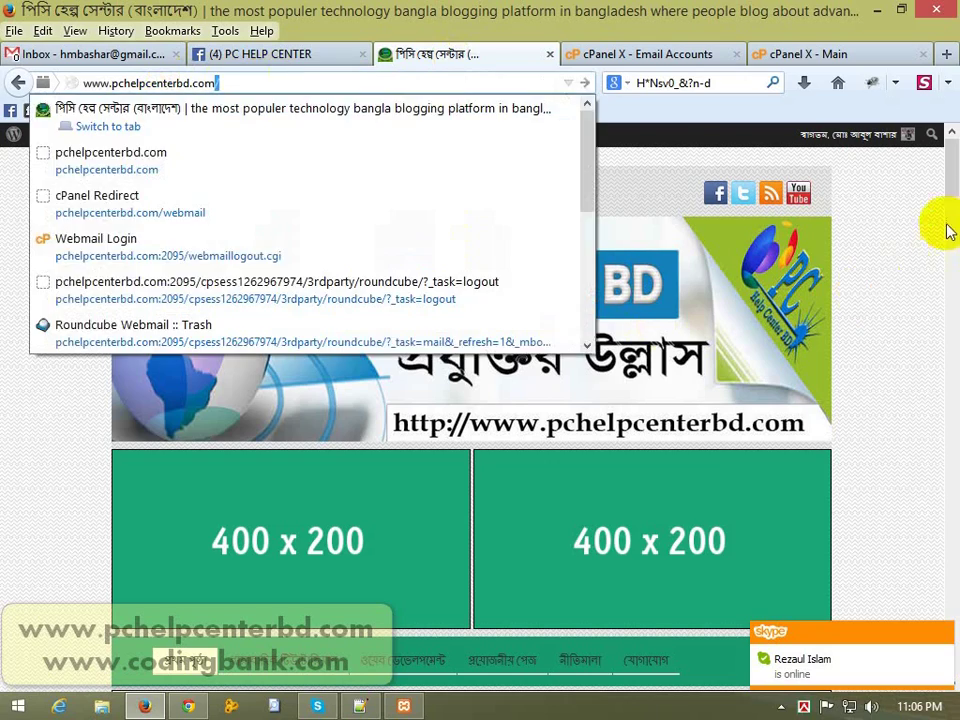
{"action": "left_click", "coordinate": [917, 258]}
{"action": "left_click_drag", "start_coordinate": [955, 157], "coordinate": [951, 69]}
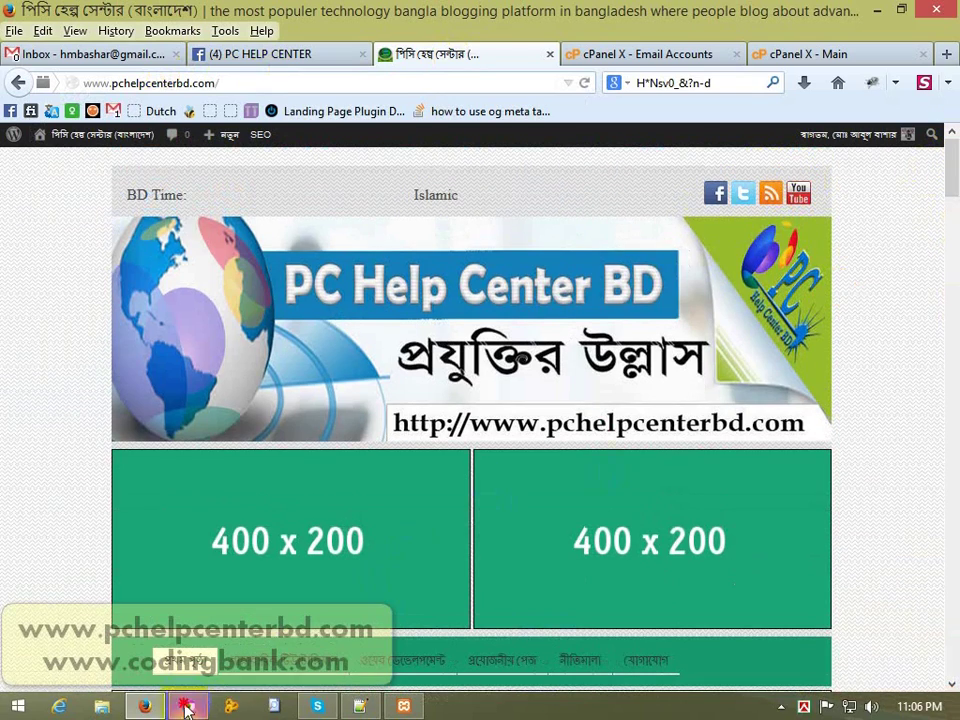
Step: From the paused LocalHost To Server WordPress video, go to the Codingbank channel page
{"action": "left_click", "coordinate": [188, 704]}
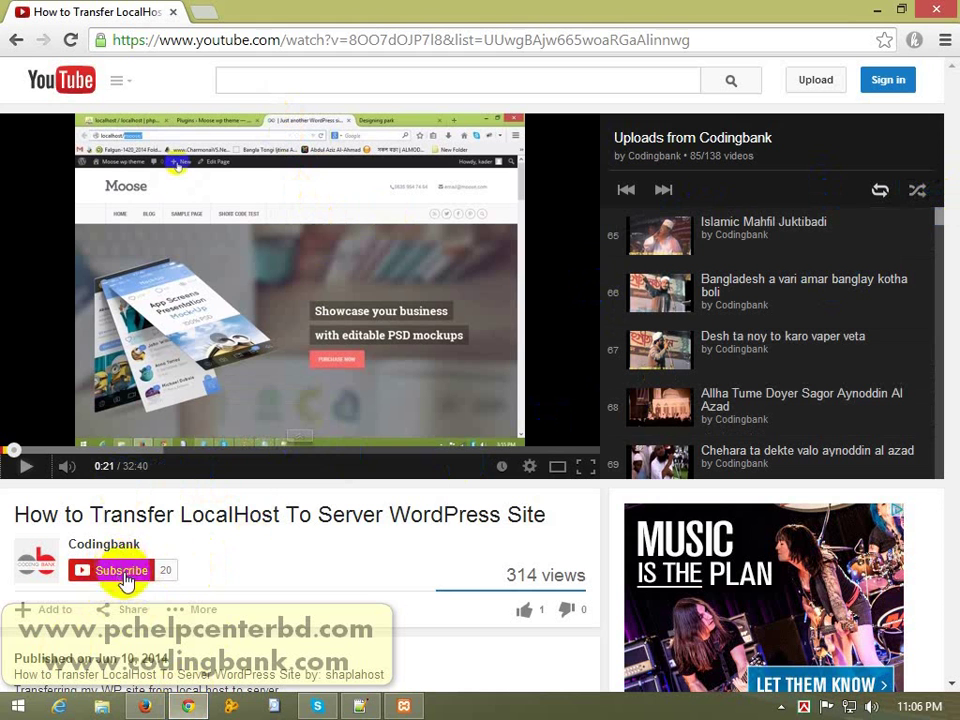
{"action": "left_click", "coordinate": [109, 548]}
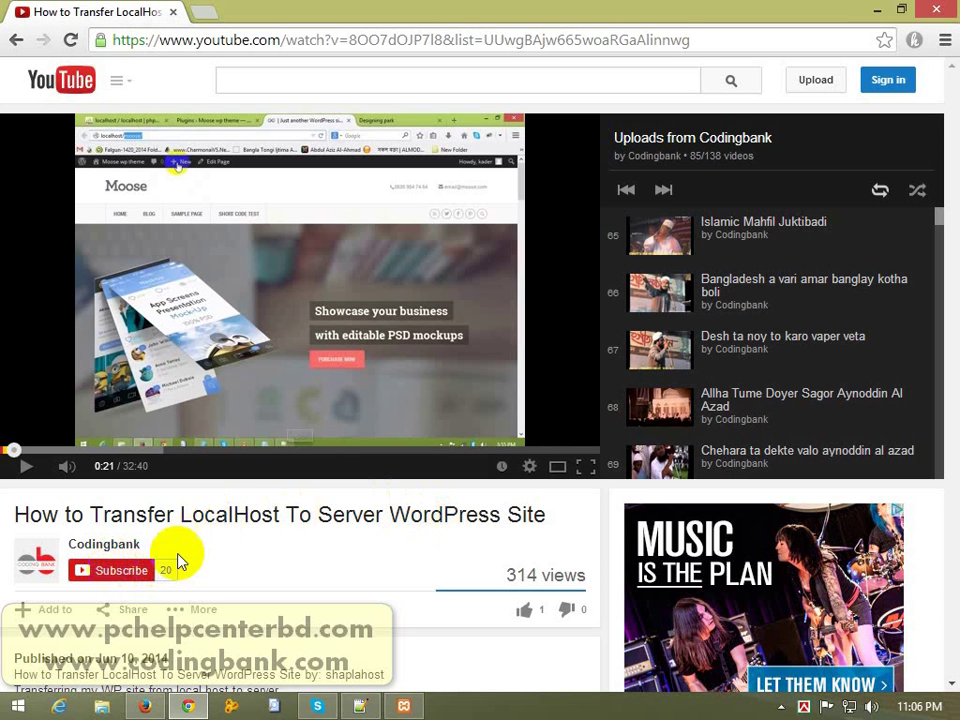
{"action": "double_click", "coordinate": [250, 515]}
{"action": "left_click", "coordinate": [325, 525]}
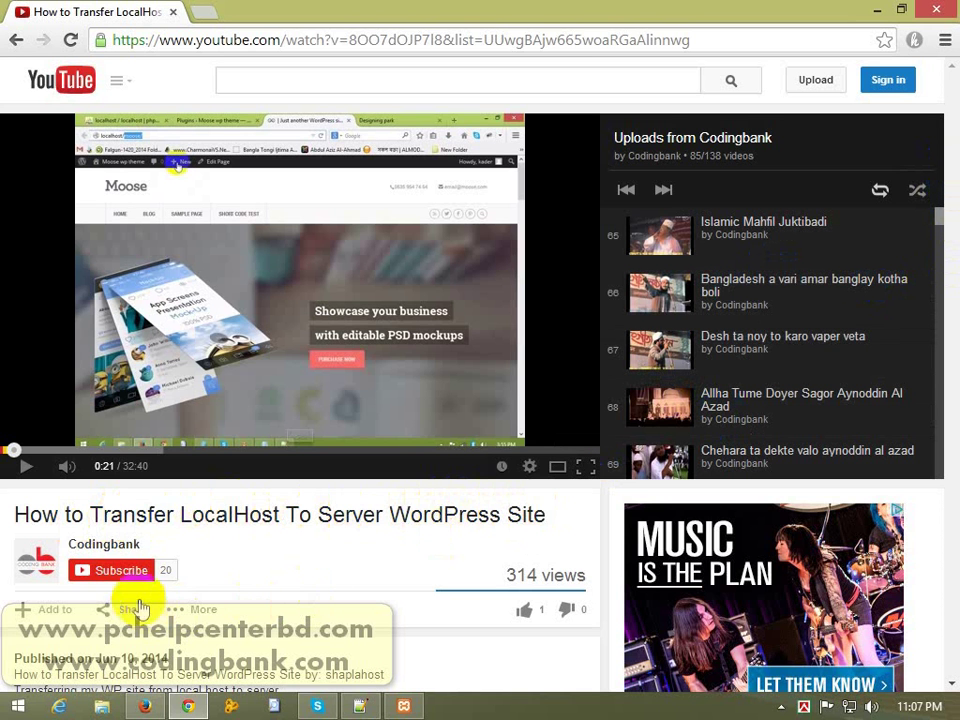
{"action": "left_click", "coordinate": [104, 547]}
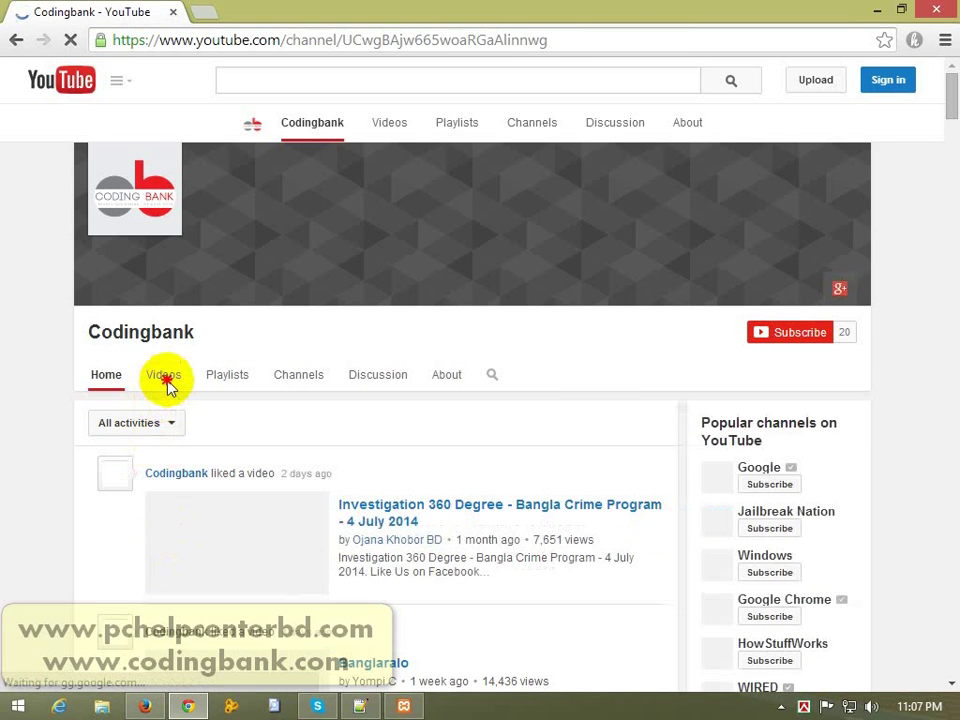
Step: Open the Codingbank Videos tab and scroll down, using Load more for older uploads
{"action": "left_click", "coordinate": [167, 386]}
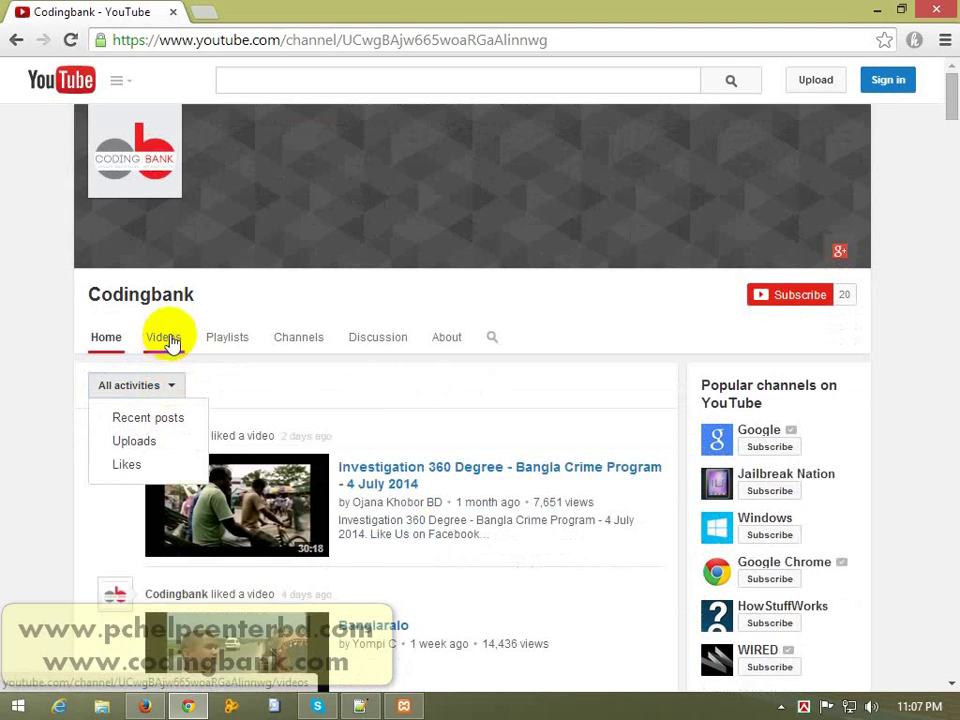
{"action": "left_click", "coordinate": [166, 340]}
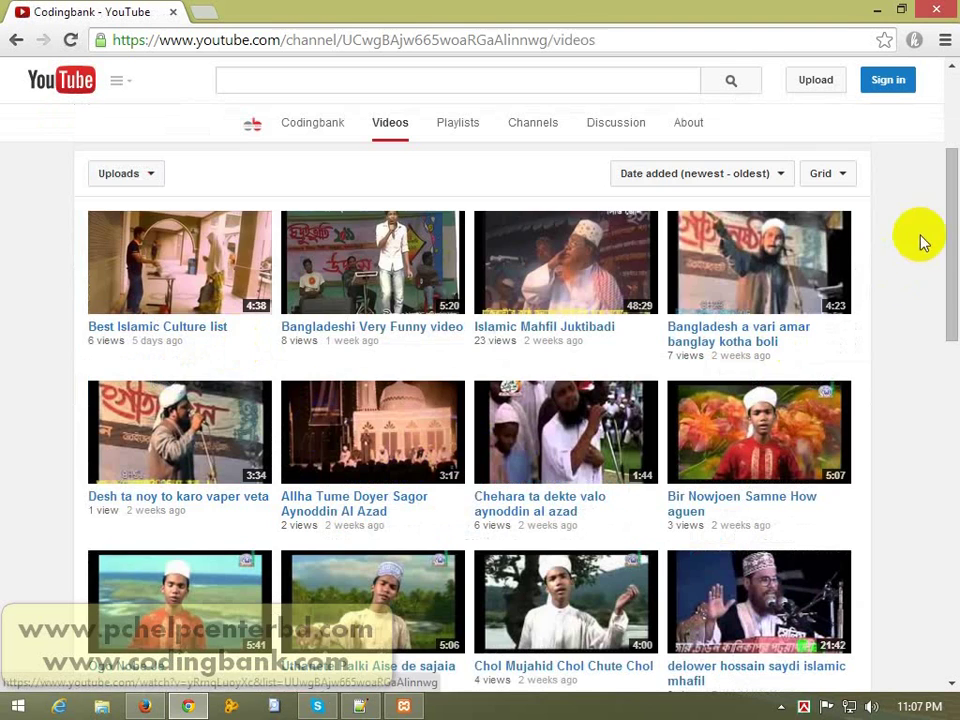
{"action": "left_click_drag", "start_coordinate": [950, 251], "coordinate": [945, 473]}
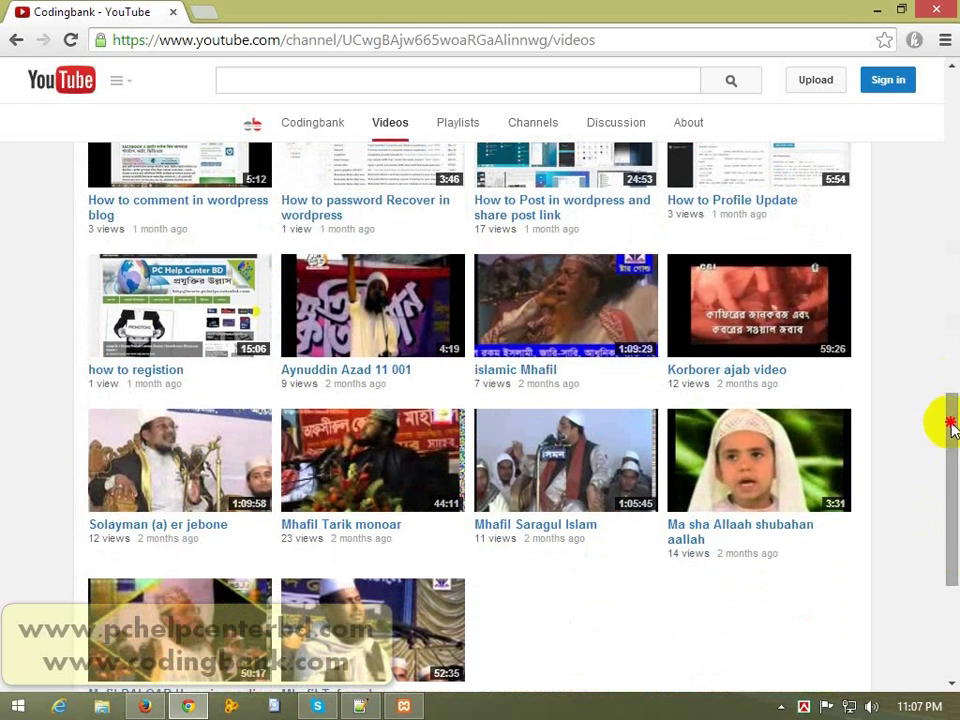
{"action": "scroll", "coordinate": [945, 470], "scroll_direction": "down", "scroll_amount": 3}
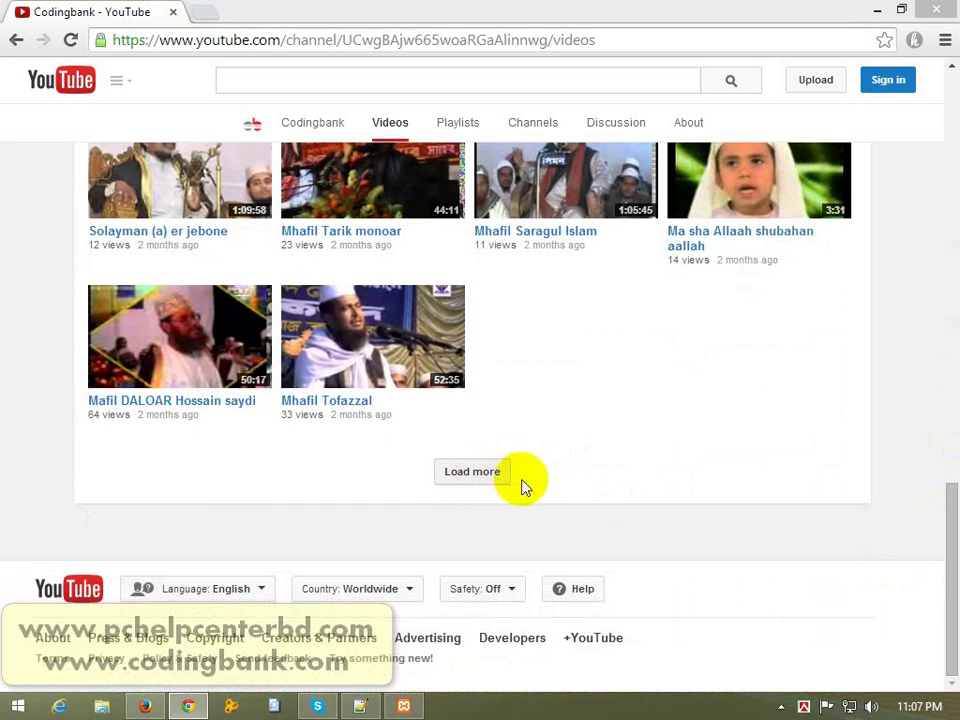
{"action": "left_click", "coordinate": [472, 473]}
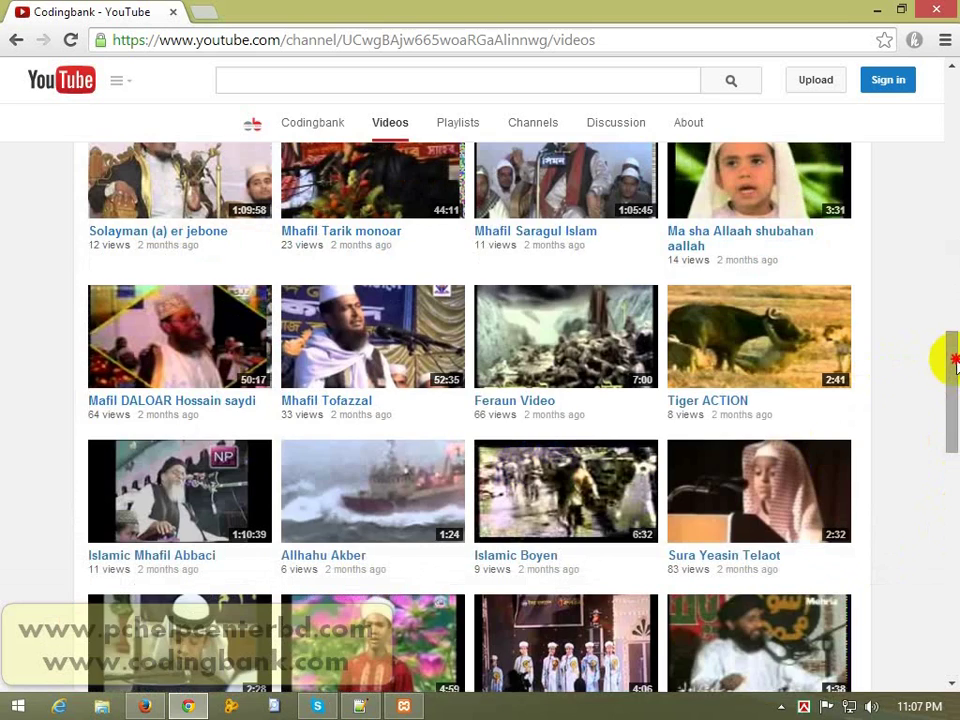
{"action": "left_click_drag", "start_coordinate": [955, 365], "coordinate": [955, 560]}
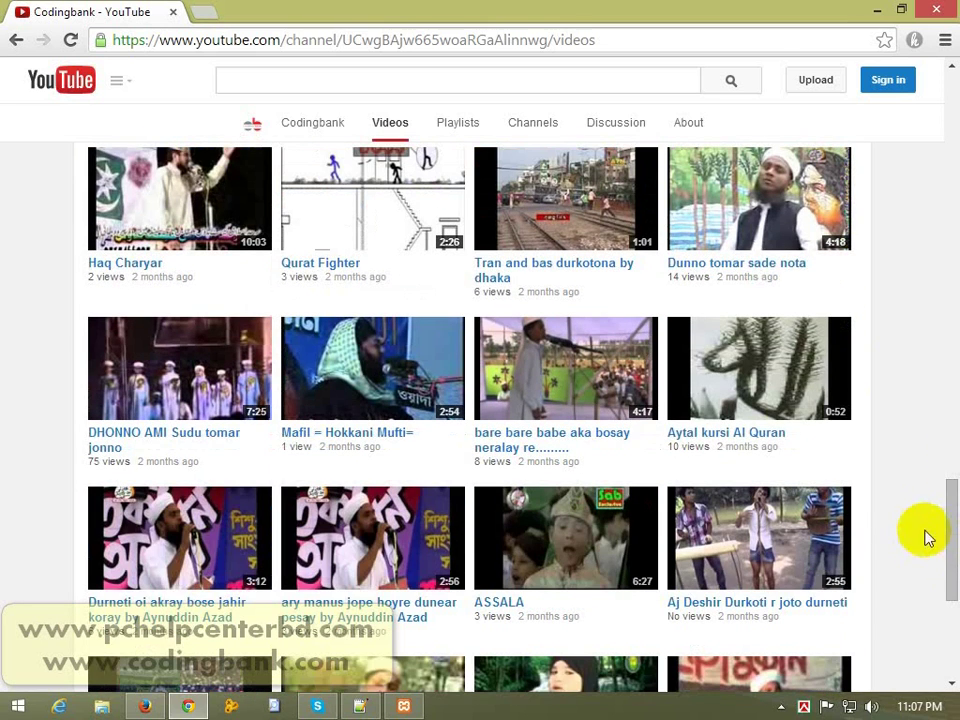
{"action": "left_click_drag", "start_coordinate": [949, 502], "coordinate": [946, 662]}
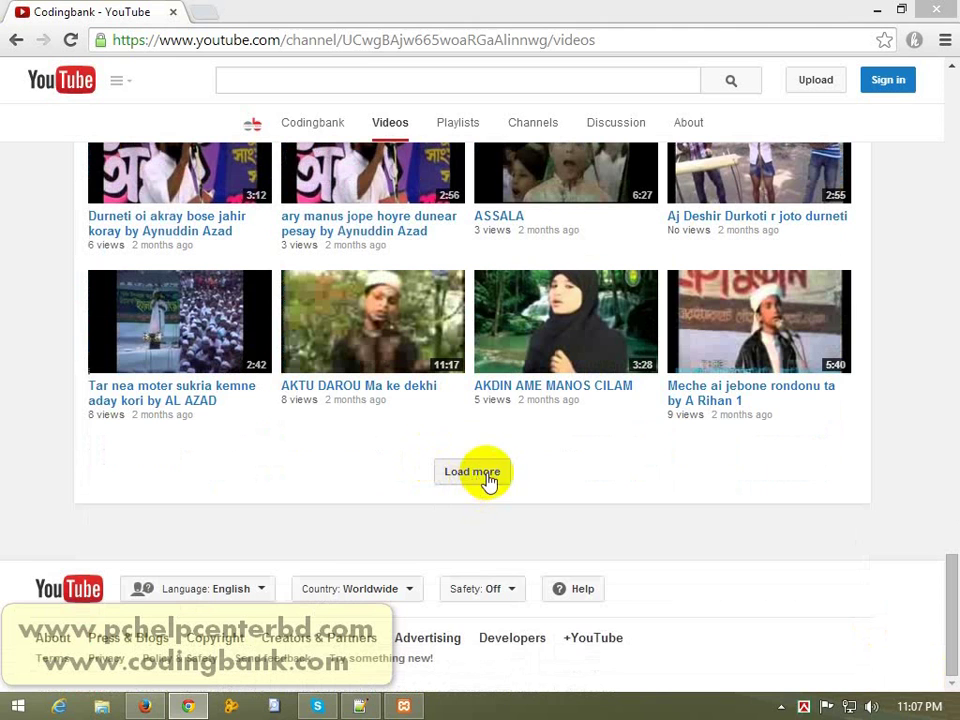
{"action": "left_click", "coordinate": [472, 482]}
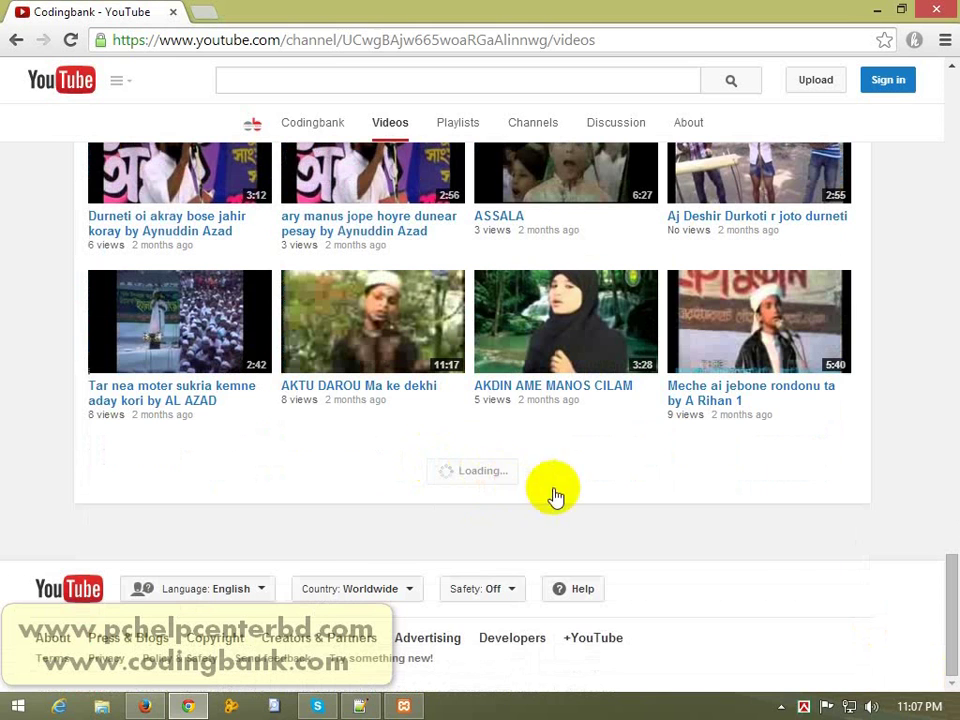
{"action": "left_click_drag", "start_coordinate": [949, 437], "coordinate": [955, 590]}
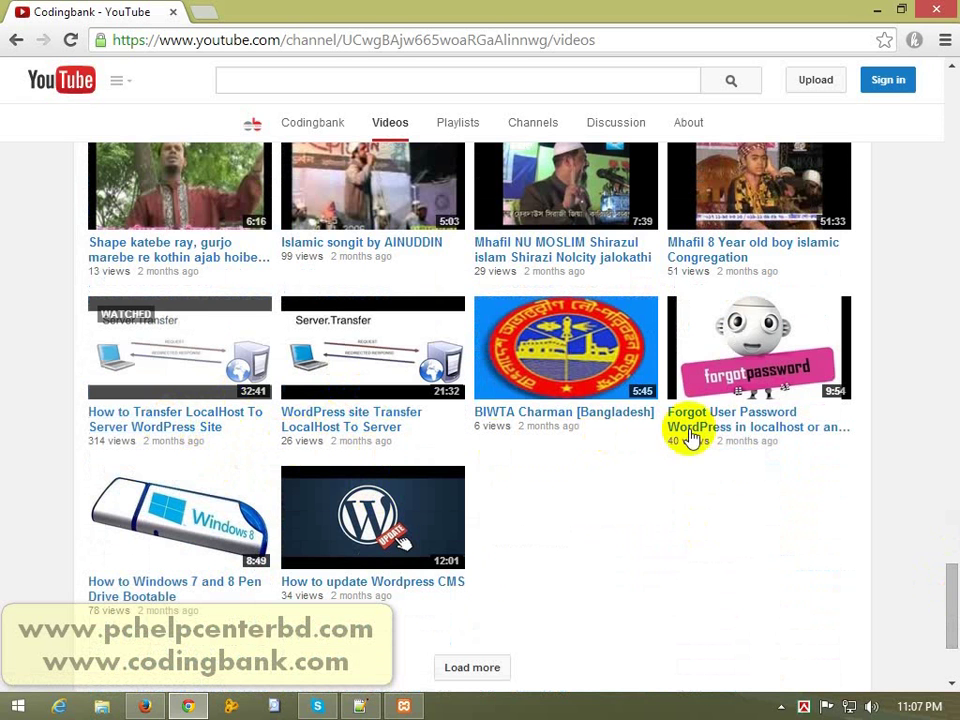
Step: Open the How to update Wordpress CMS video on YouTube and pause it
{"action": "left_click", "coordinate": [357, 584]}
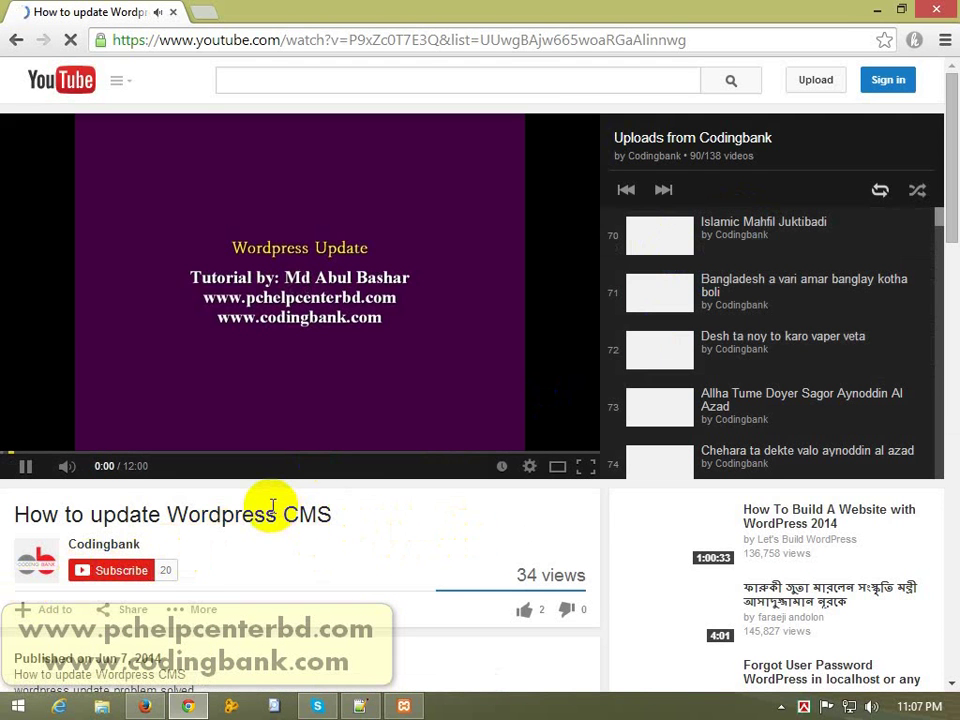
{"action": "left_click", "coordinate": [22, 462]}
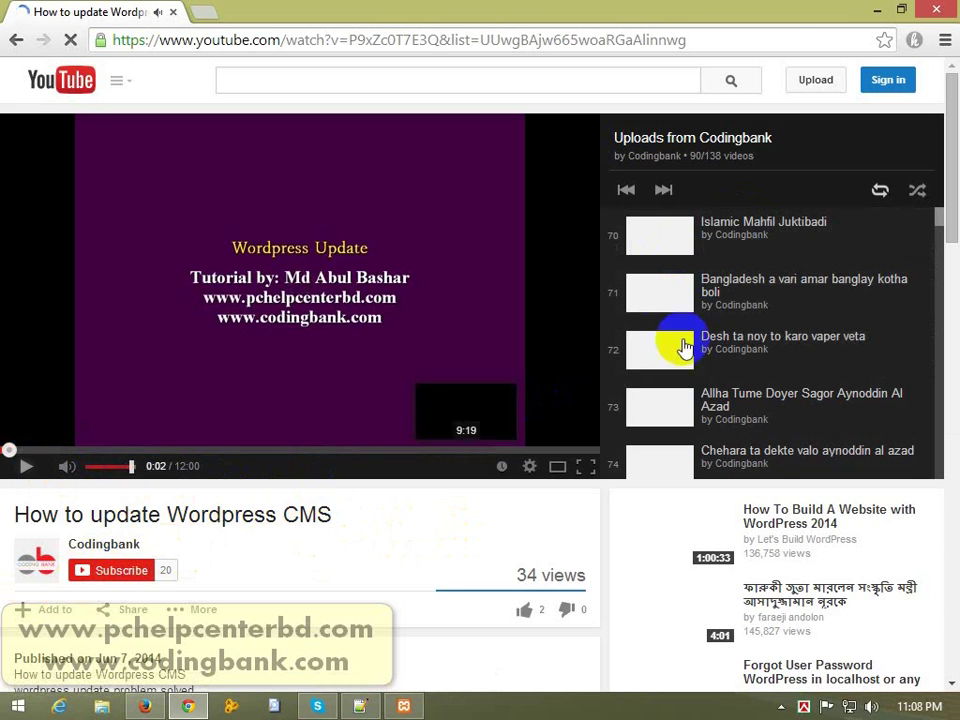
{"action": "mouse_move", "coordinate": [945, 146]}
{"action": "left_mouse_down"}
{"action": "mouse_move", "coordinate": [945, 386]}
{"action": "mouse_move", "coordinate": [945, 160]}
{"action": "left_mouse_up"}
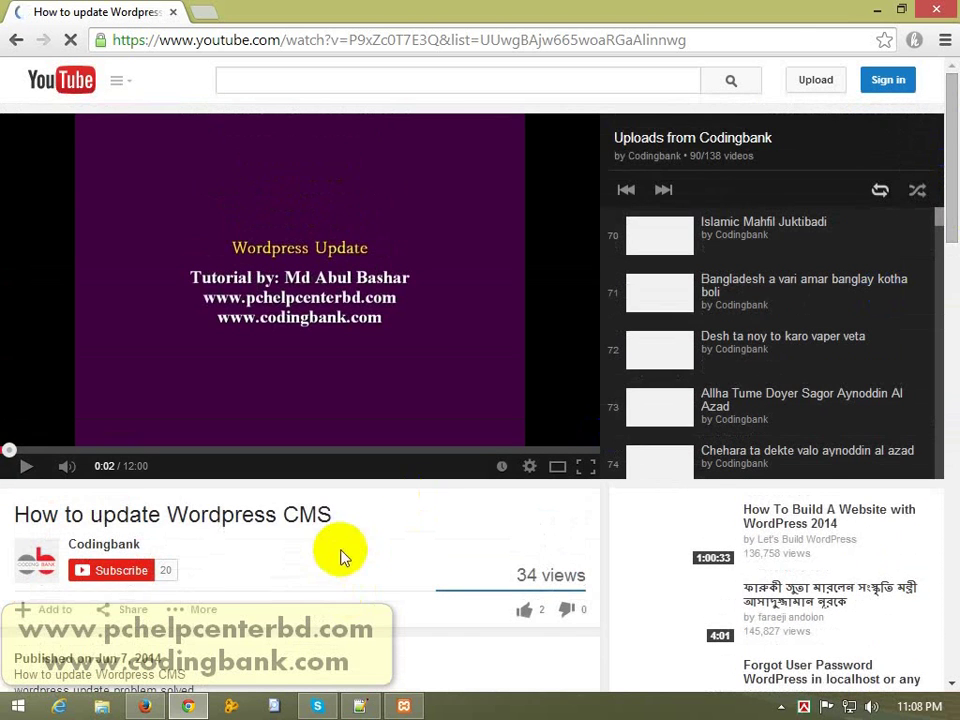
Step: Subscribe to the Codingbank channel, then return to the cPanel X main dashboard in Firefox
{"action": "left_click", "coordinate": [110, 574]}
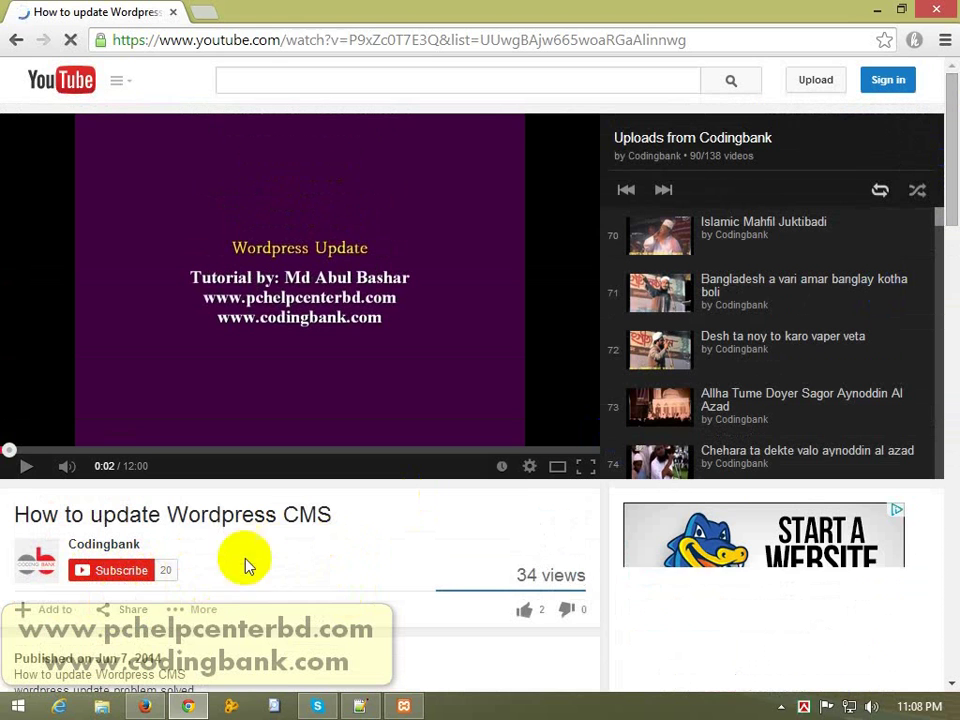
{"action": "left_click", "coordinate": [145, 706]}
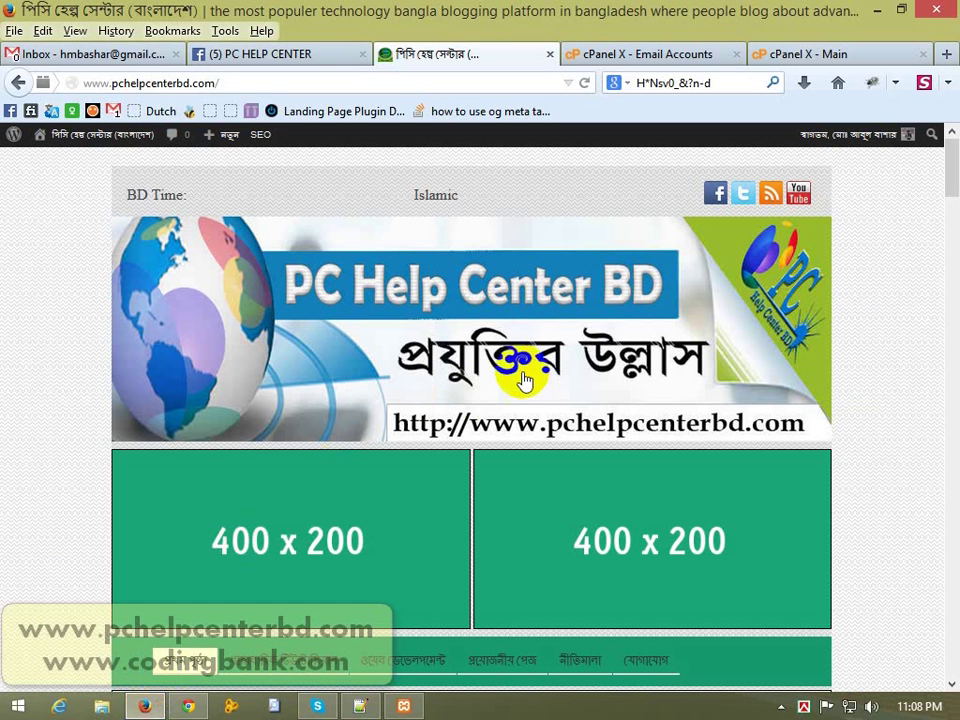
{"action": "left_click", "coordinate": [825, 56]}
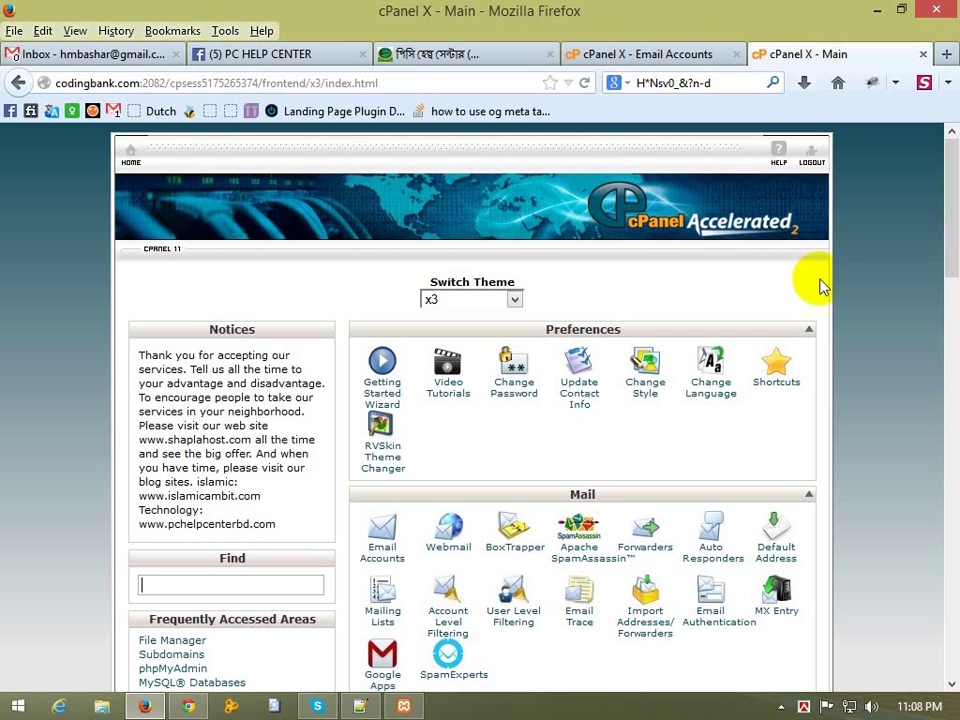